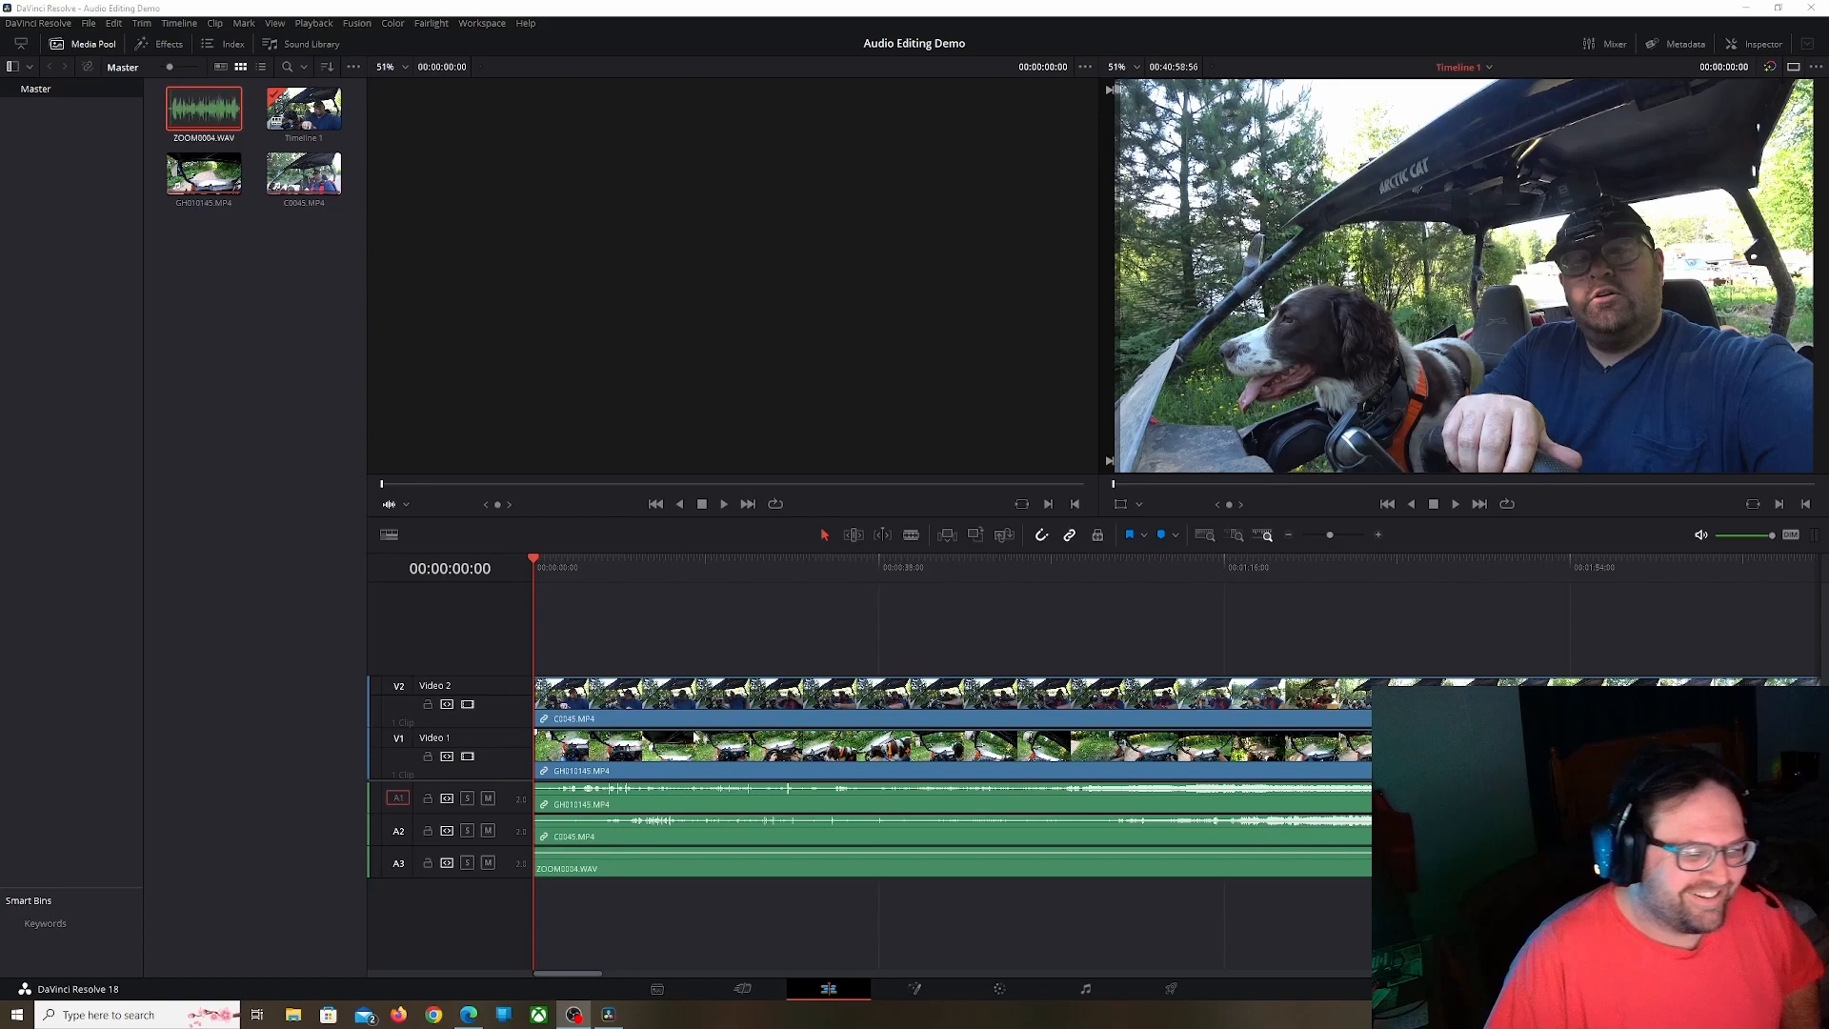
pyautogui.click(609, 755)
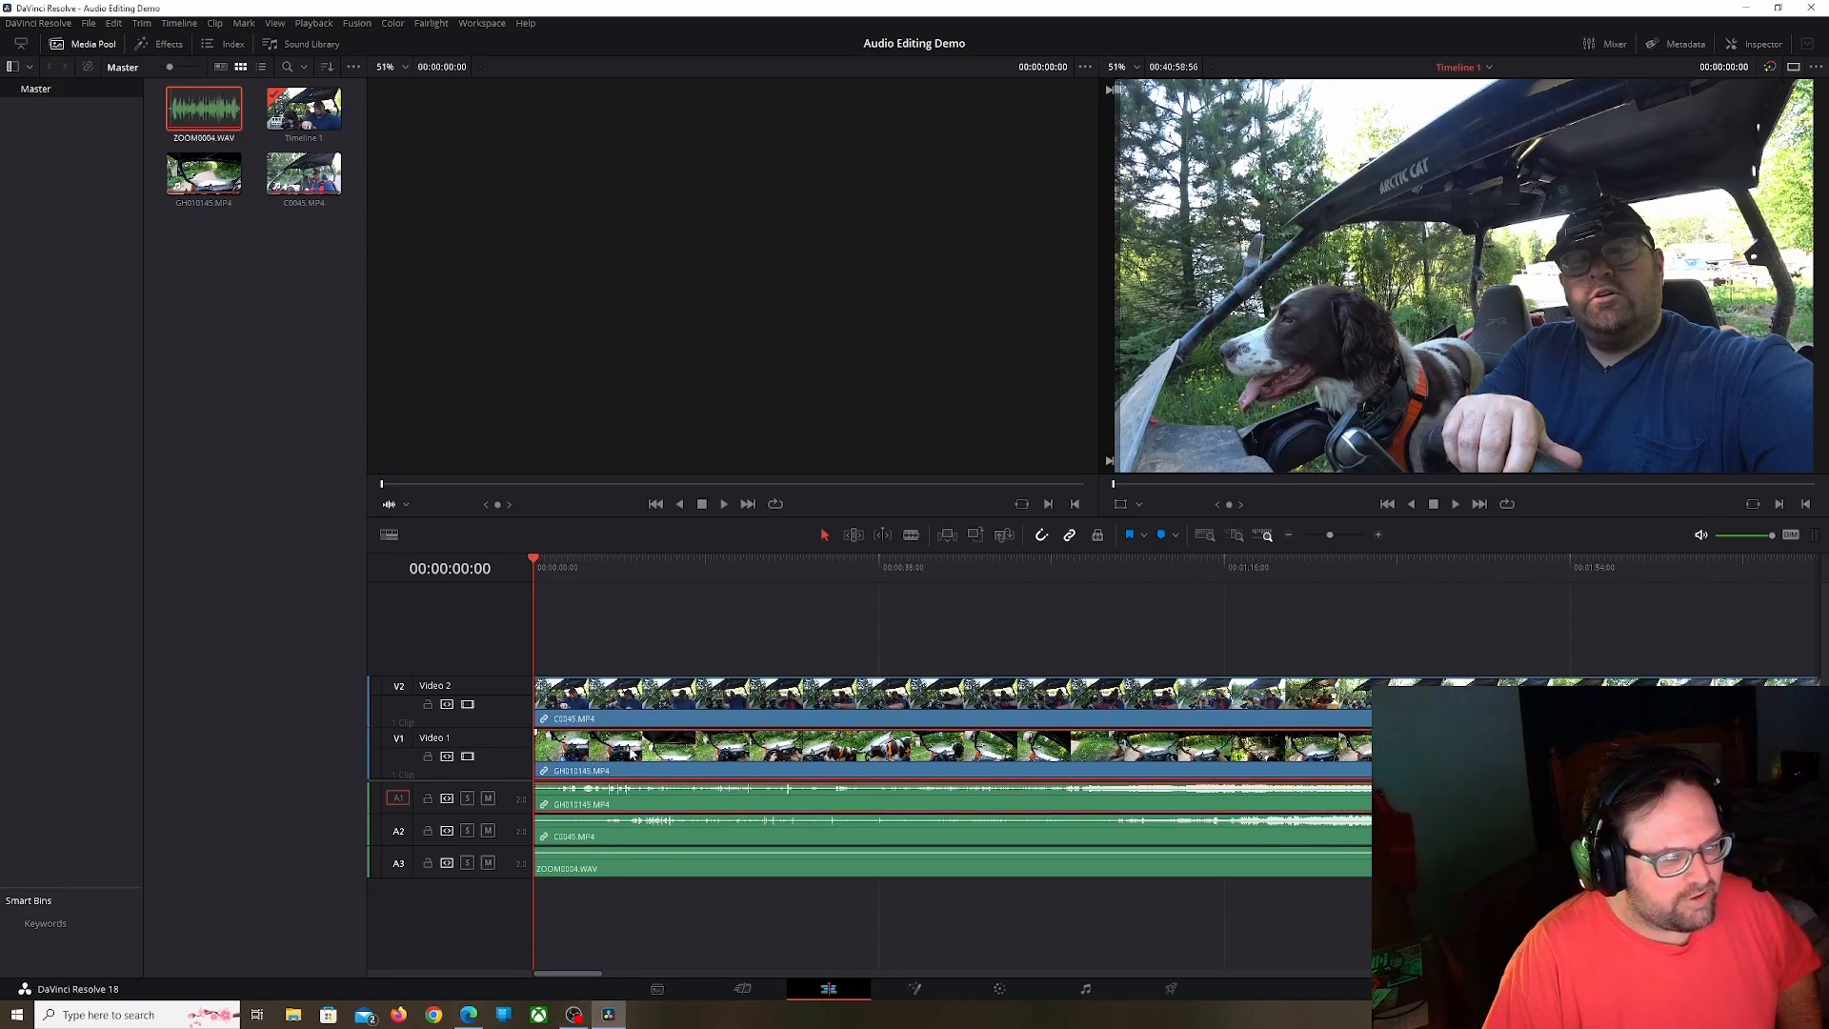
pyautogui.click(607, 703)
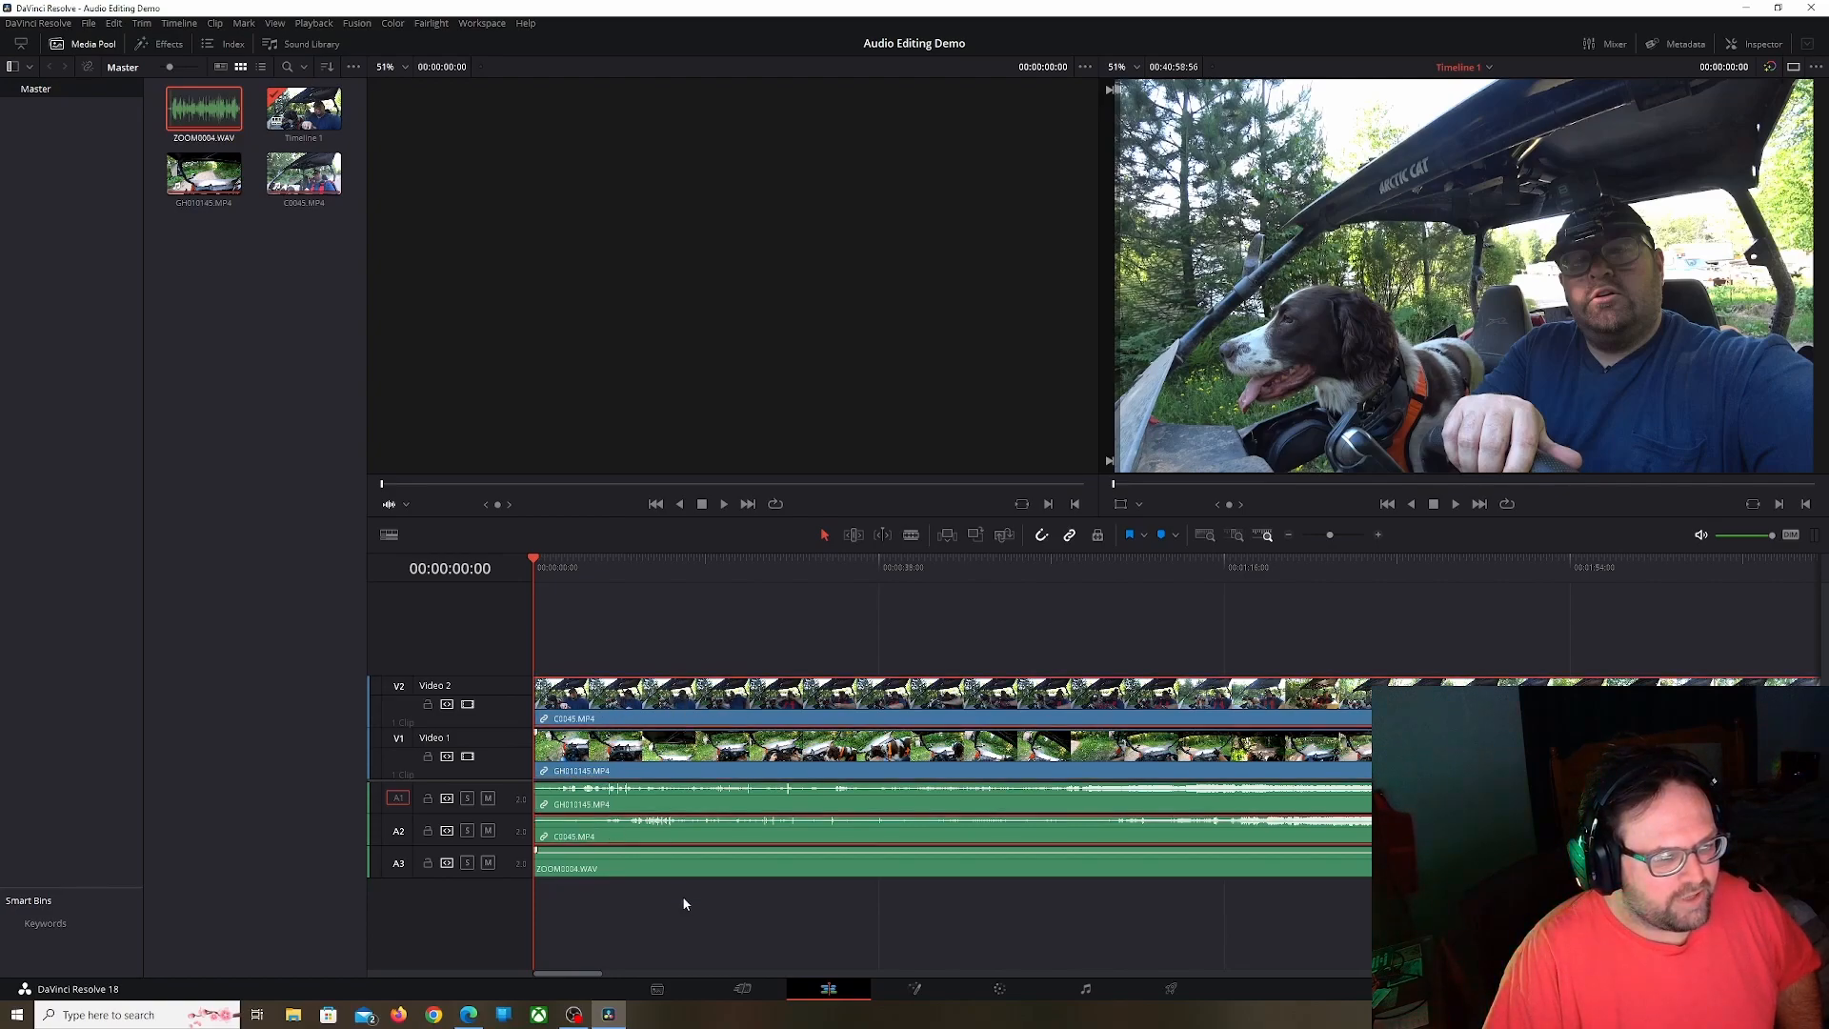
pyautogui.click(708, 869)
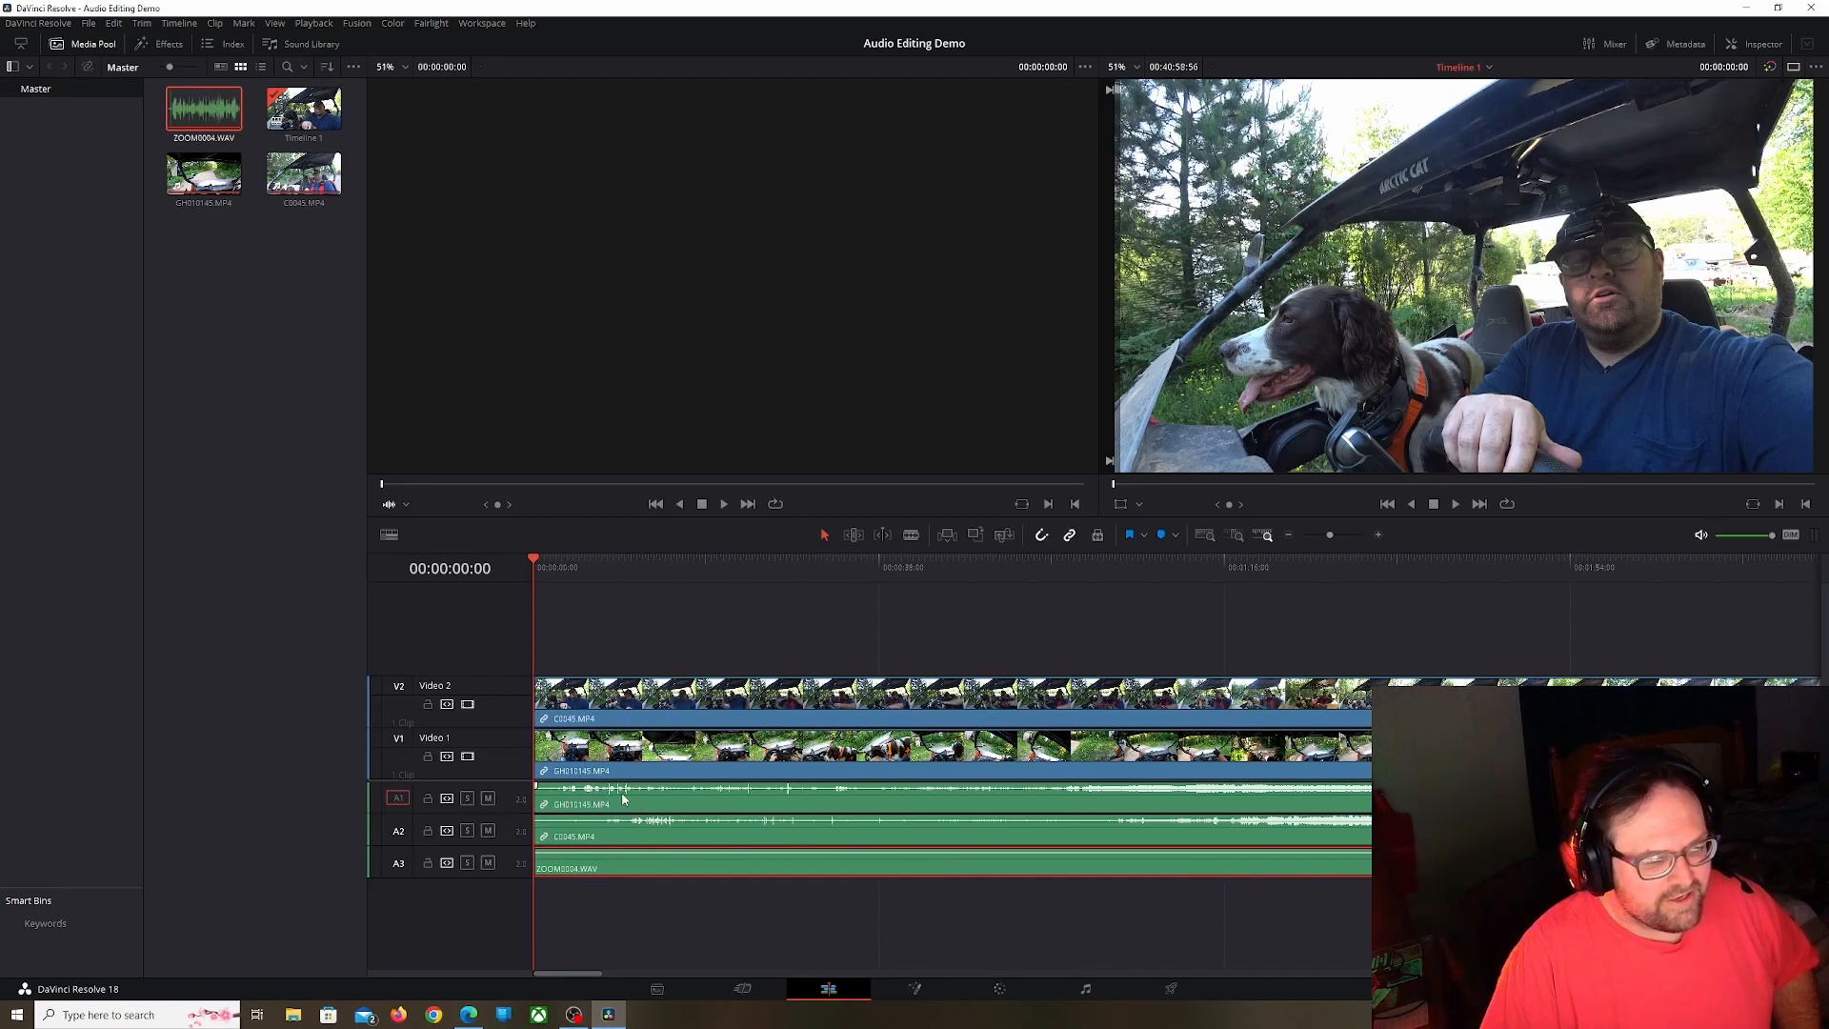
pyautogui.click(812, 896)
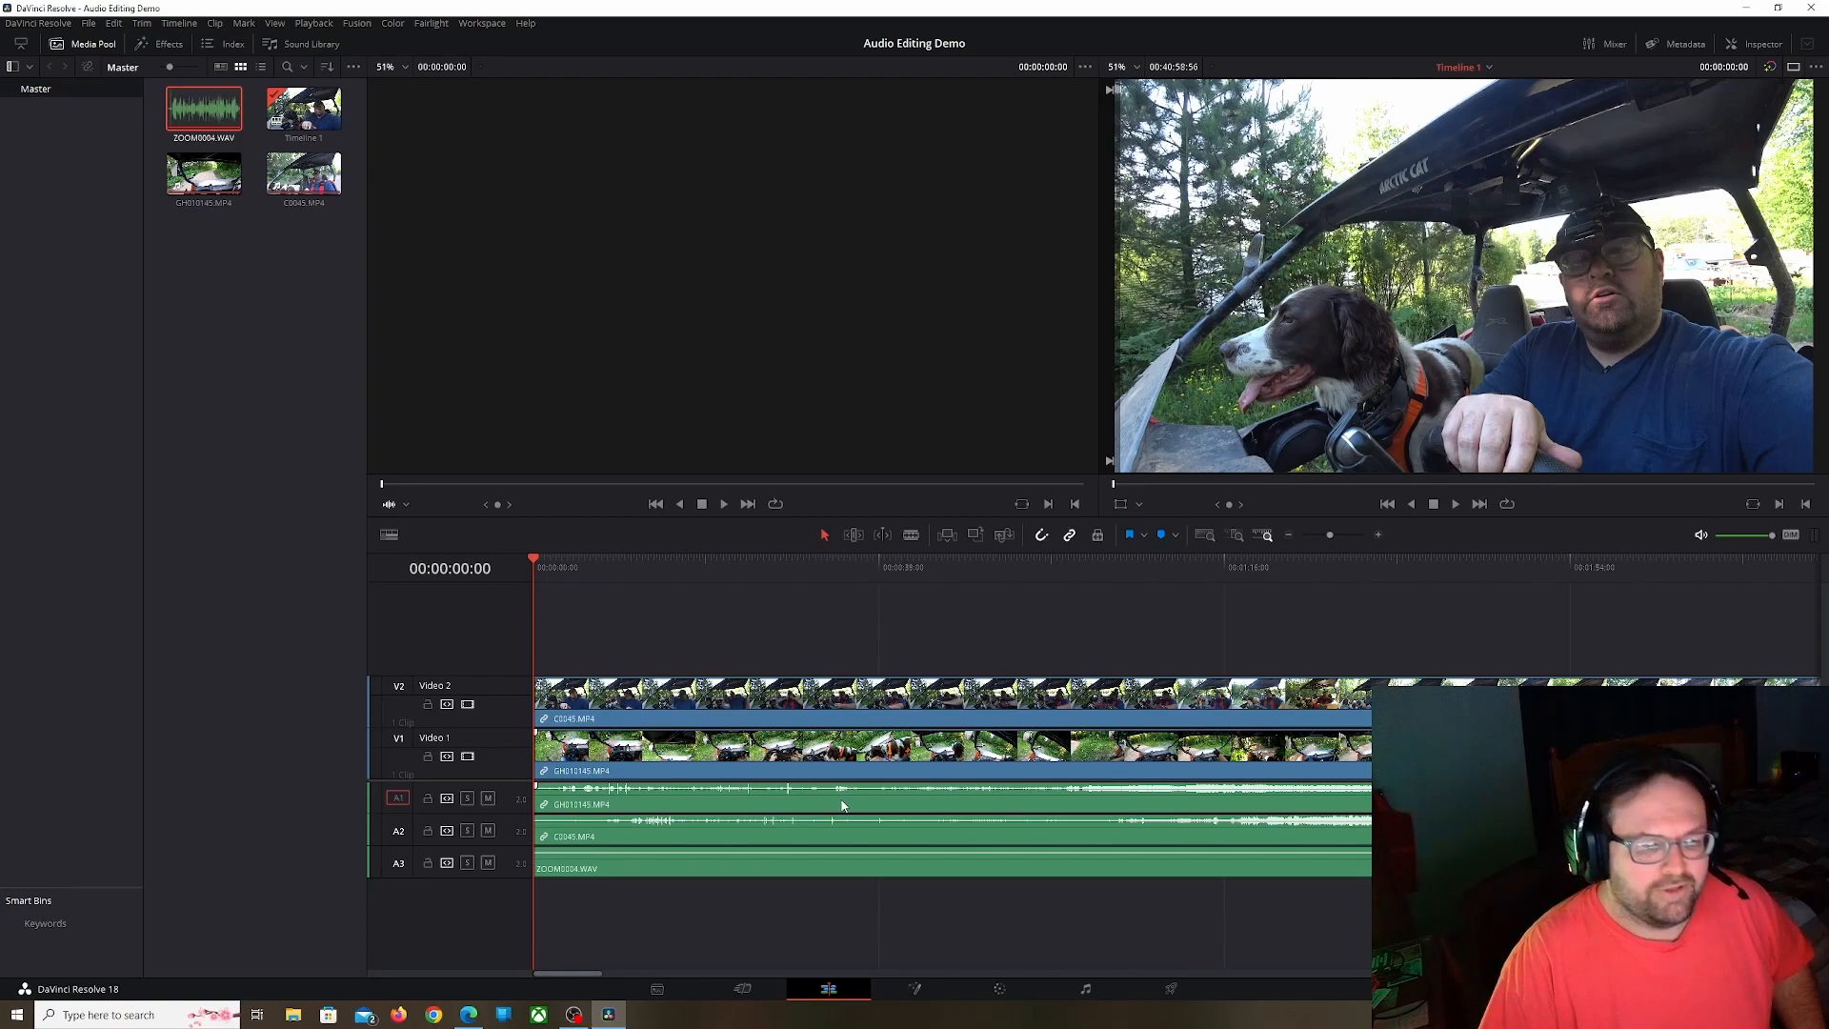
# Select the clips on all video and audio tracks and auto-align them based on waveform
pyautogui.click(884, 757)
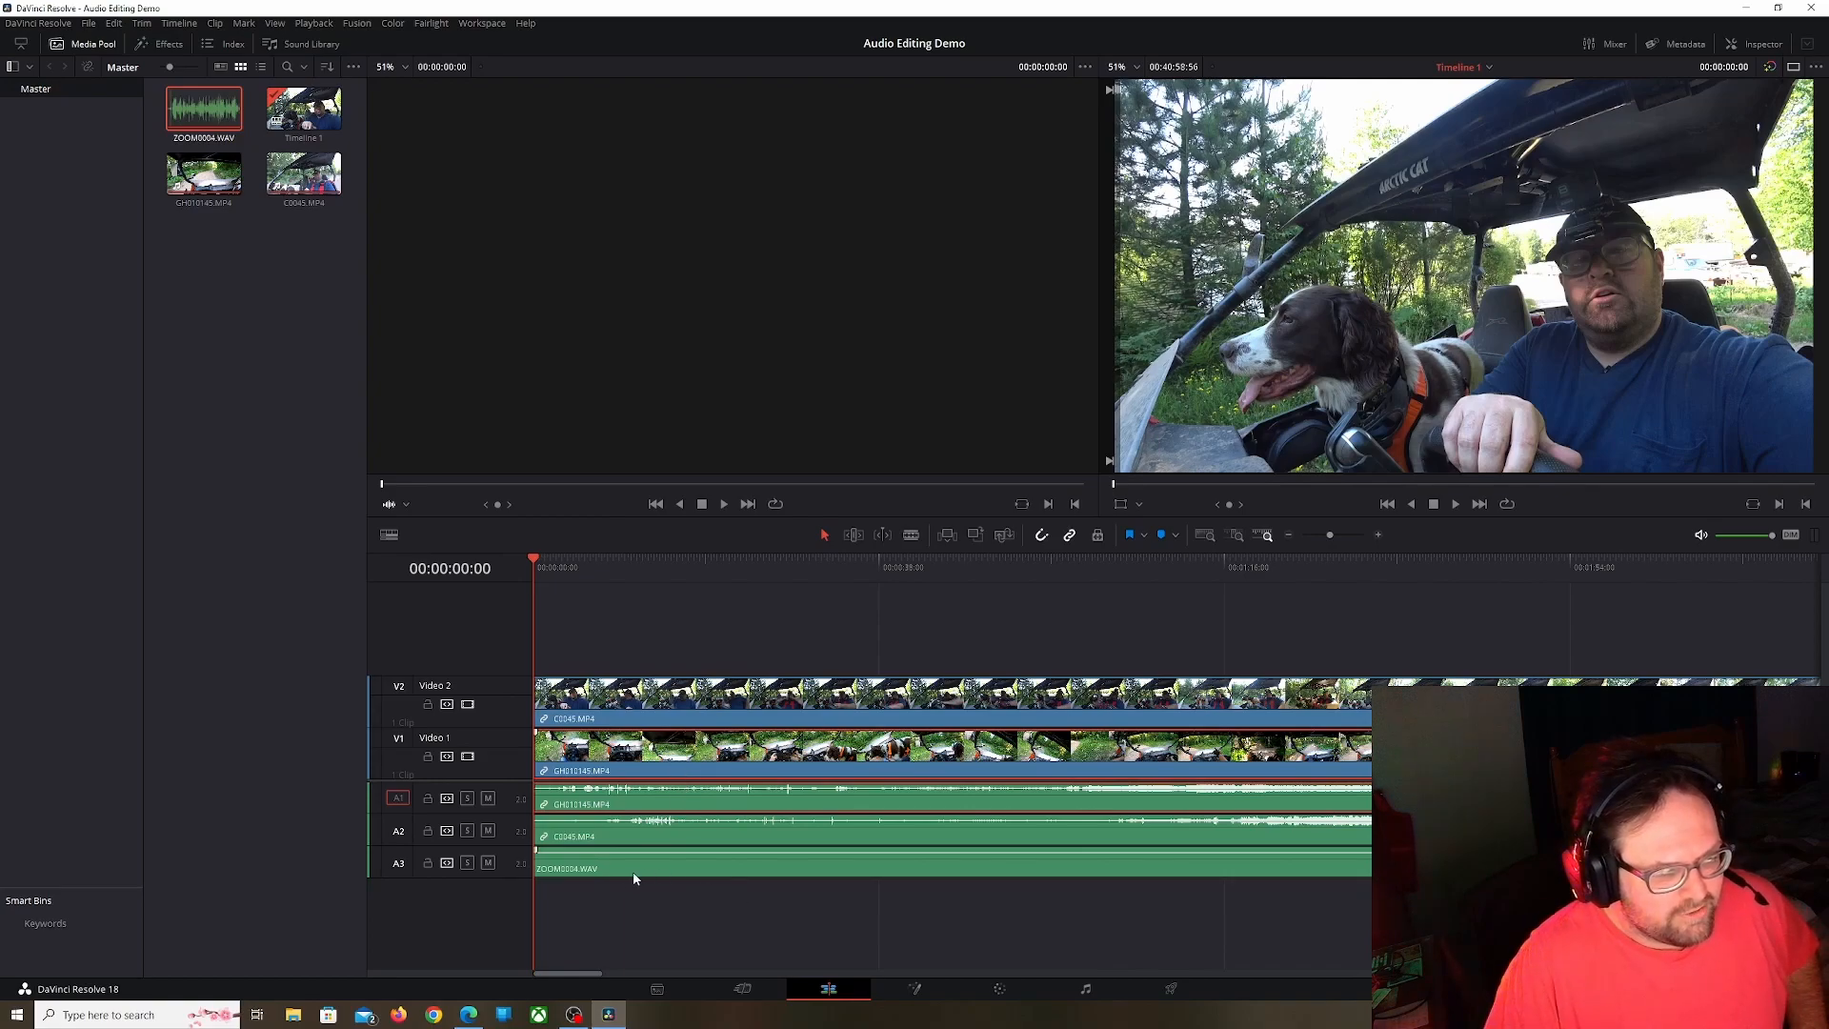
pyautogui.keyDown('ctrl'); pyautogui.click(819, 873); pyautogui.keyUp('ctrl')
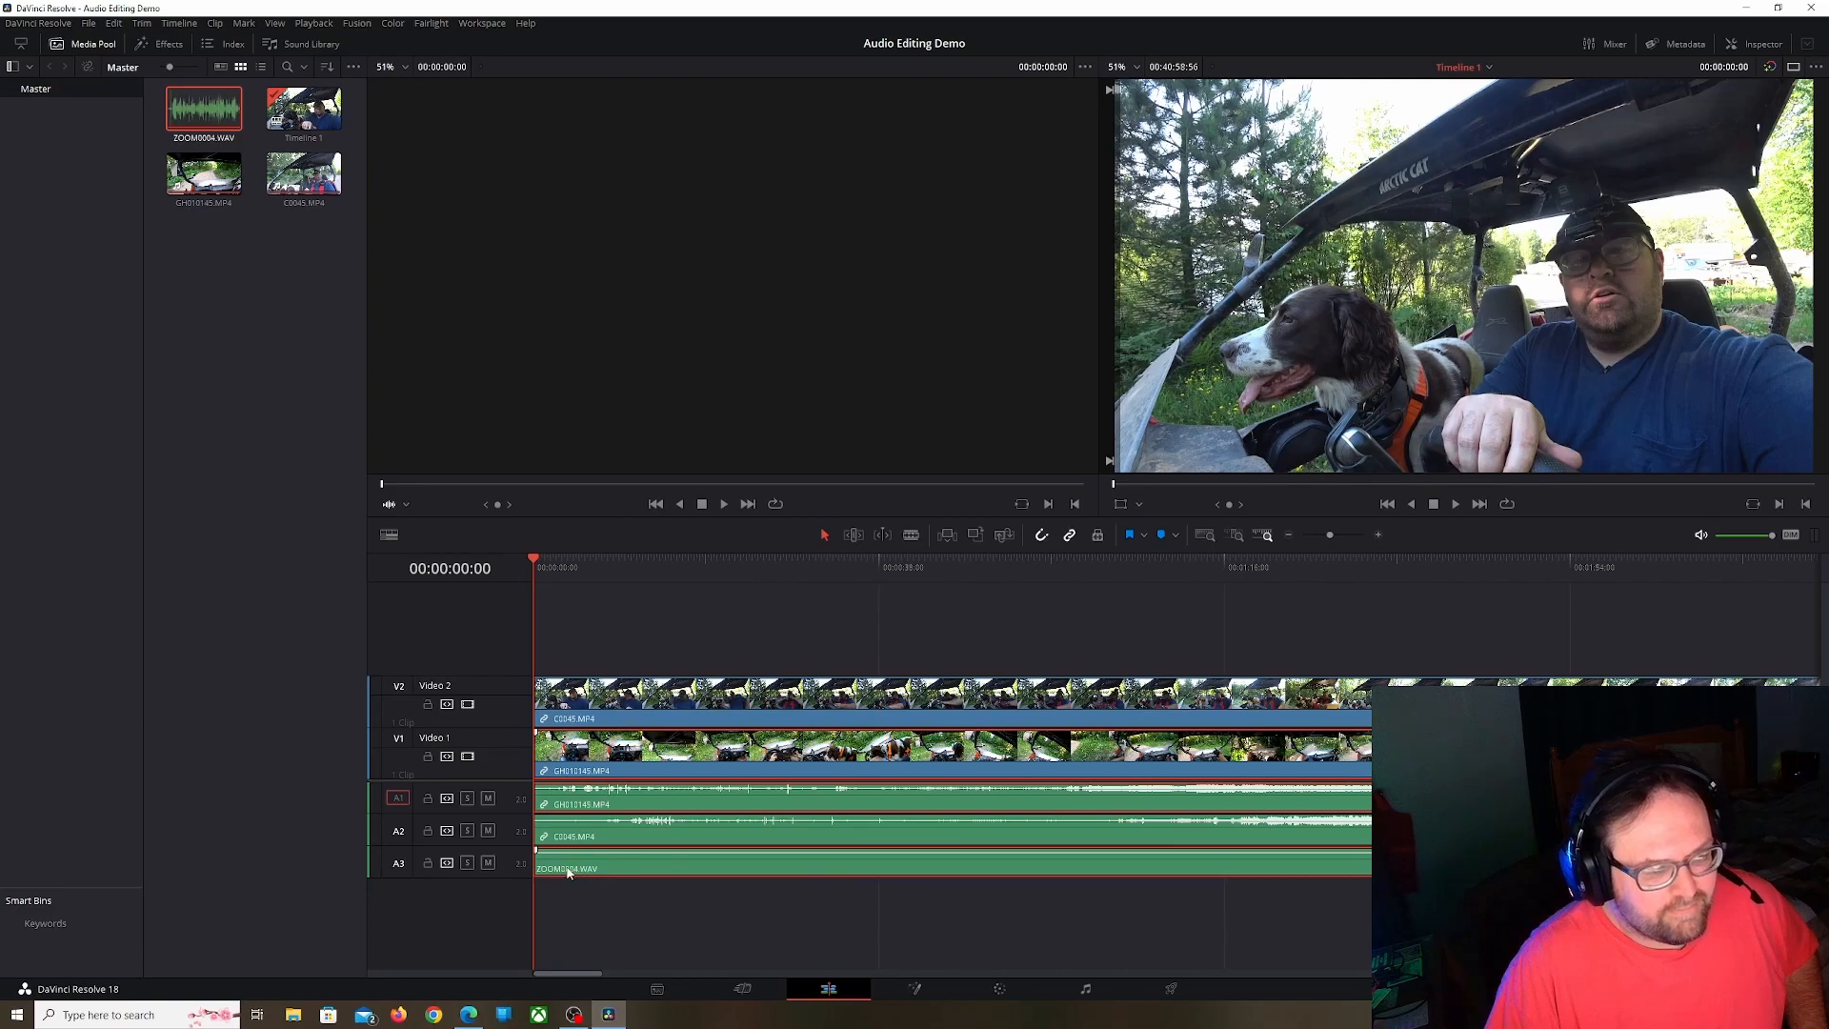
pyautogui.rightClick(776, 874)
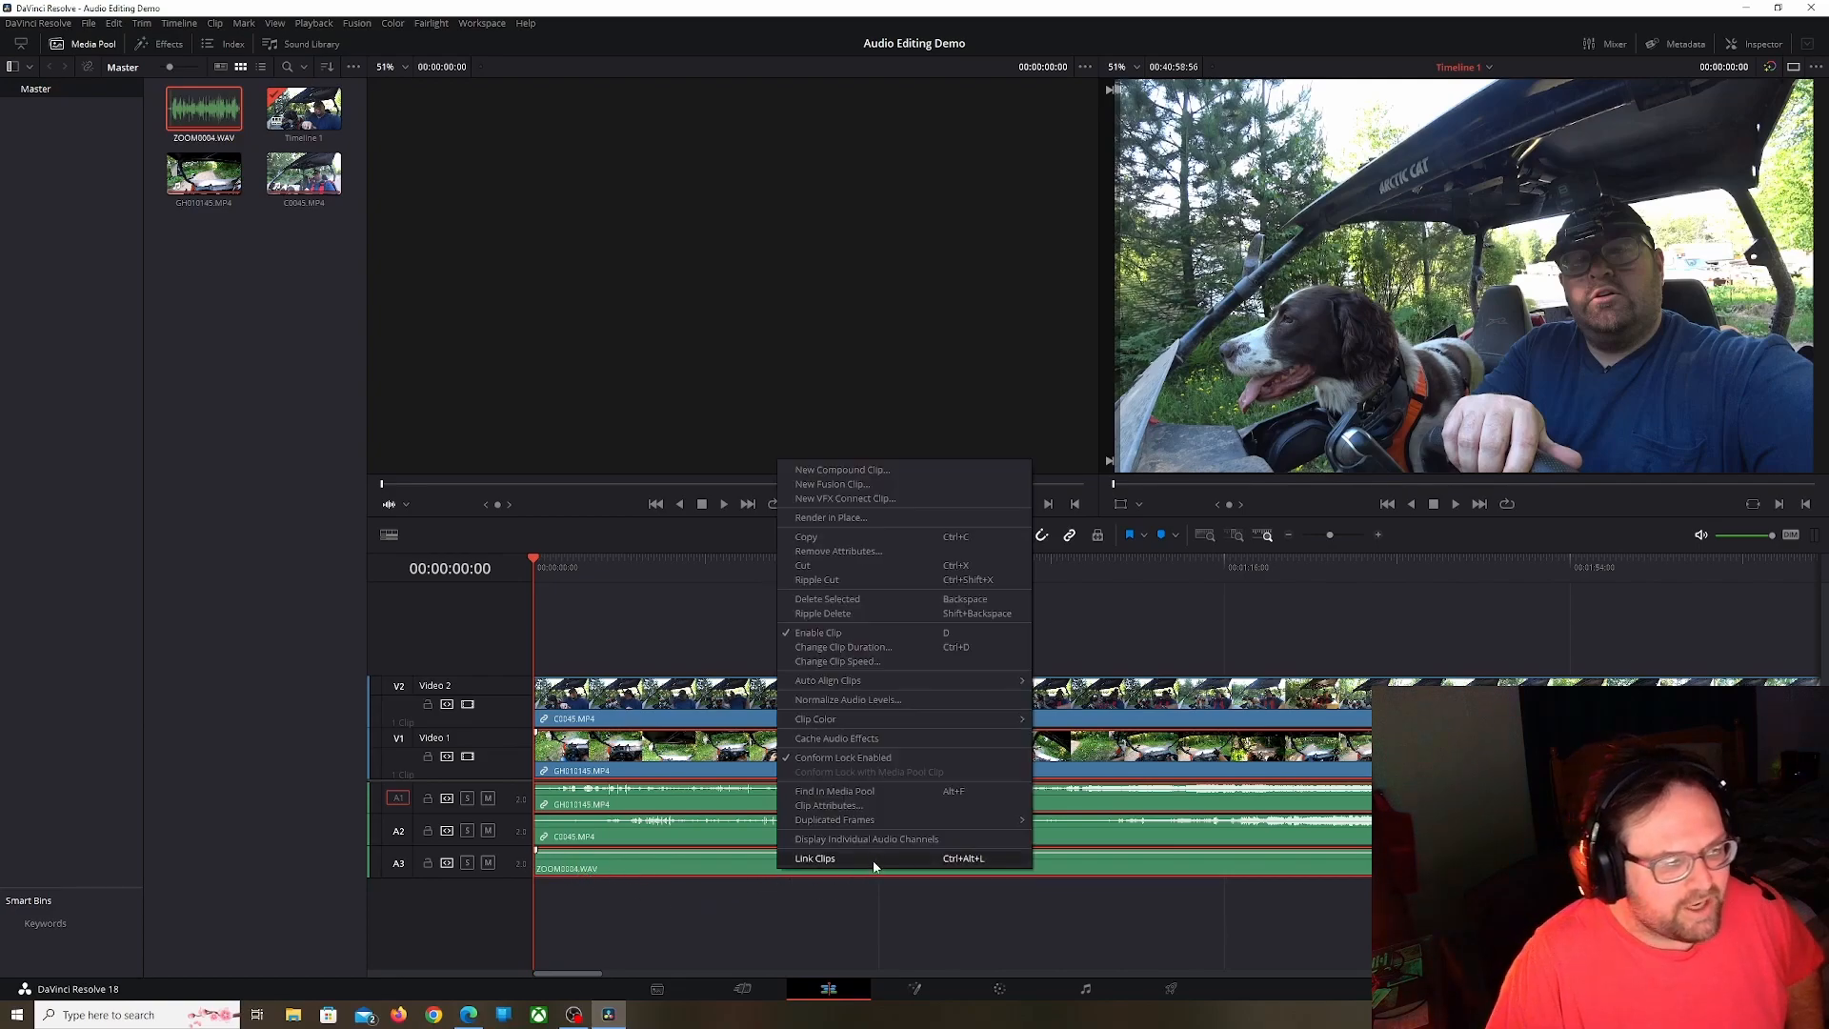
pyautogui.moveTo(837, 684)
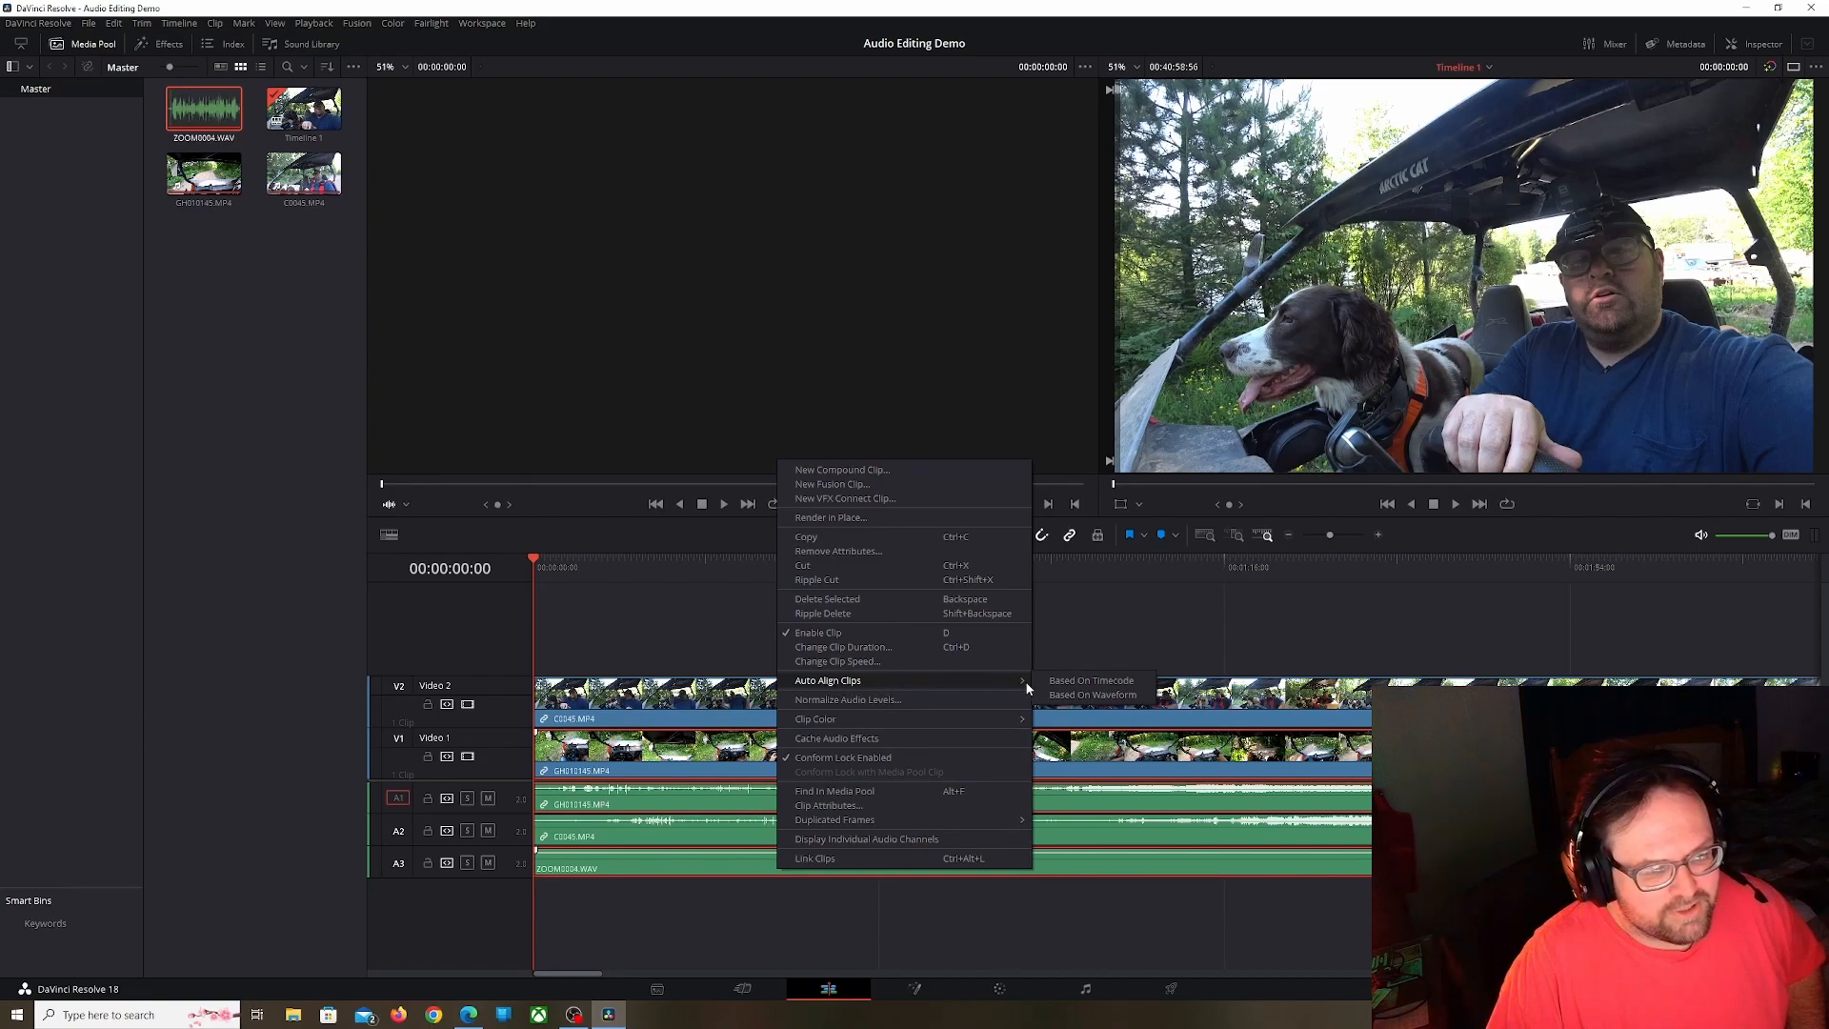
pyautogui.click(1101, 694)
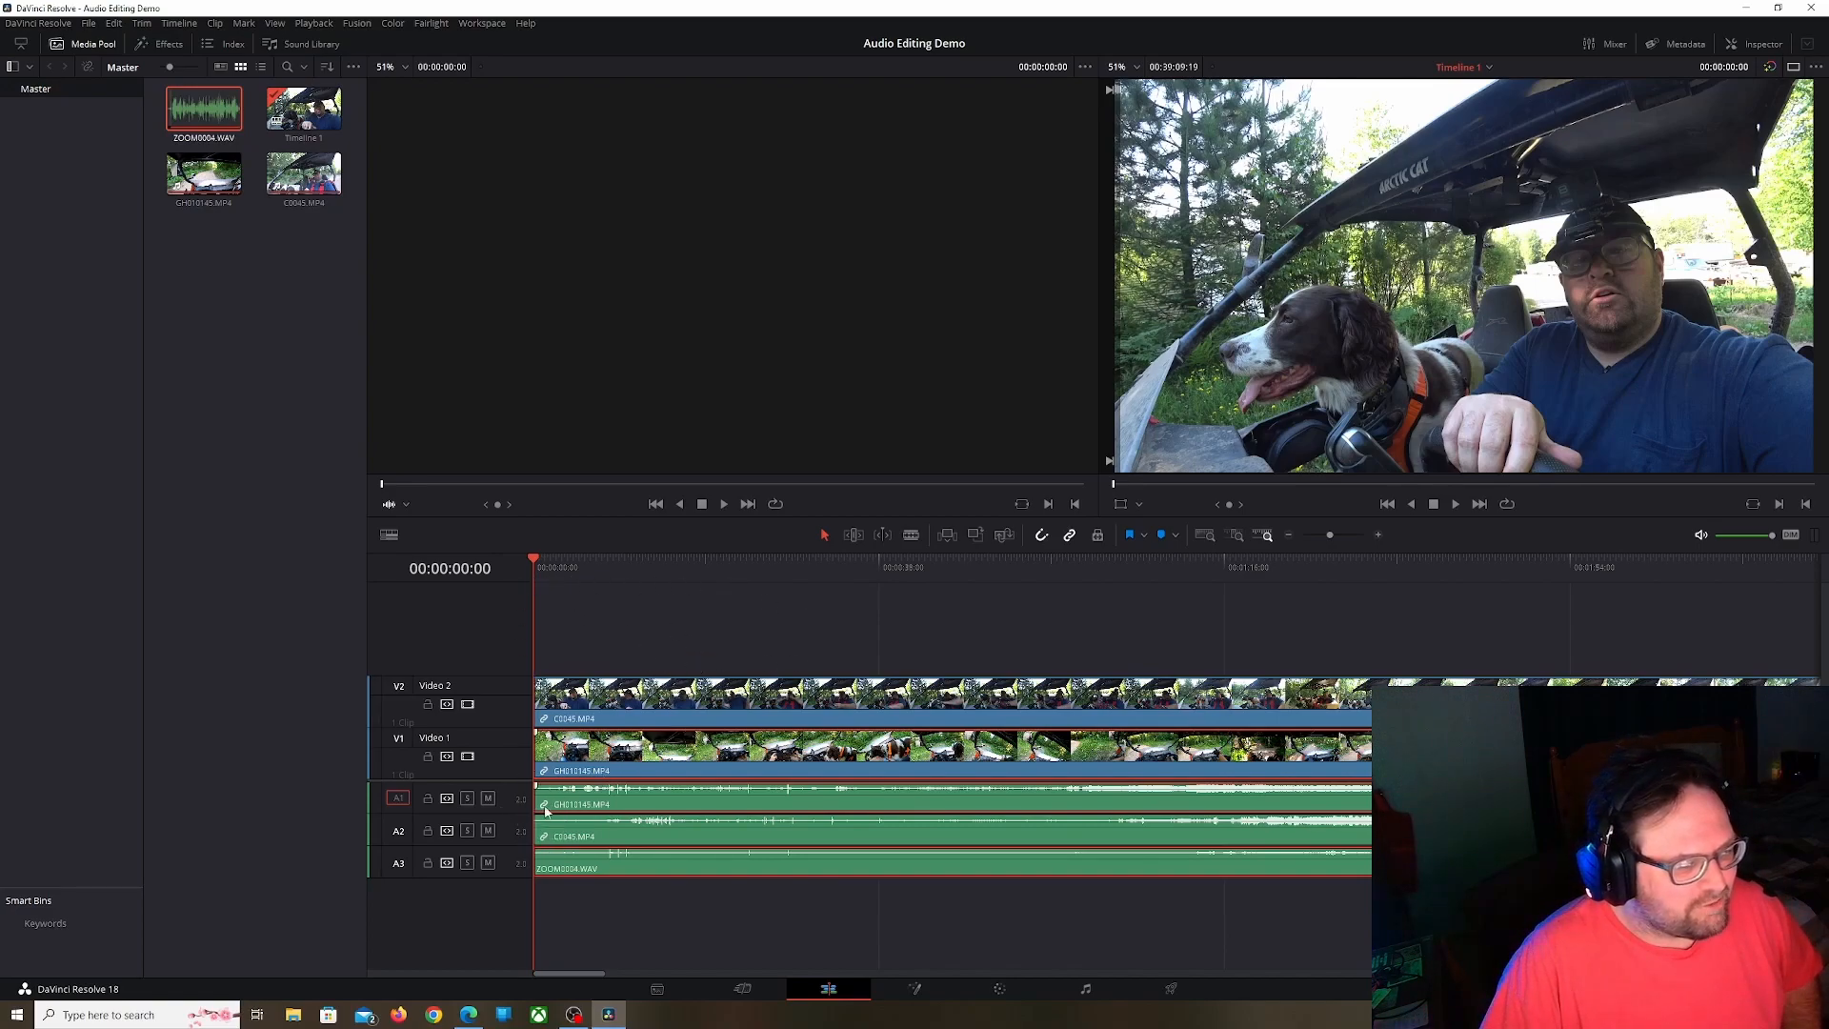
# Mute audio track A2 and play the opening seconds of the timeline to check the aligned clips' sync
pyautogui.press('space')
pyautogui.press('space')
pyautogui.click(488, 830)
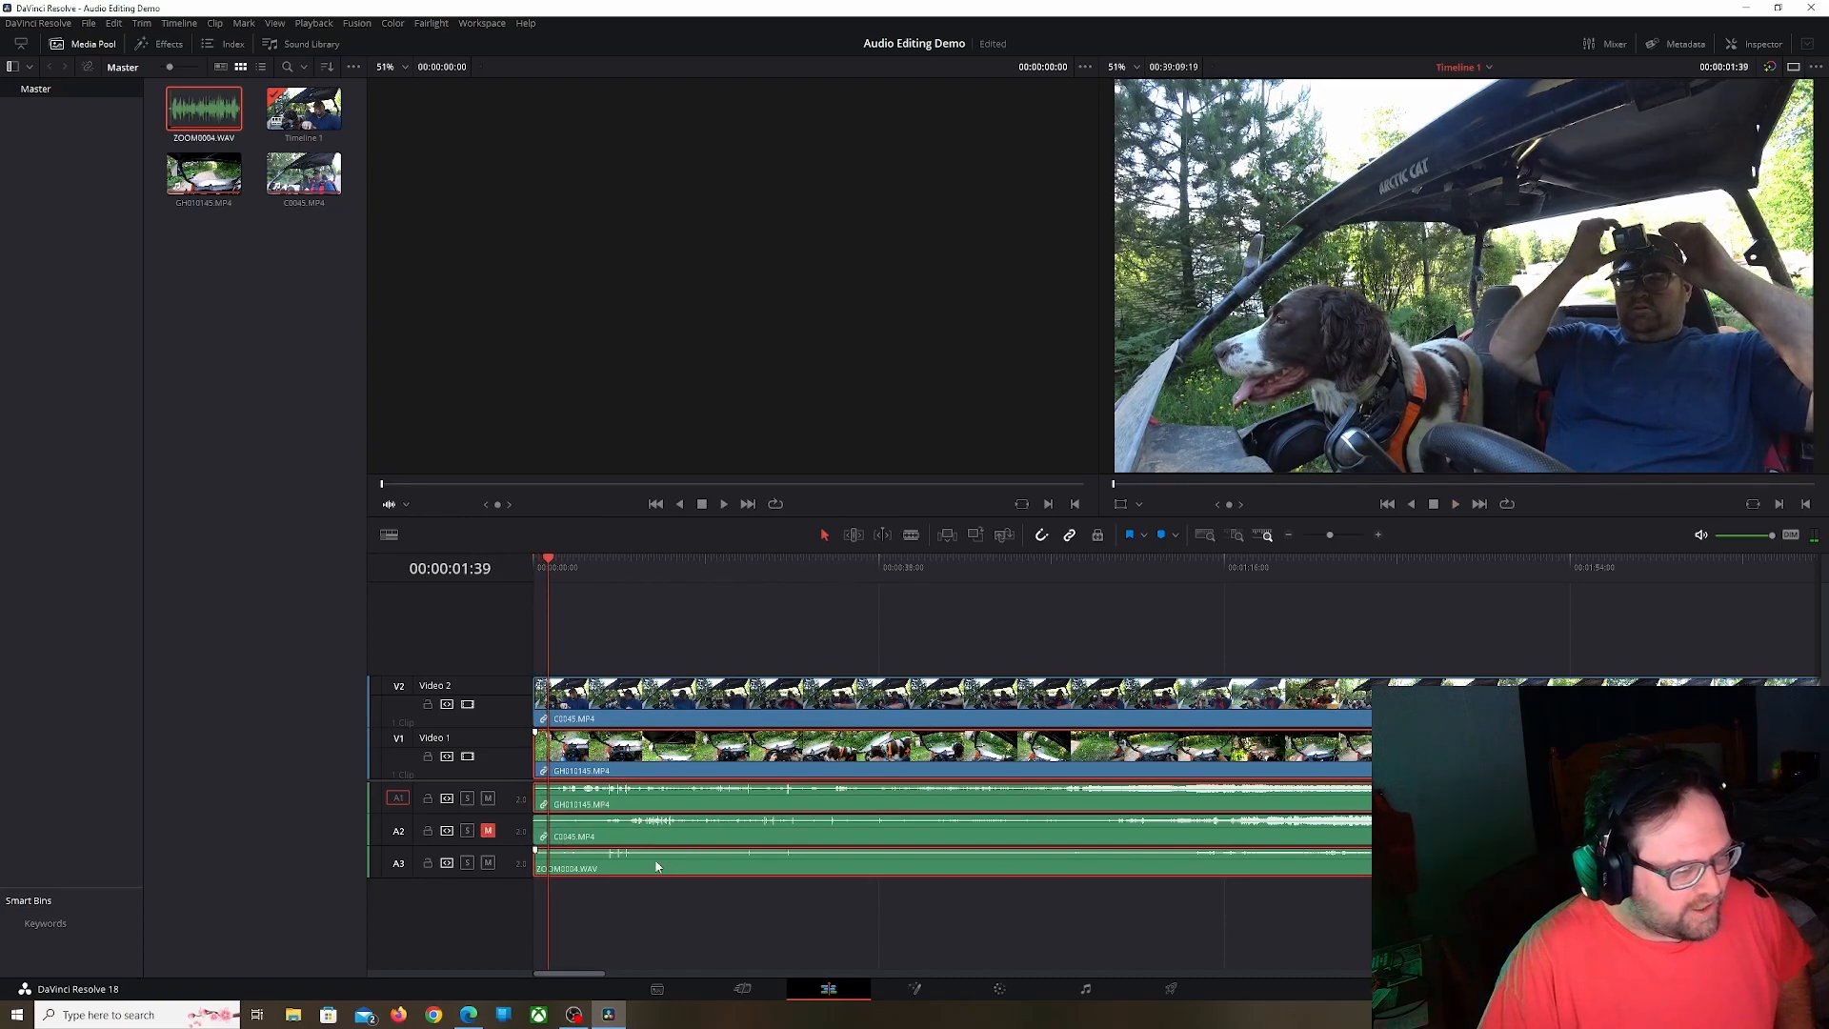
pyautogui.scroll(5, 638, 865)
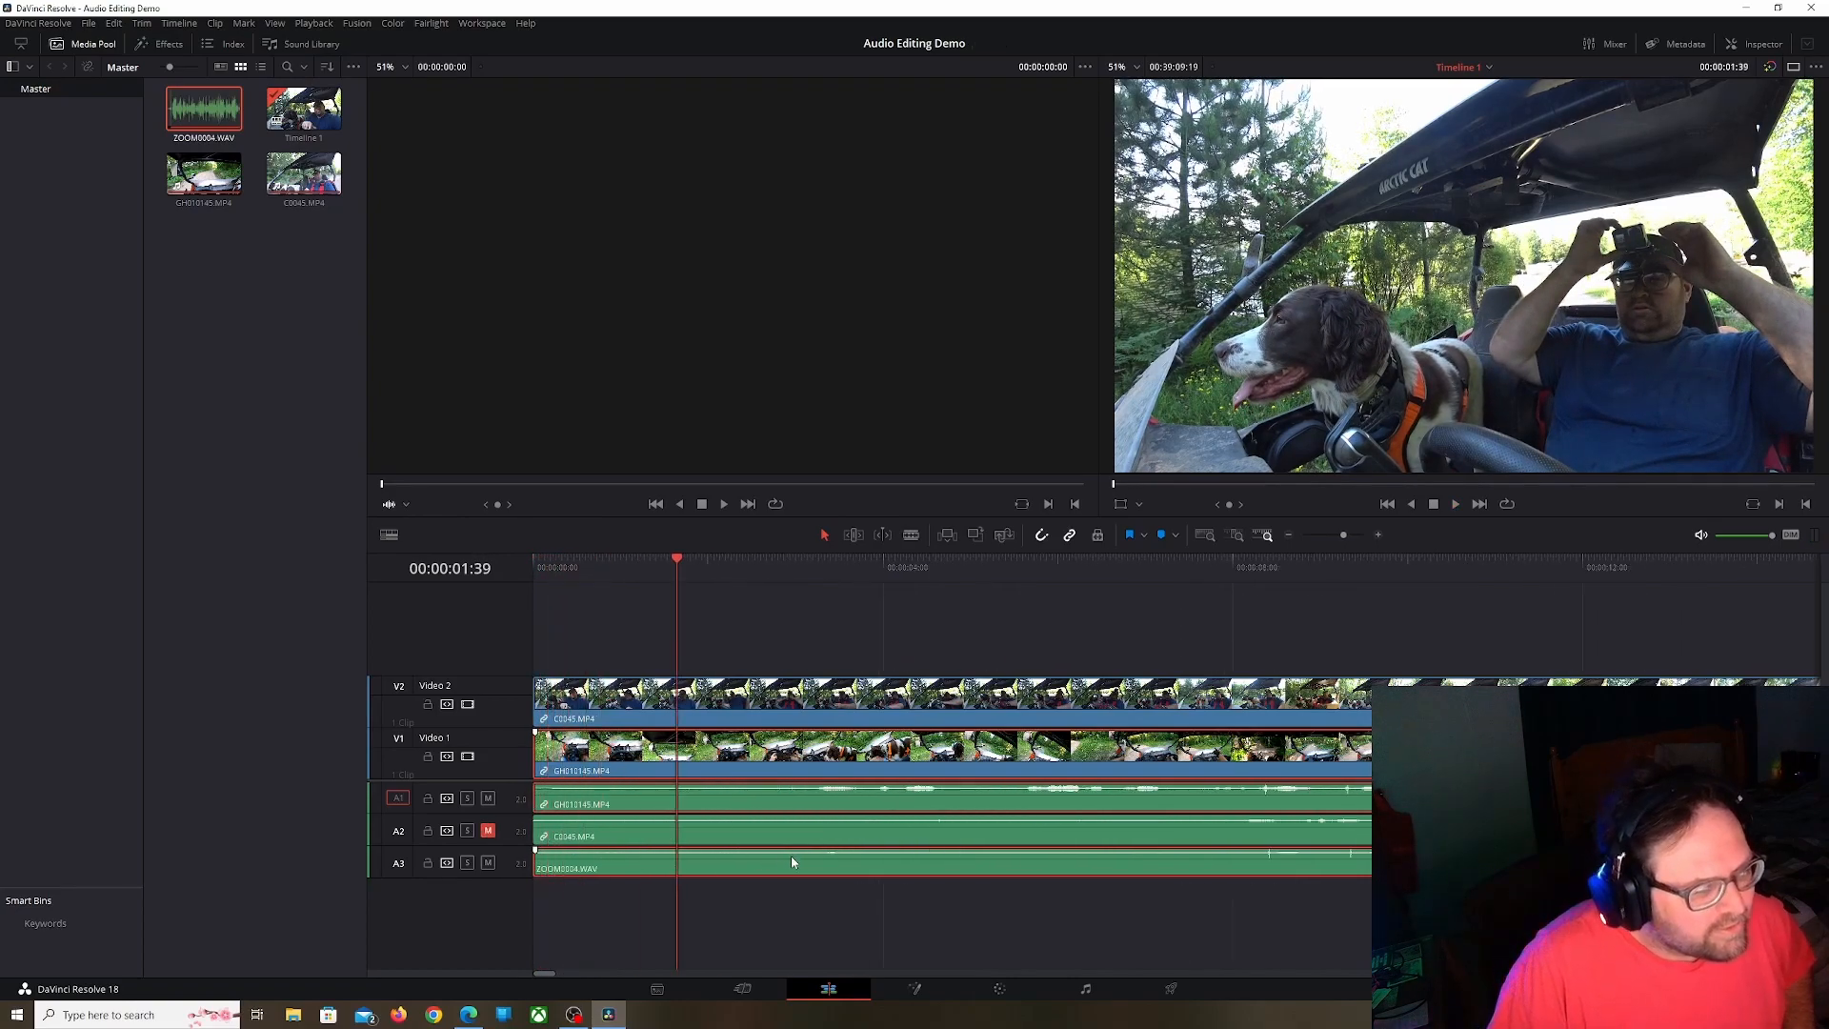
pyautogui.scroll(1, 791, 862)
pyautogui.scroll(-6, 801, 858)
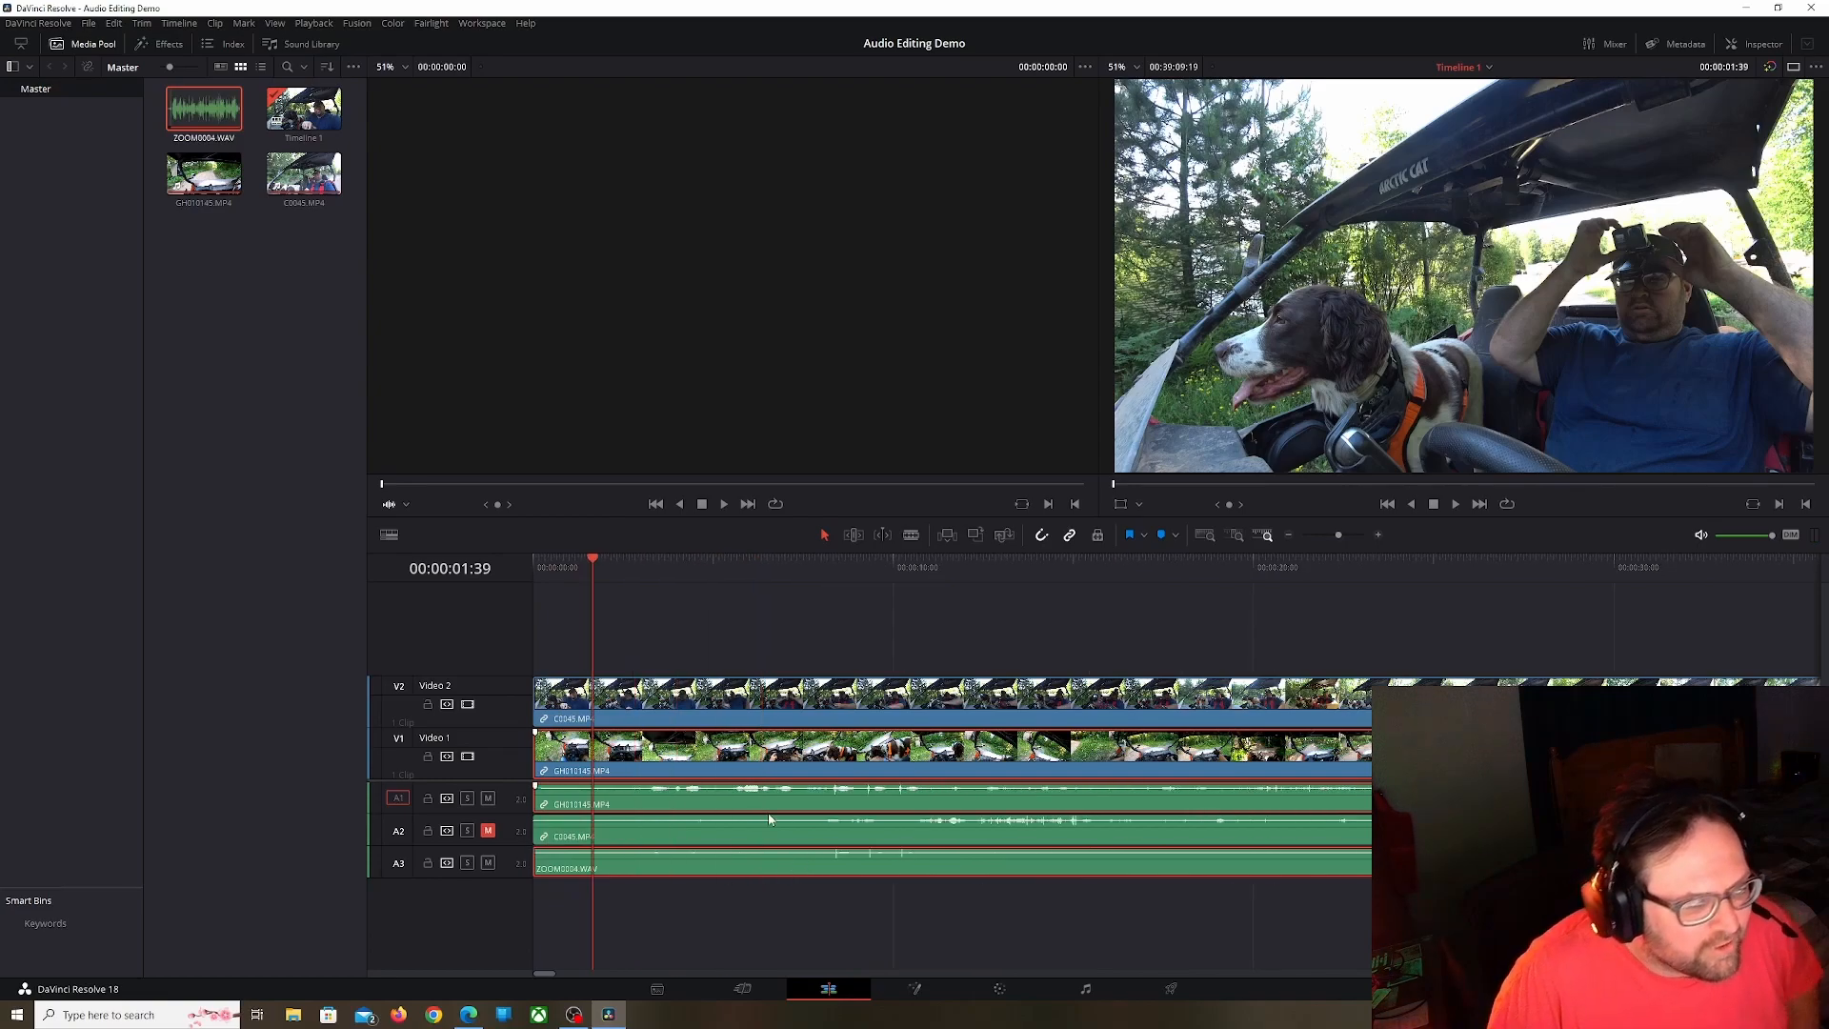
pyautogui.press('space')
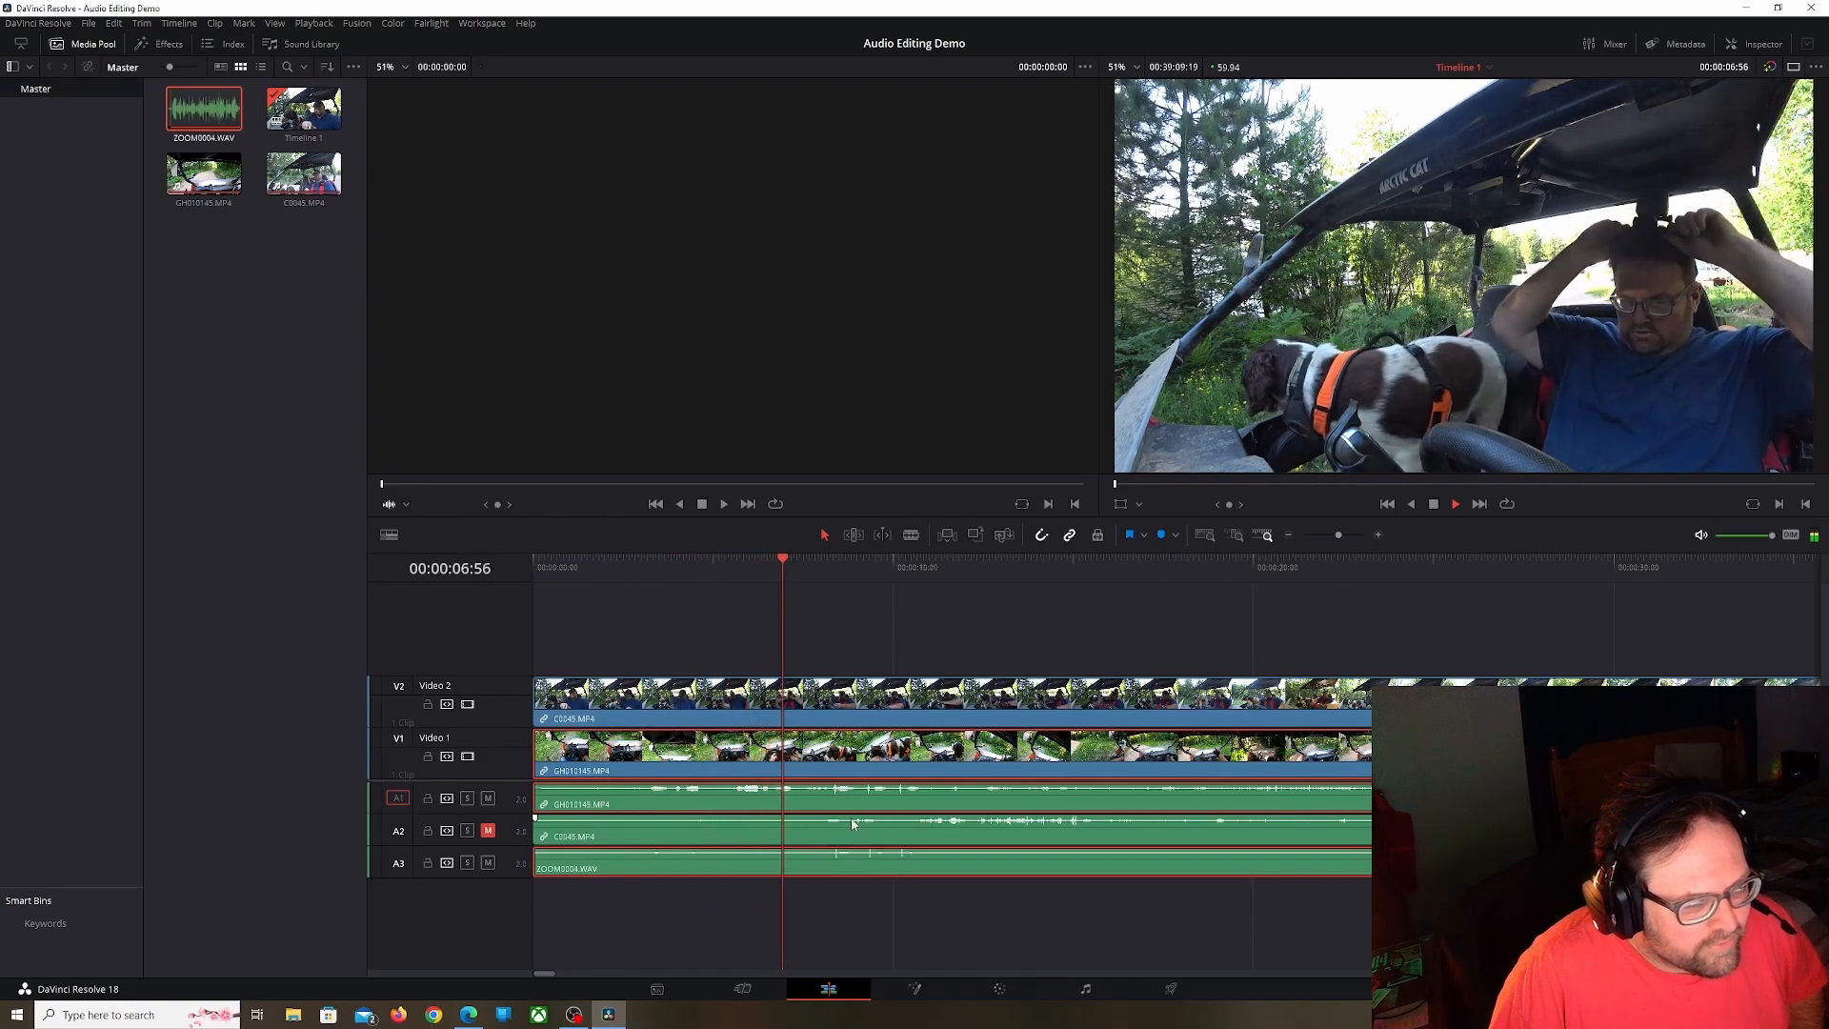
pyautogui.press('space')
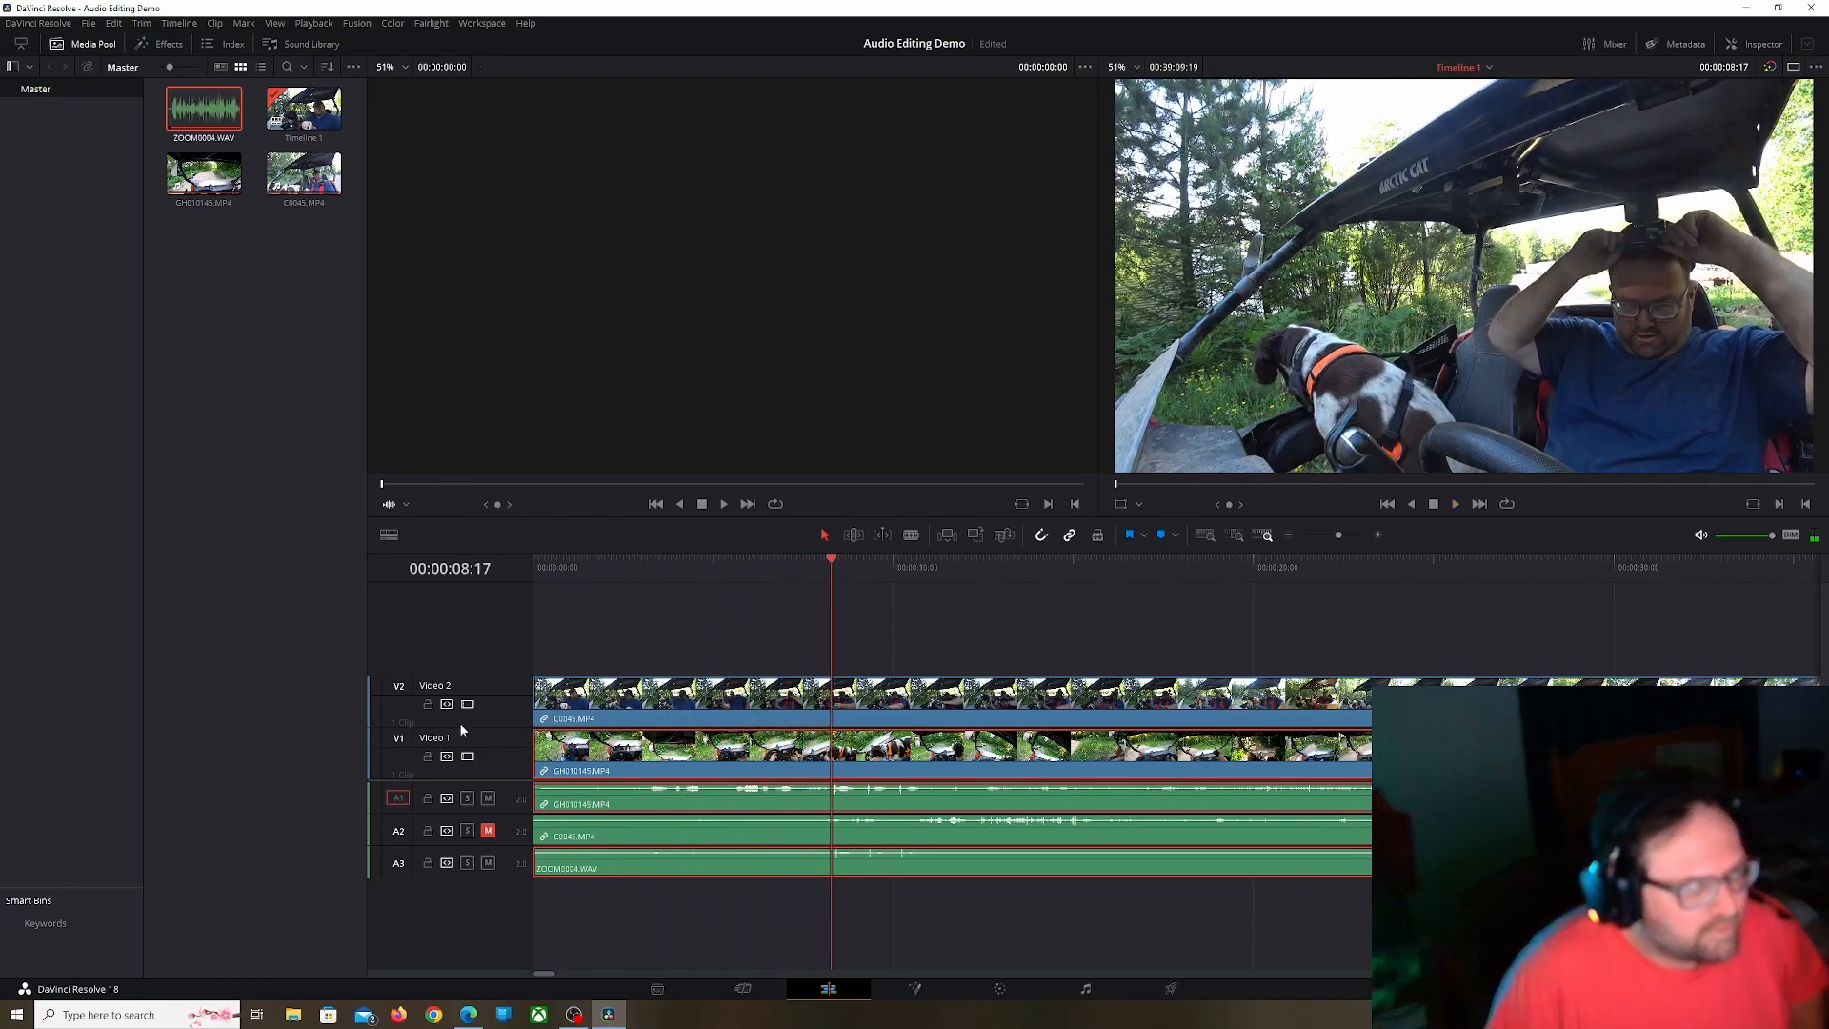
# Disable the Video 2 track and play the hand claps on Video 1 from 00:00:07:22
pyautogui.click(468, 704)
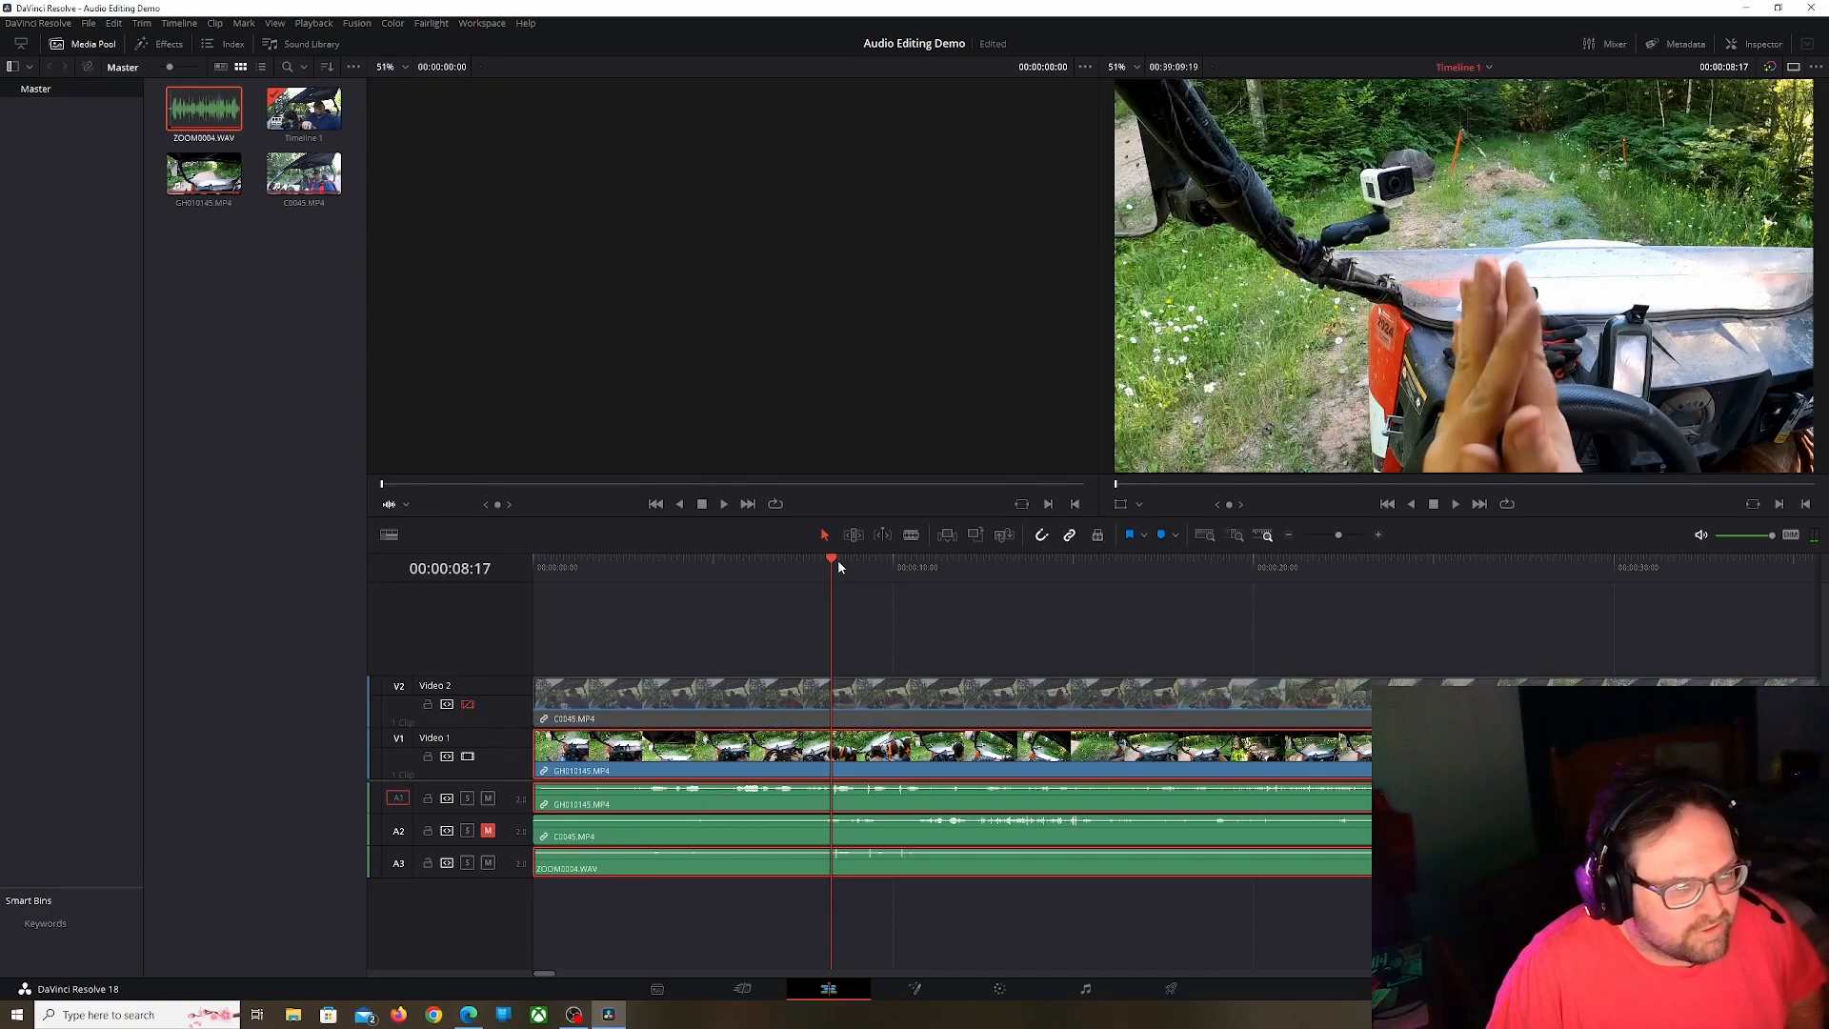
pyautogui.moveTo(831, 562); pyautogui.dragTo(798, 562)
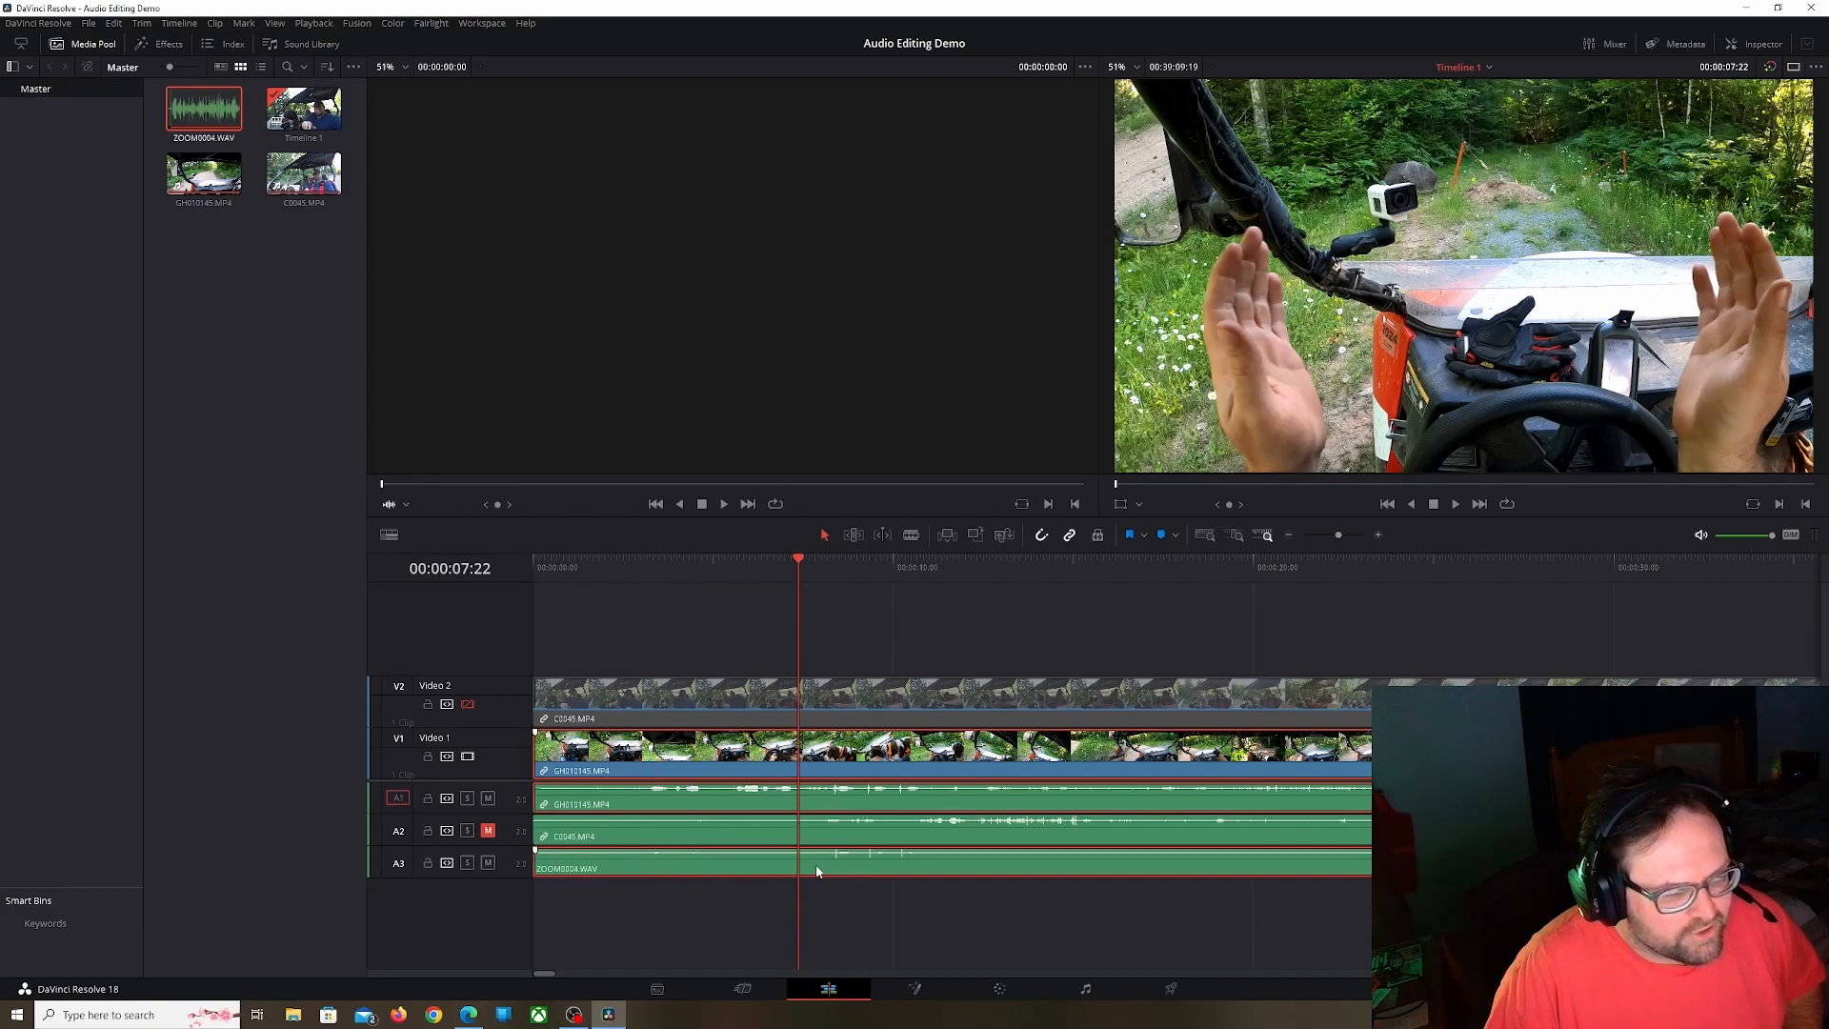
pyautogui.press('space')
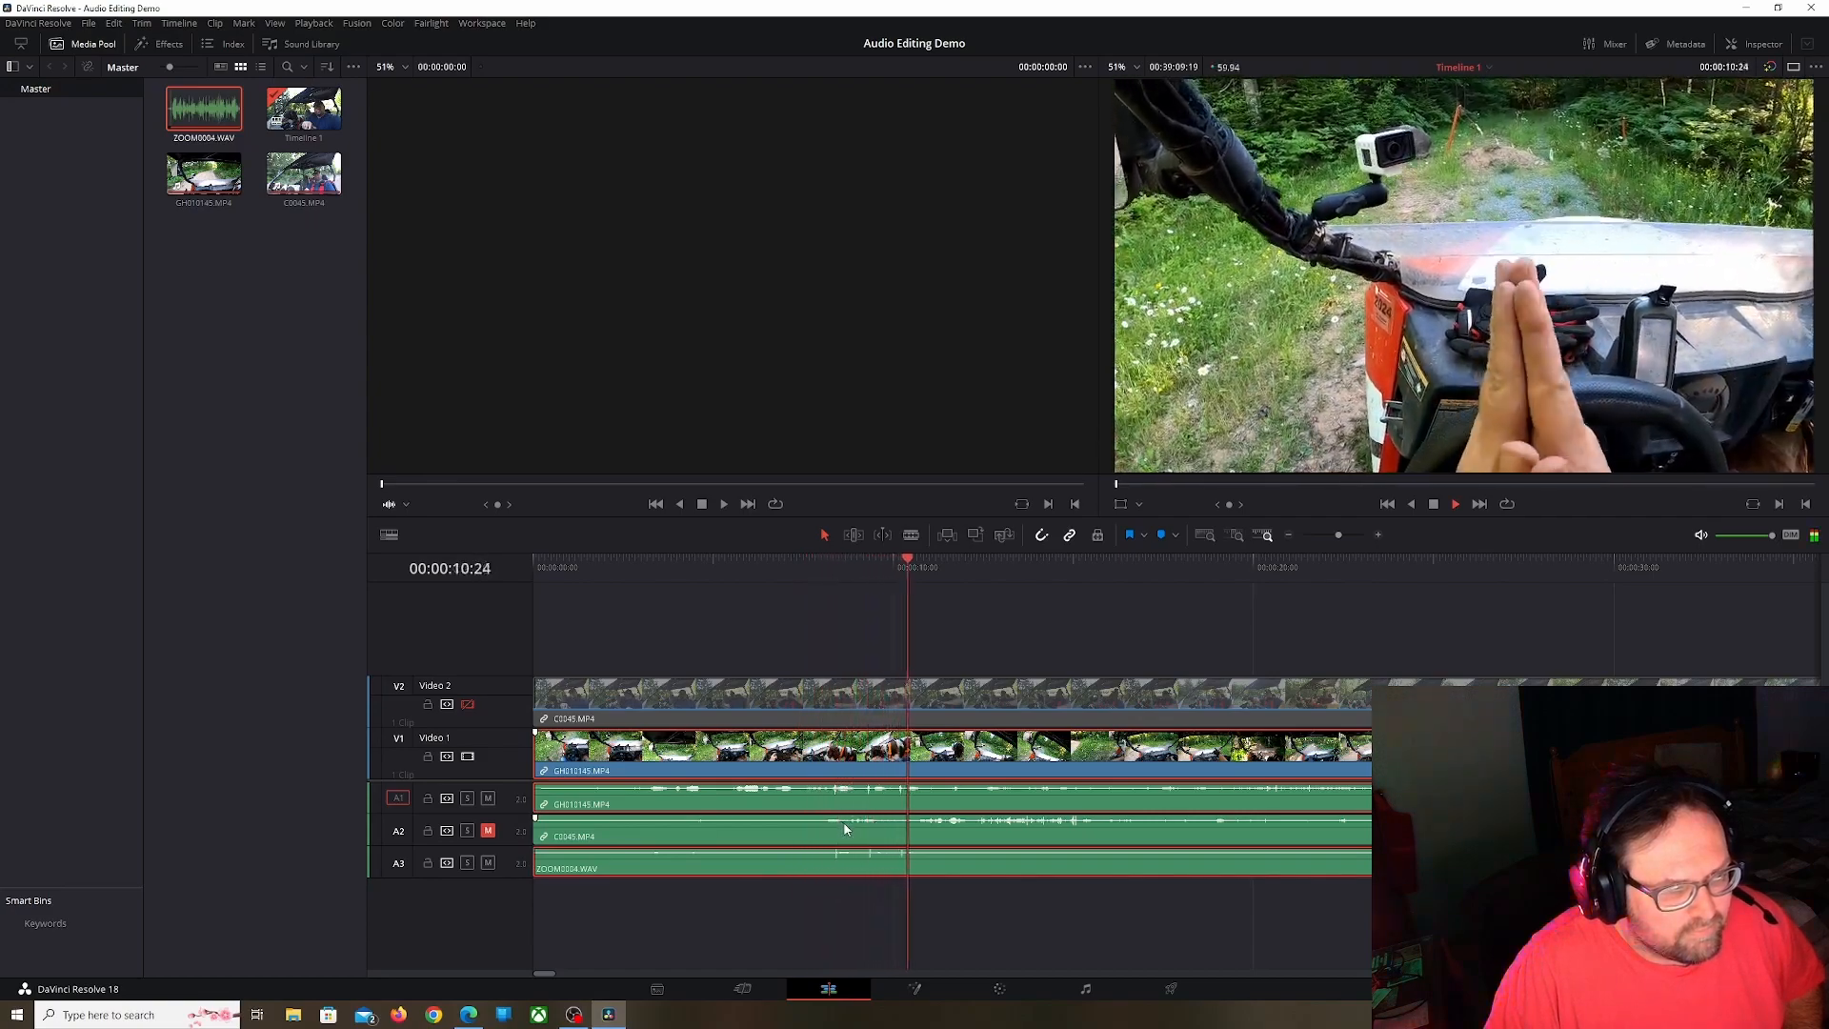
pyautogui.press('space')
# Find the hand clap at 00:00:10:15 and nudge the Video 1 clip slightly later to match the recorded audio
pyautogui.hotkey('ctrl', '=')
pyautogui.hotkey('ctrl', '=')
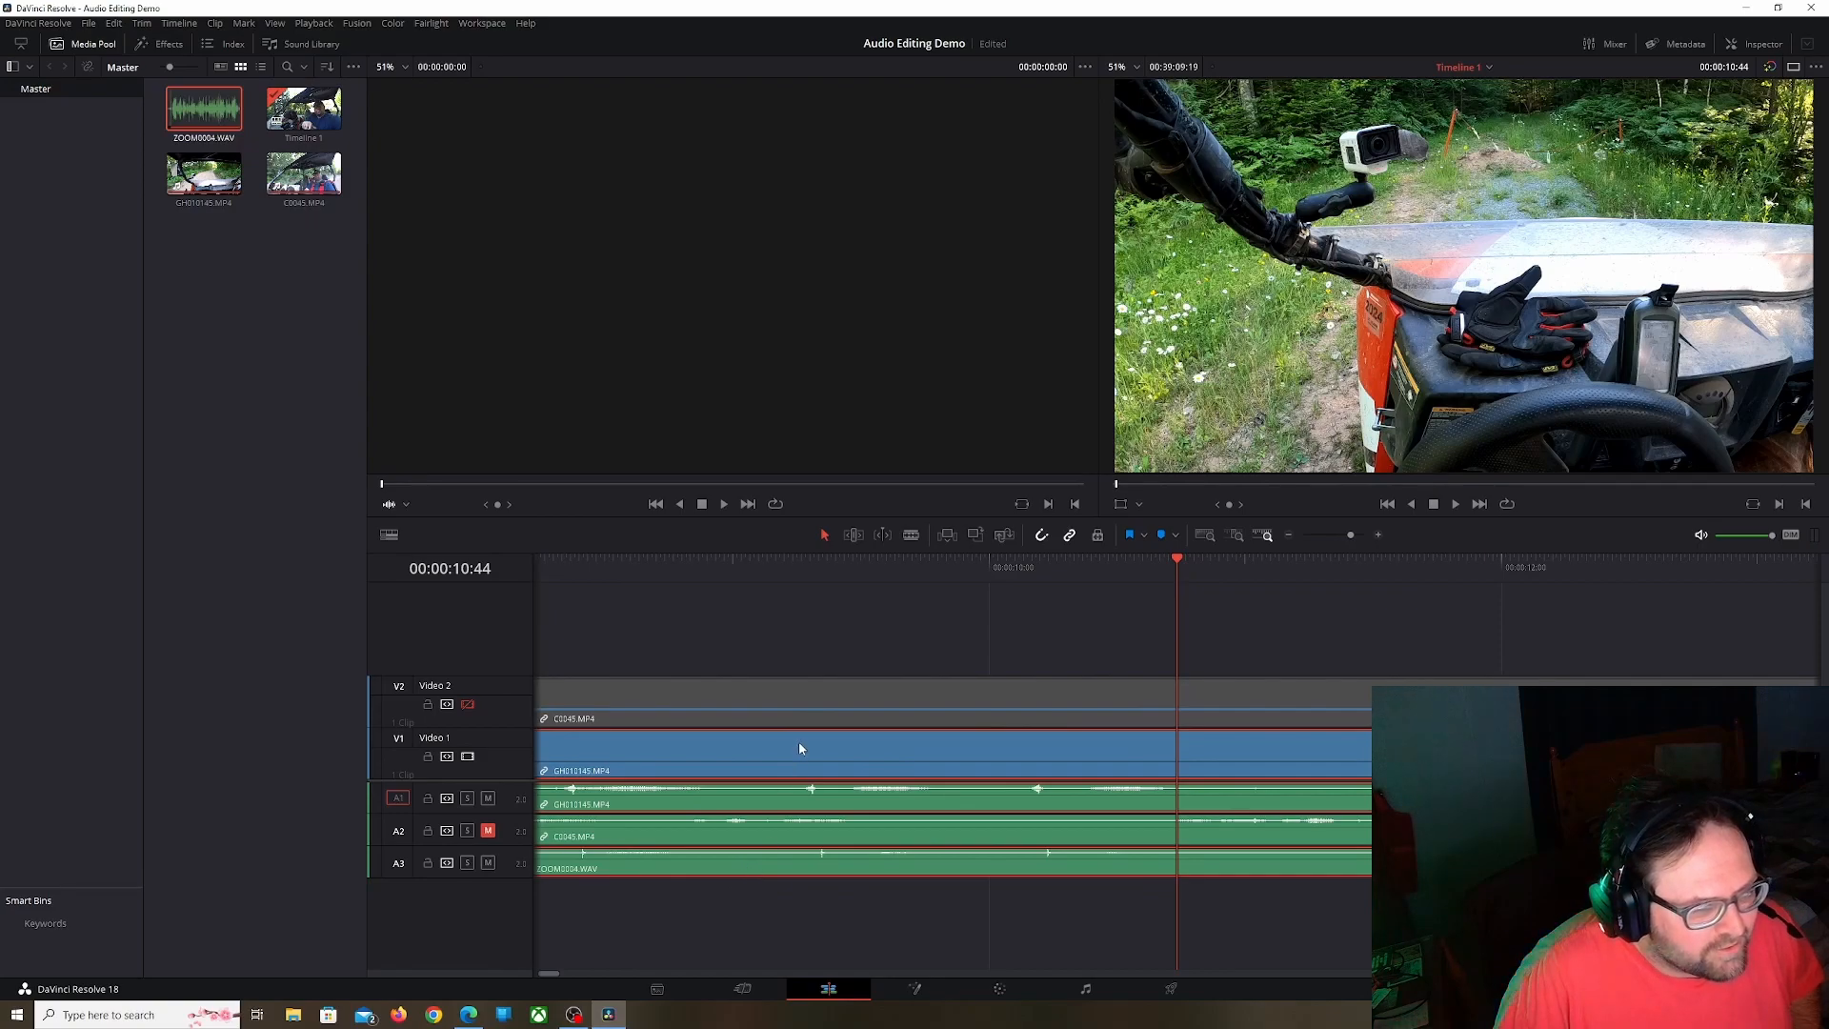
pyautogui.click(815, 715)
pyautogui.click(836, 751)
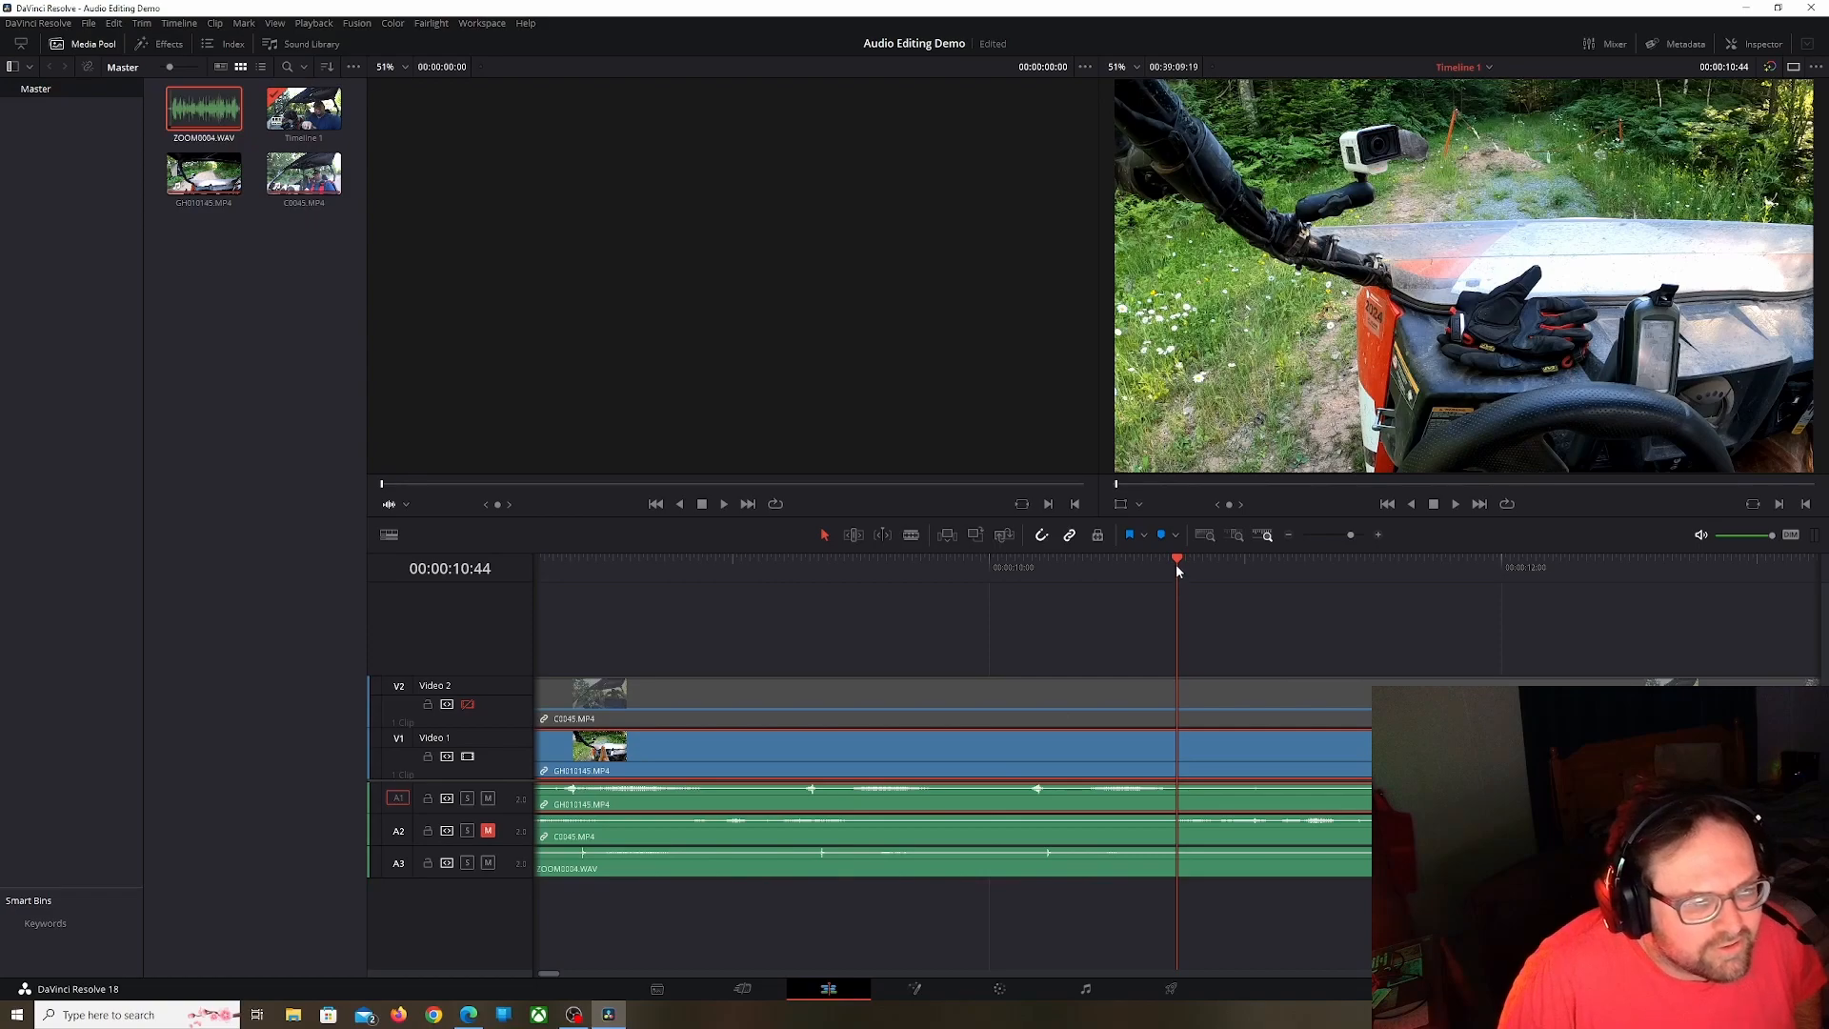
pyautogui.moveTo(1178, 560); pyautogui.dragTo(1053, 600)
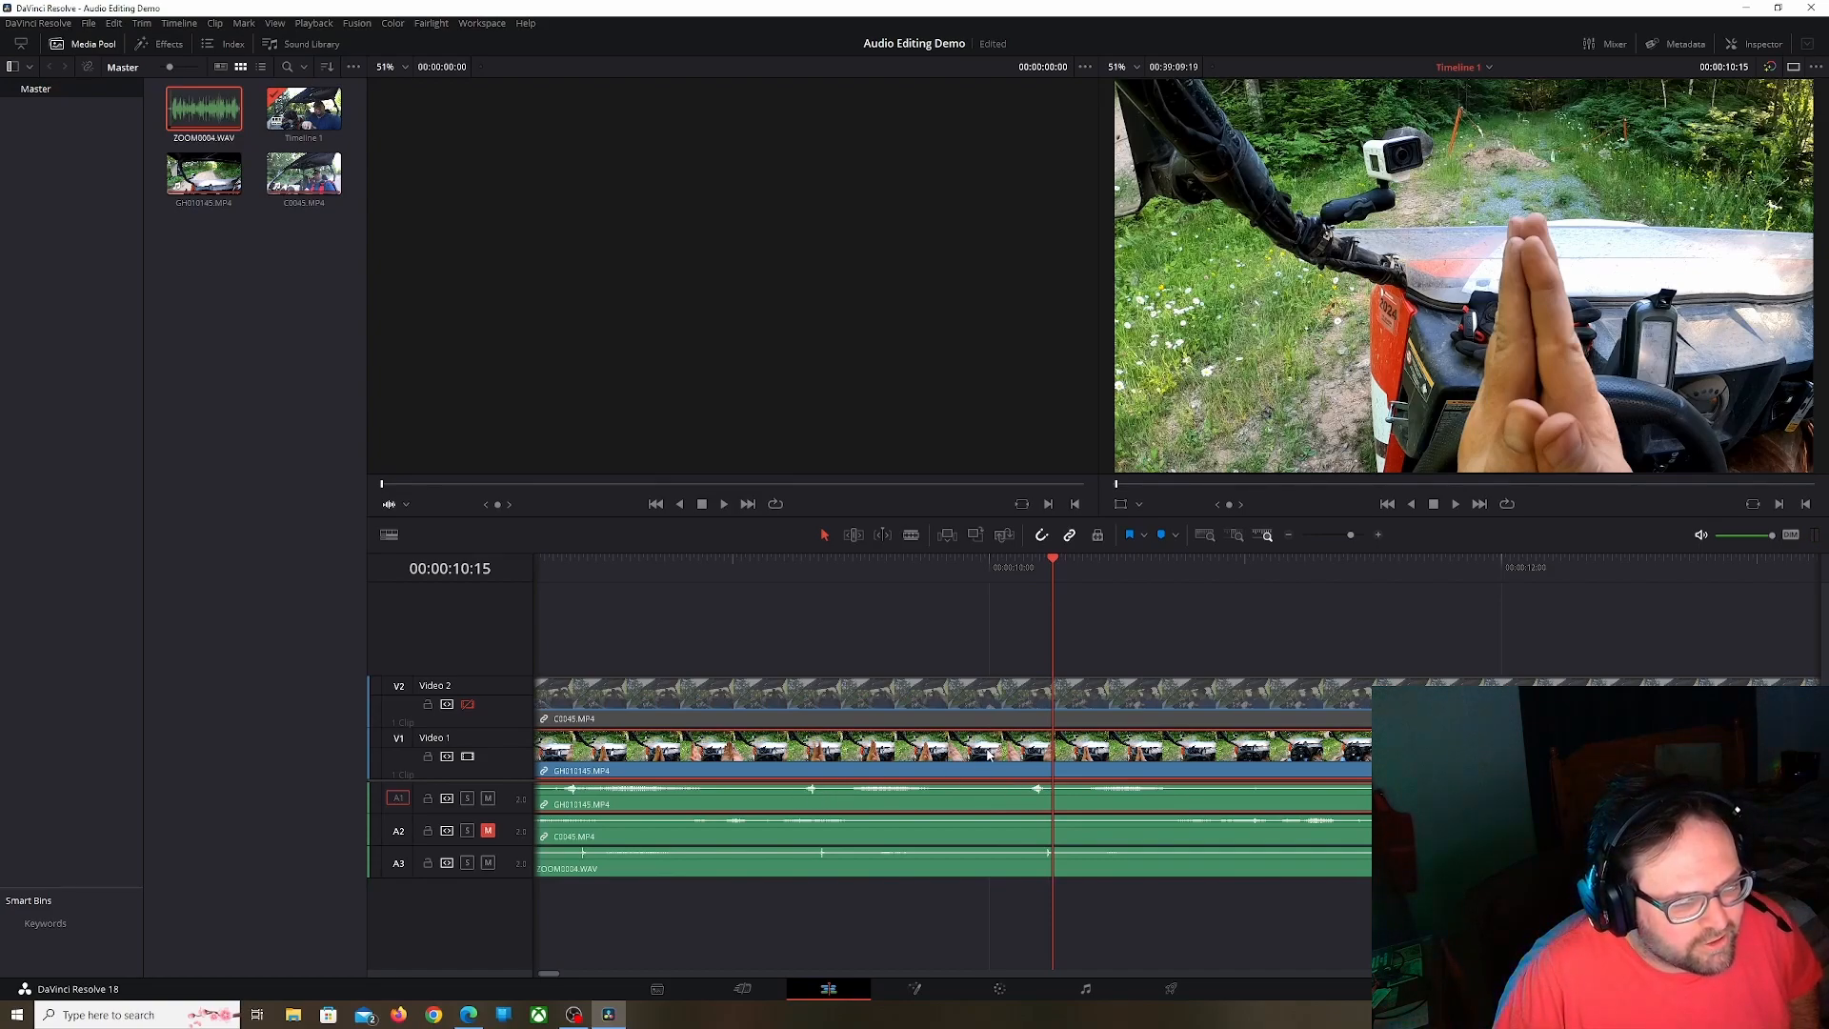
pyautogui.moveTo(995, 755); pyautogui.dragTo(1007, 757)
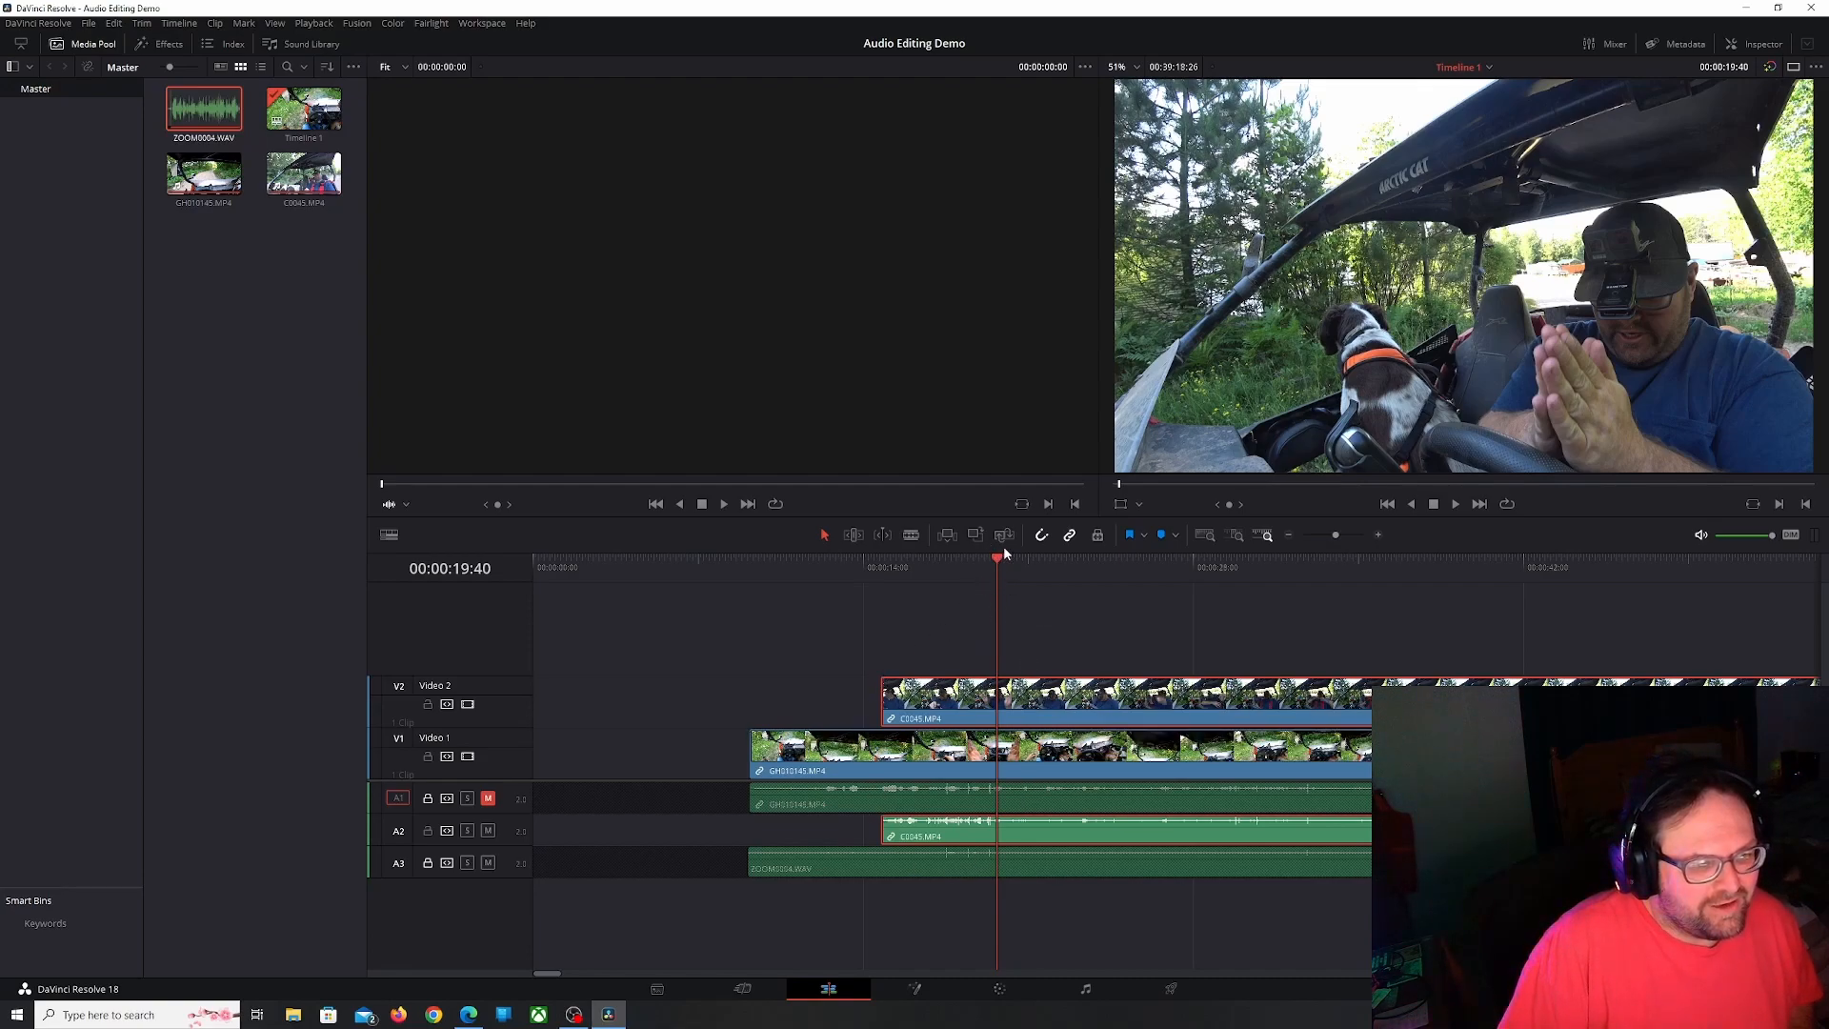
# Unmute audio track A1 and play from 00:00:16:05 through the claps to check the sync
pyautogui.moveTo(996, 560); pyautogui.dragTo(912, 575)
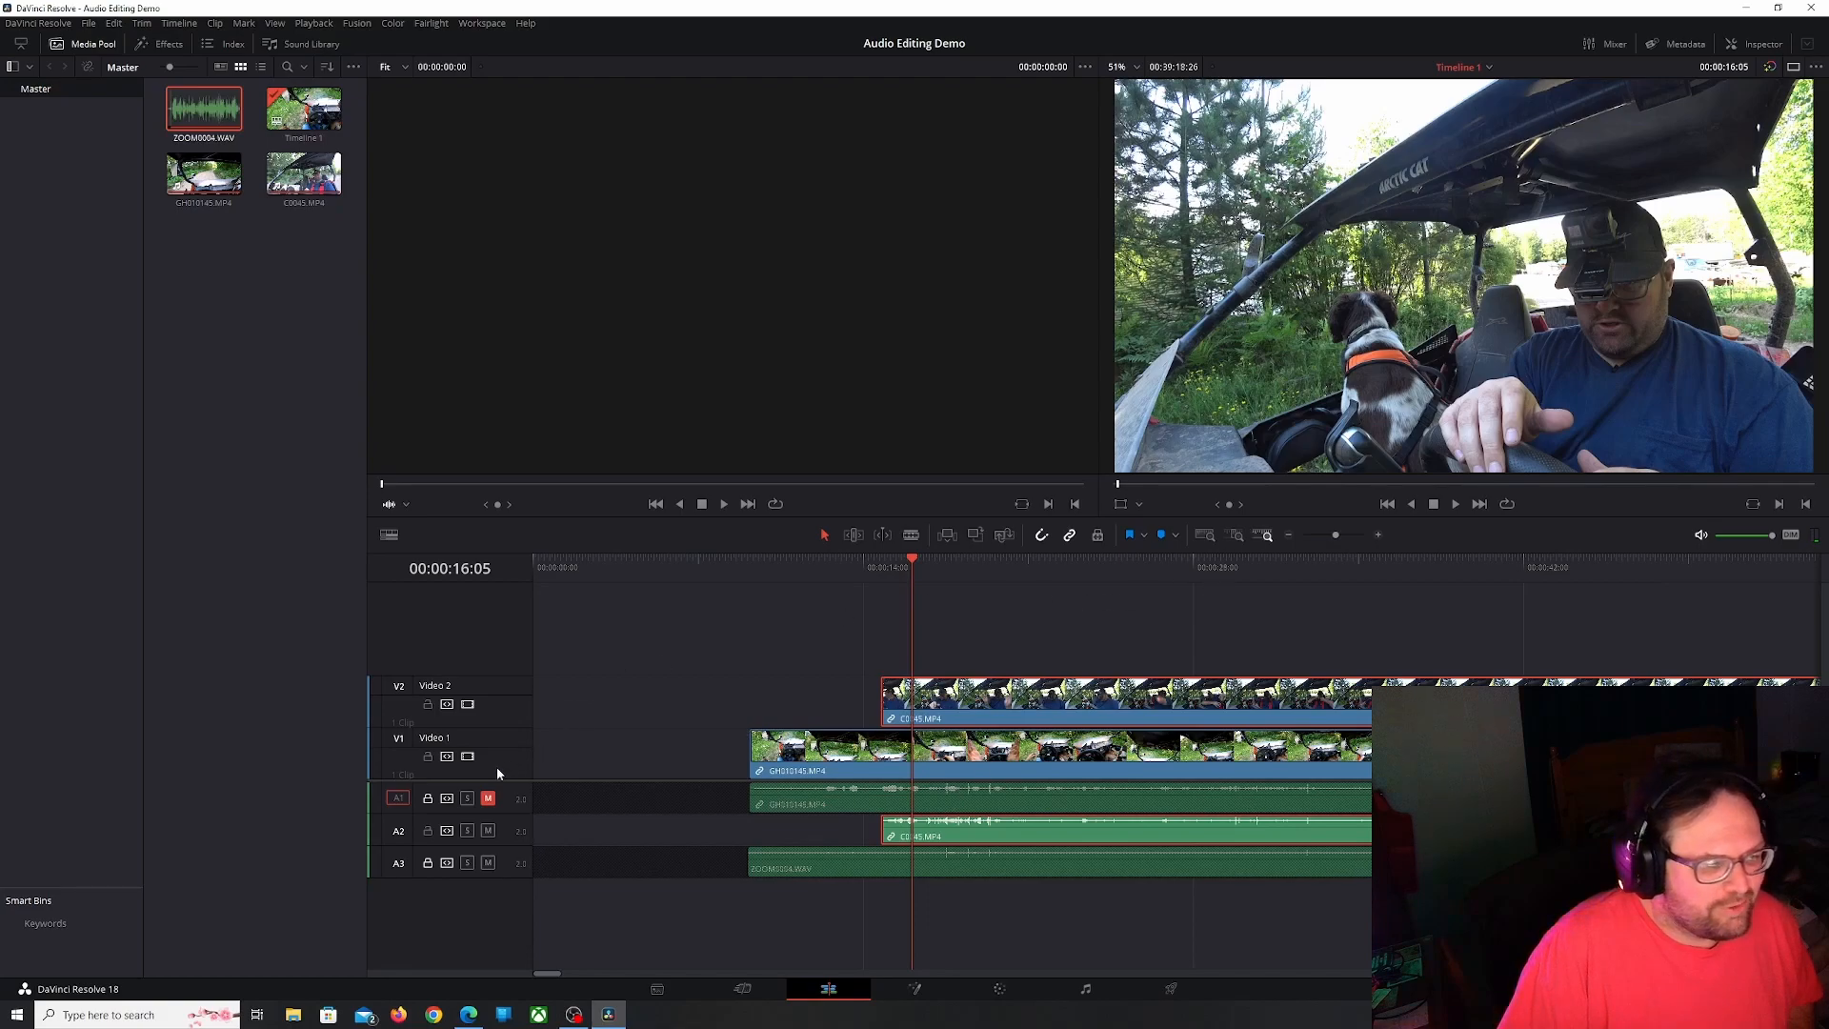
pyautogui.click(488, 799)
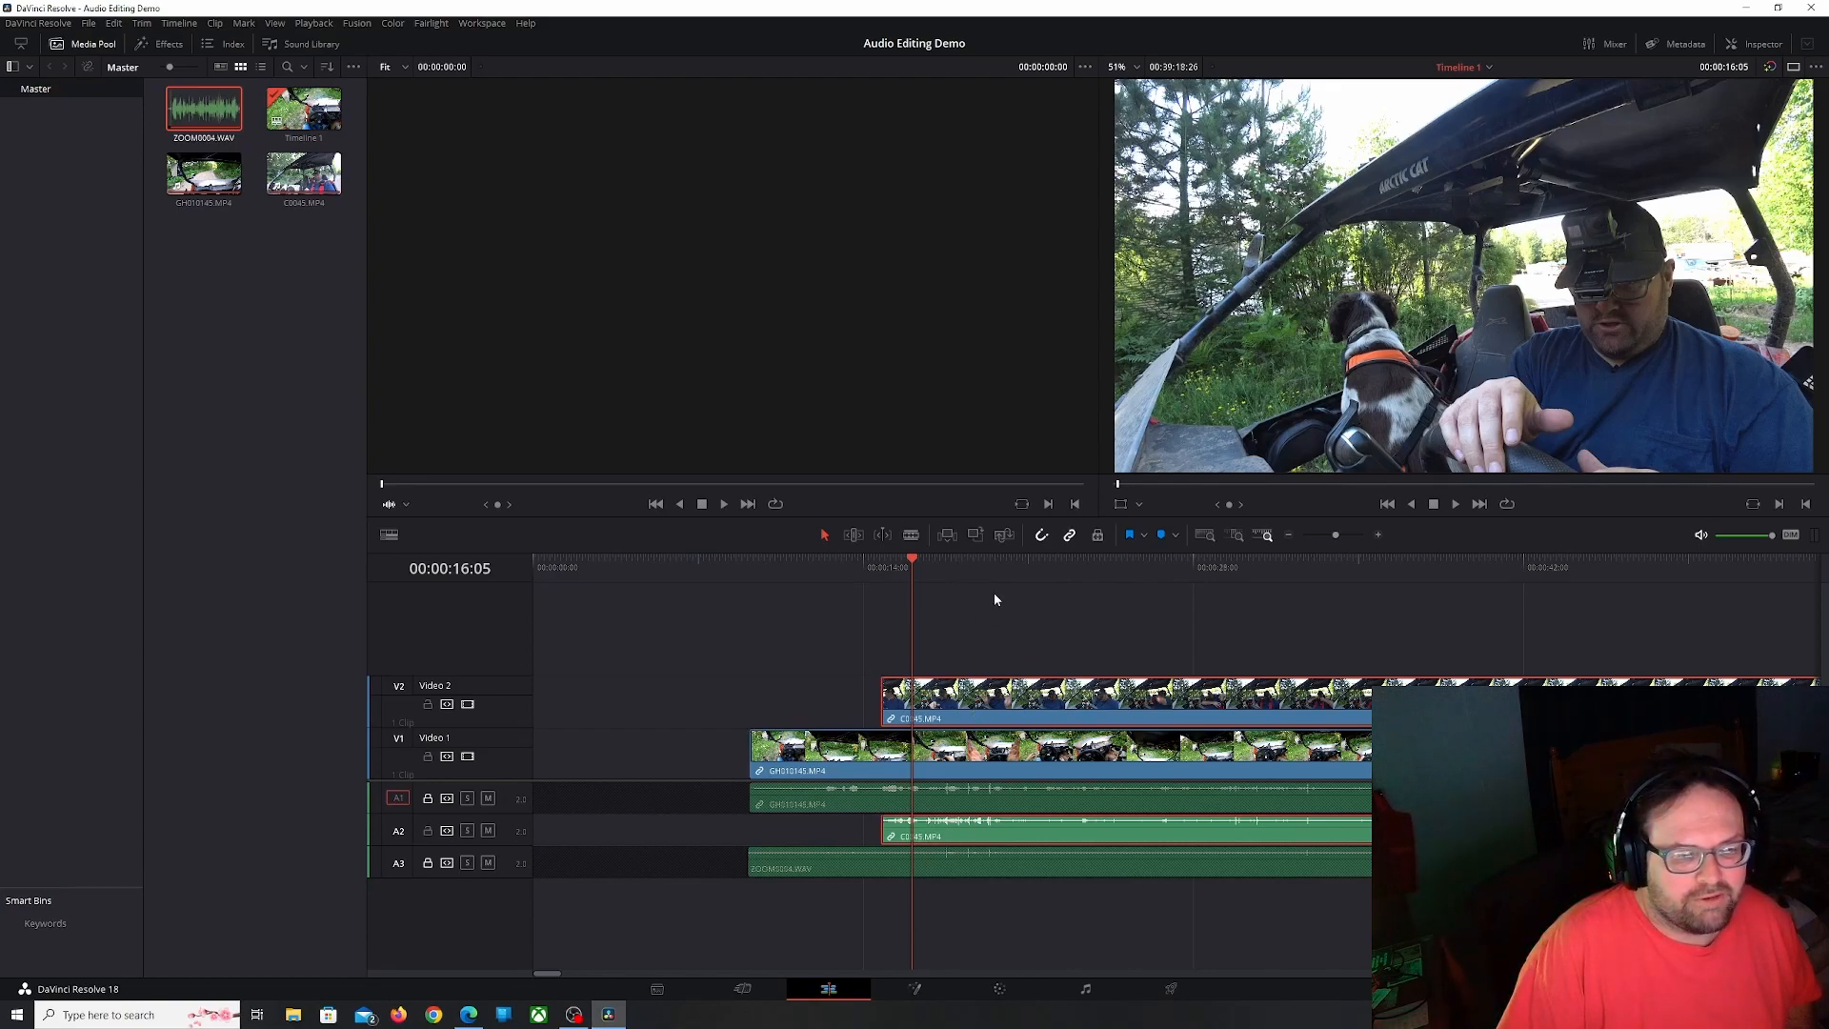
pyautogui.press('space')
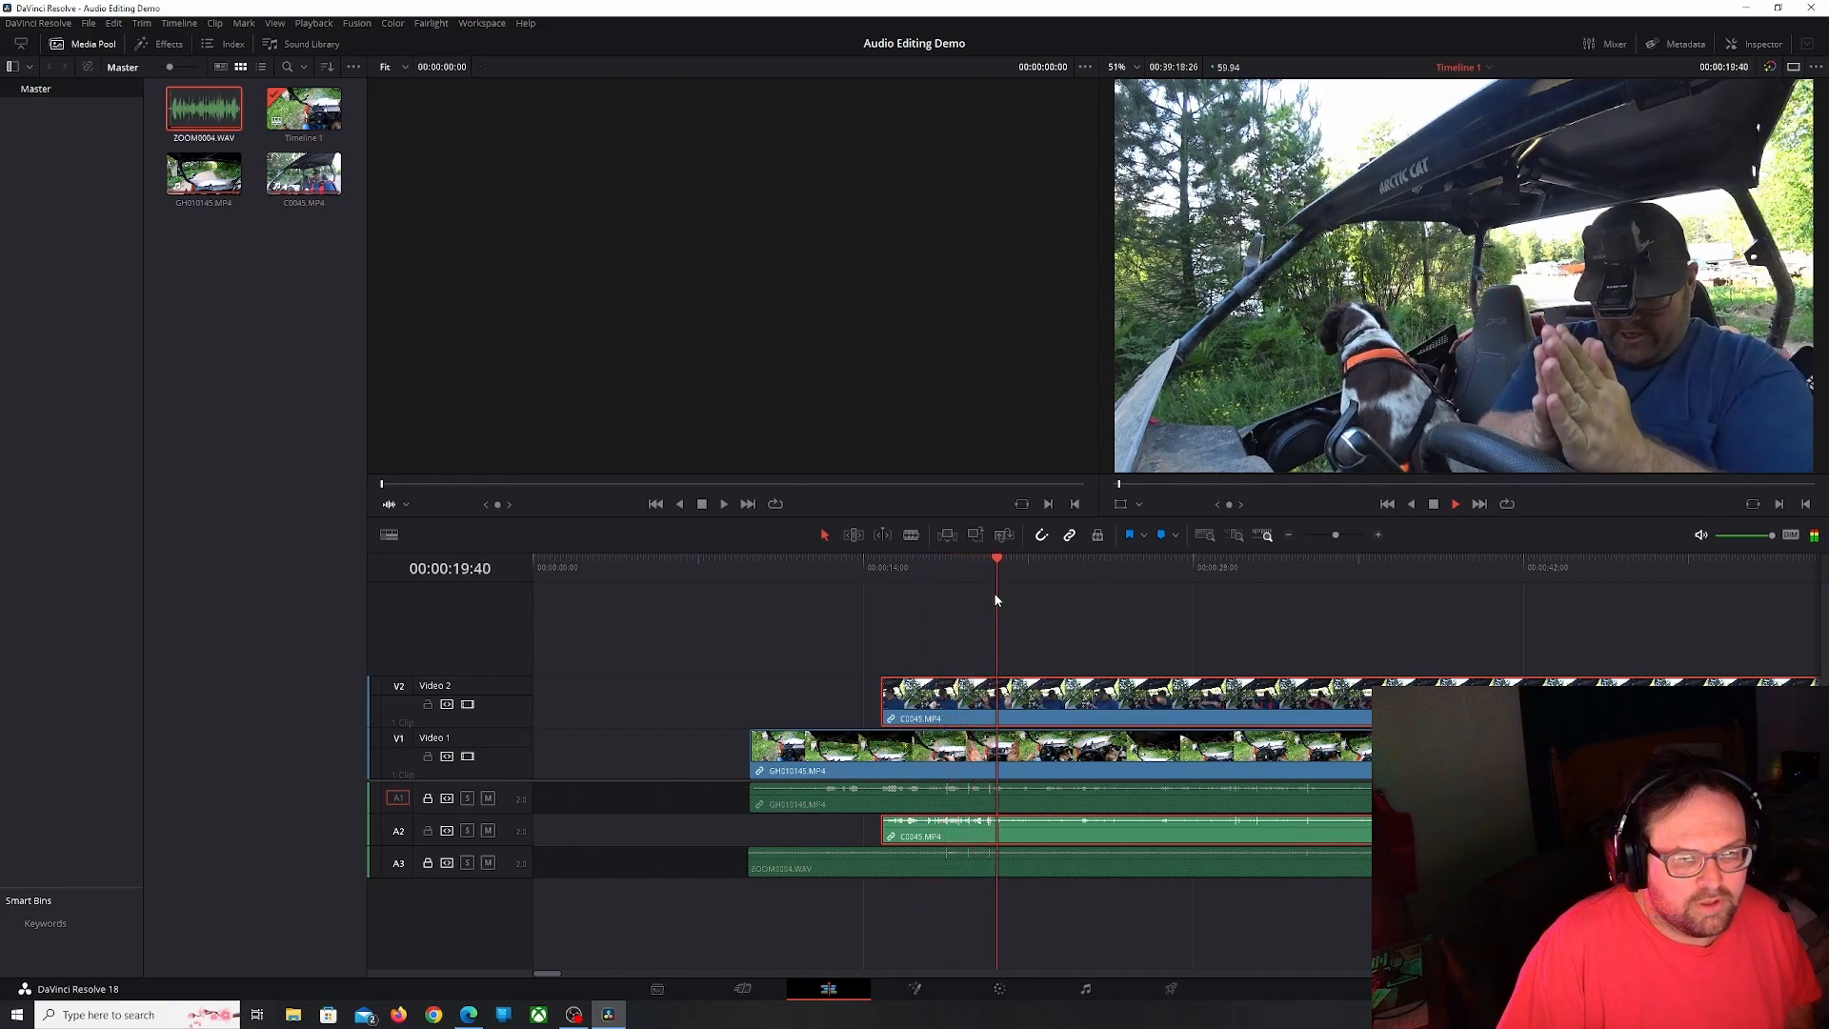
pyautogui.press('space')
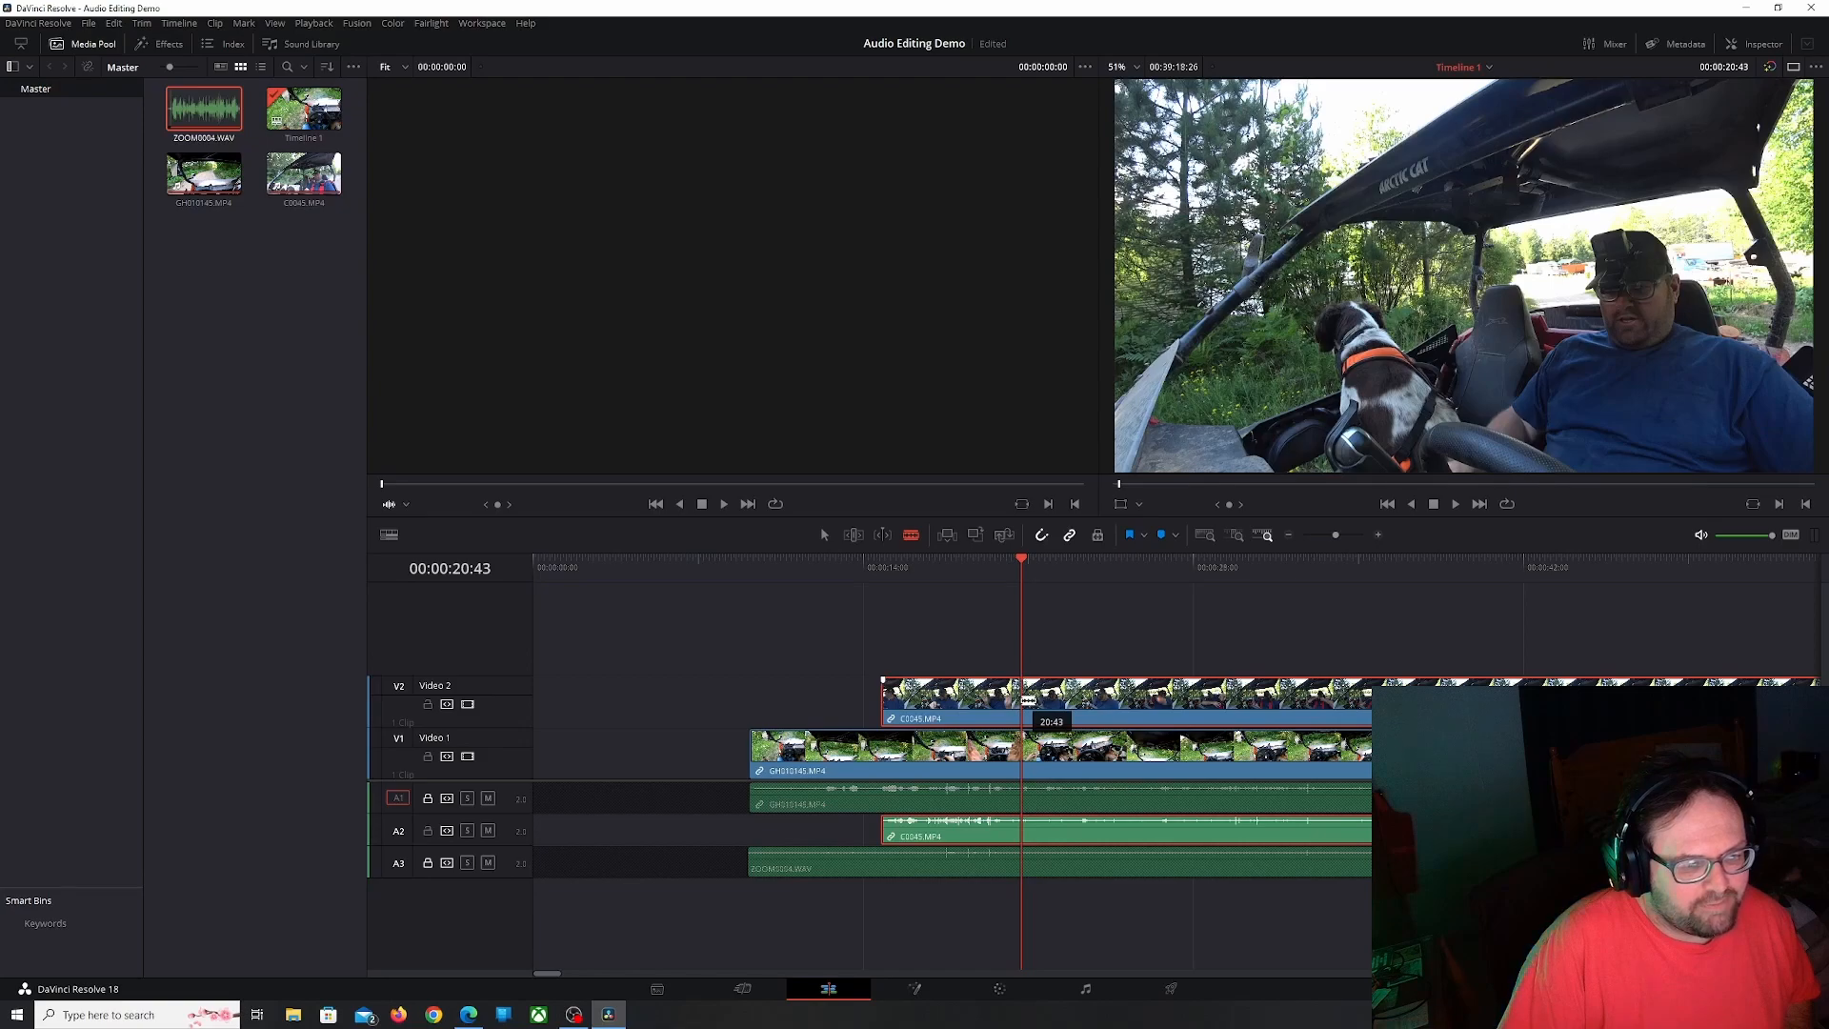
# Split the Video 1 and Video 2 clips at 00:00:20:43 and delete the portions before the cut
pyautogui.click(1028, 701)
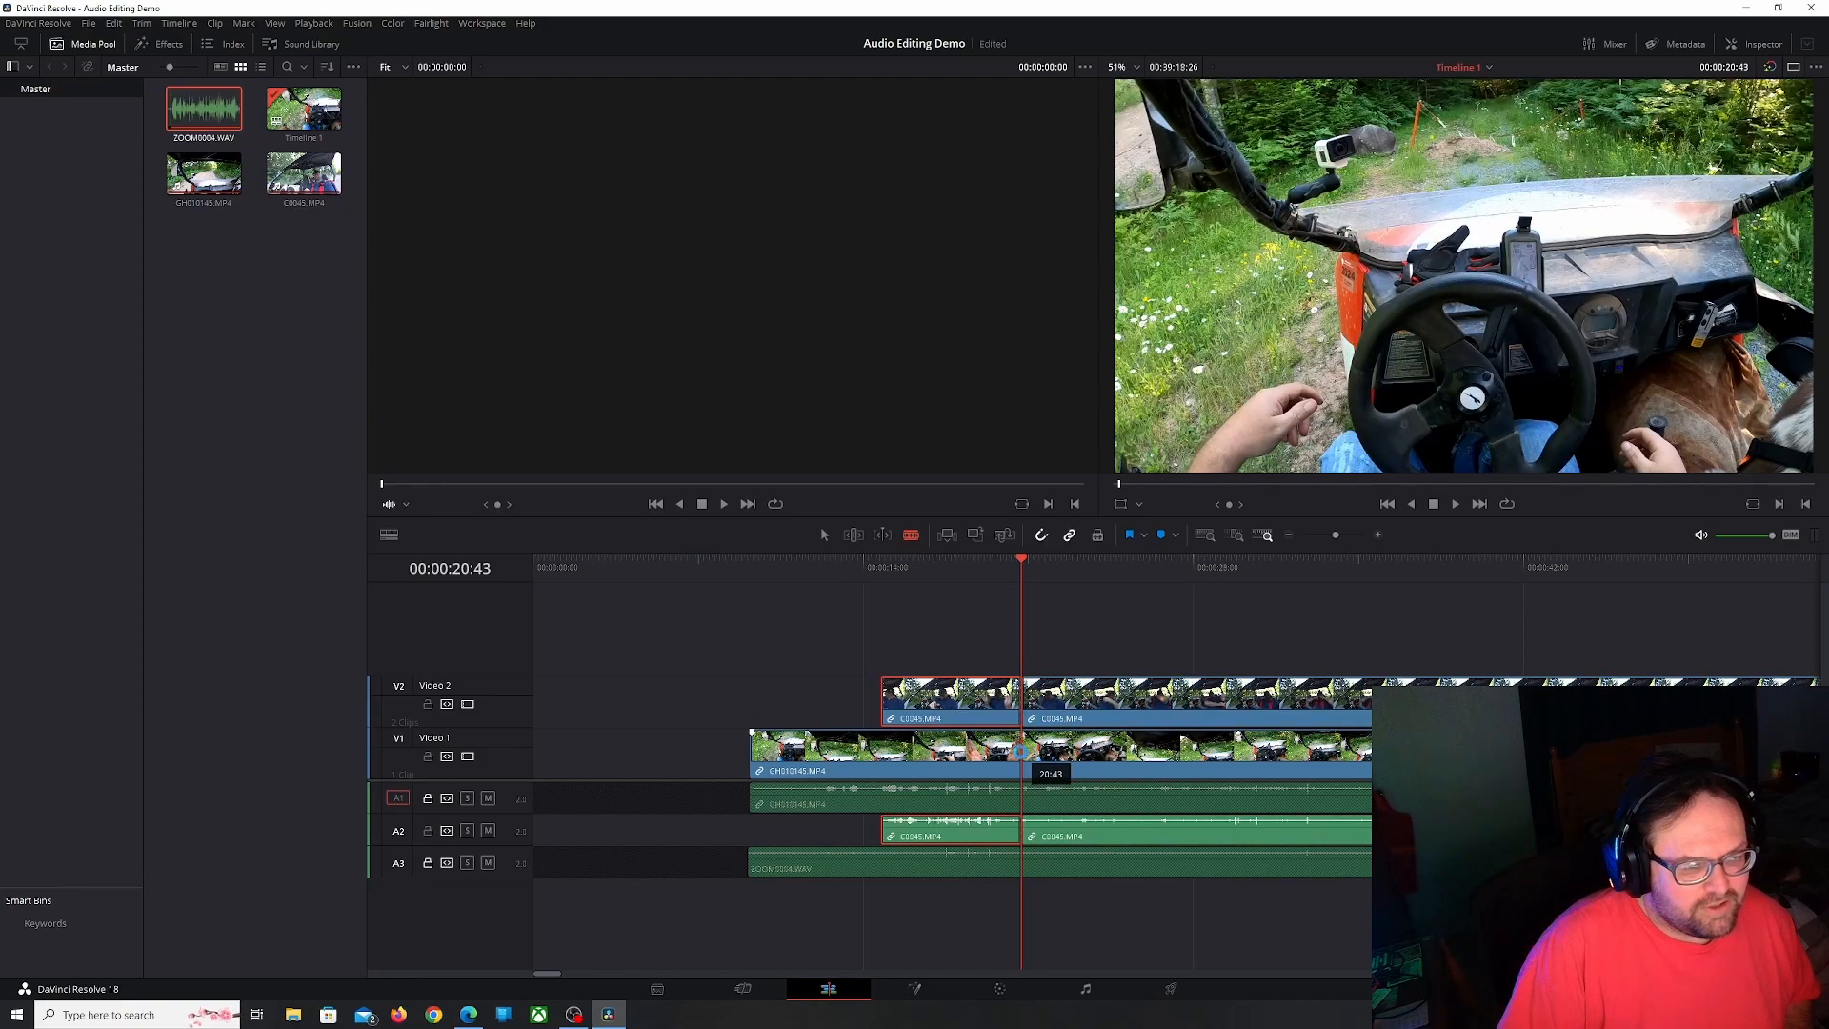
pyautogui.click(1024, 755)
pyautogui.click(1028, 867)
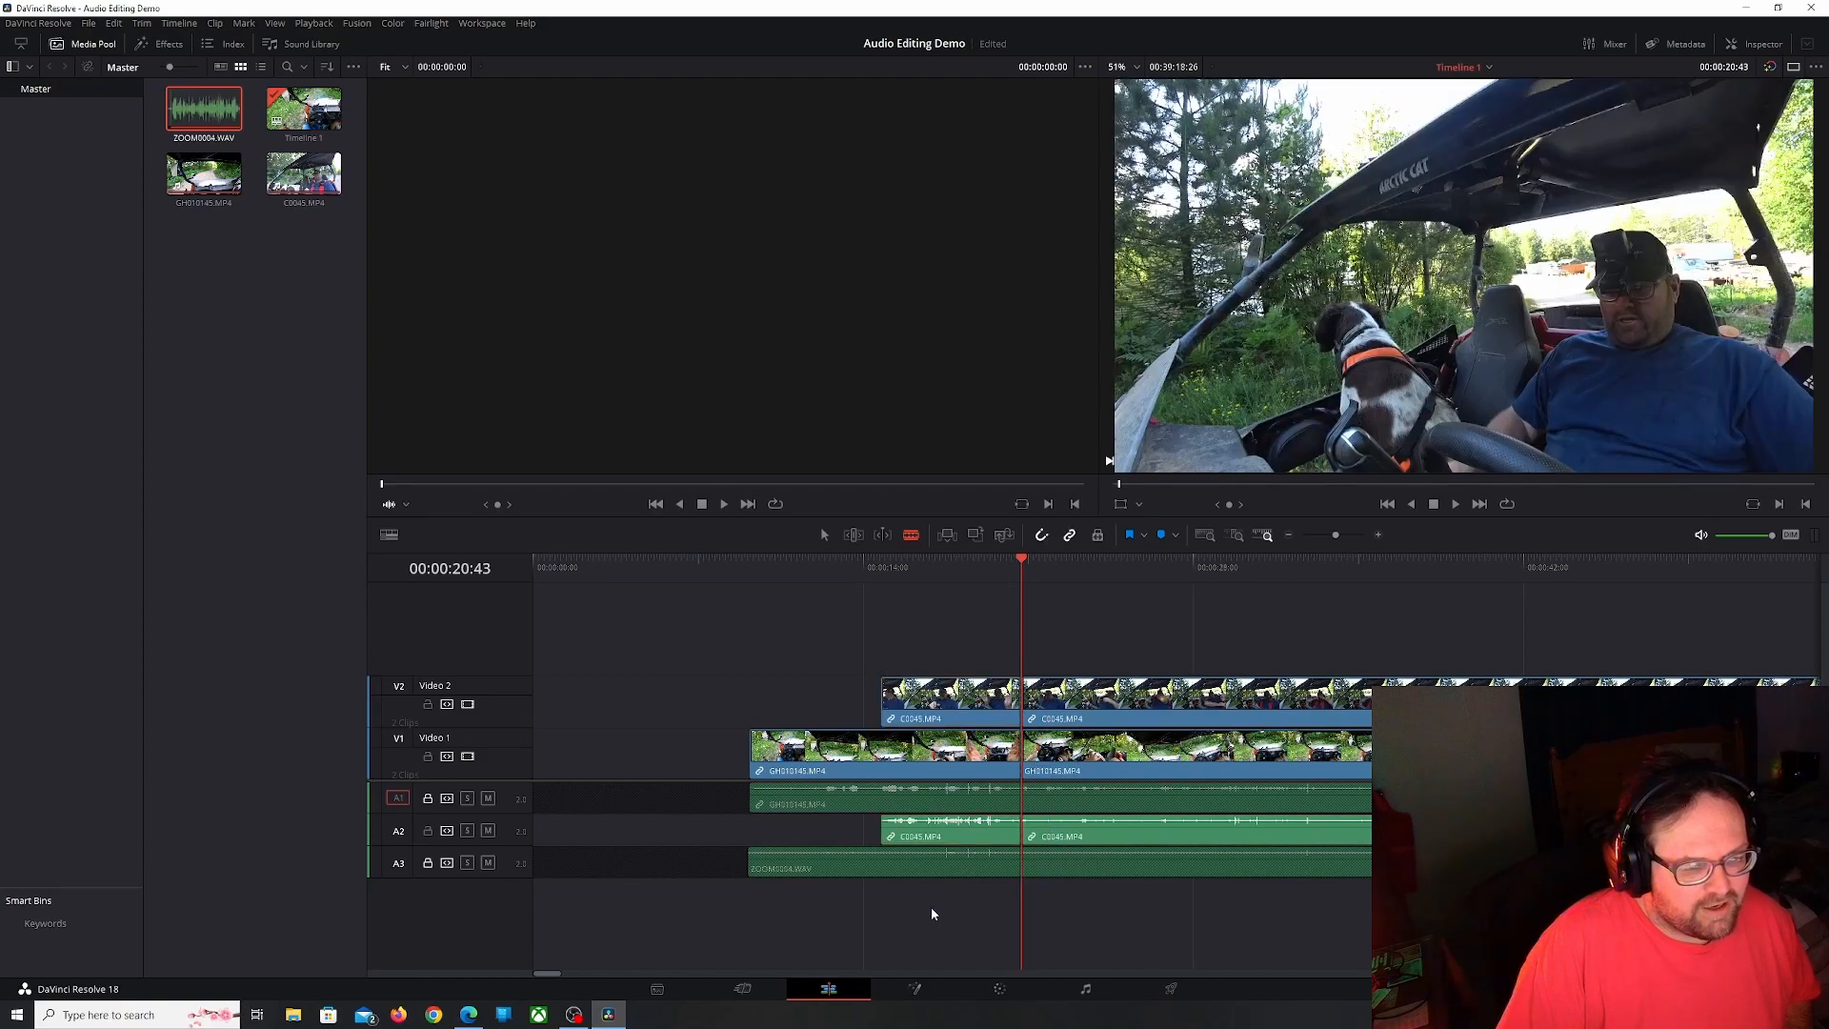
pyautogui.moveTo(914, 901); pyautogui.dragTo(975, 671)
pyautogui.press('BackSpace')
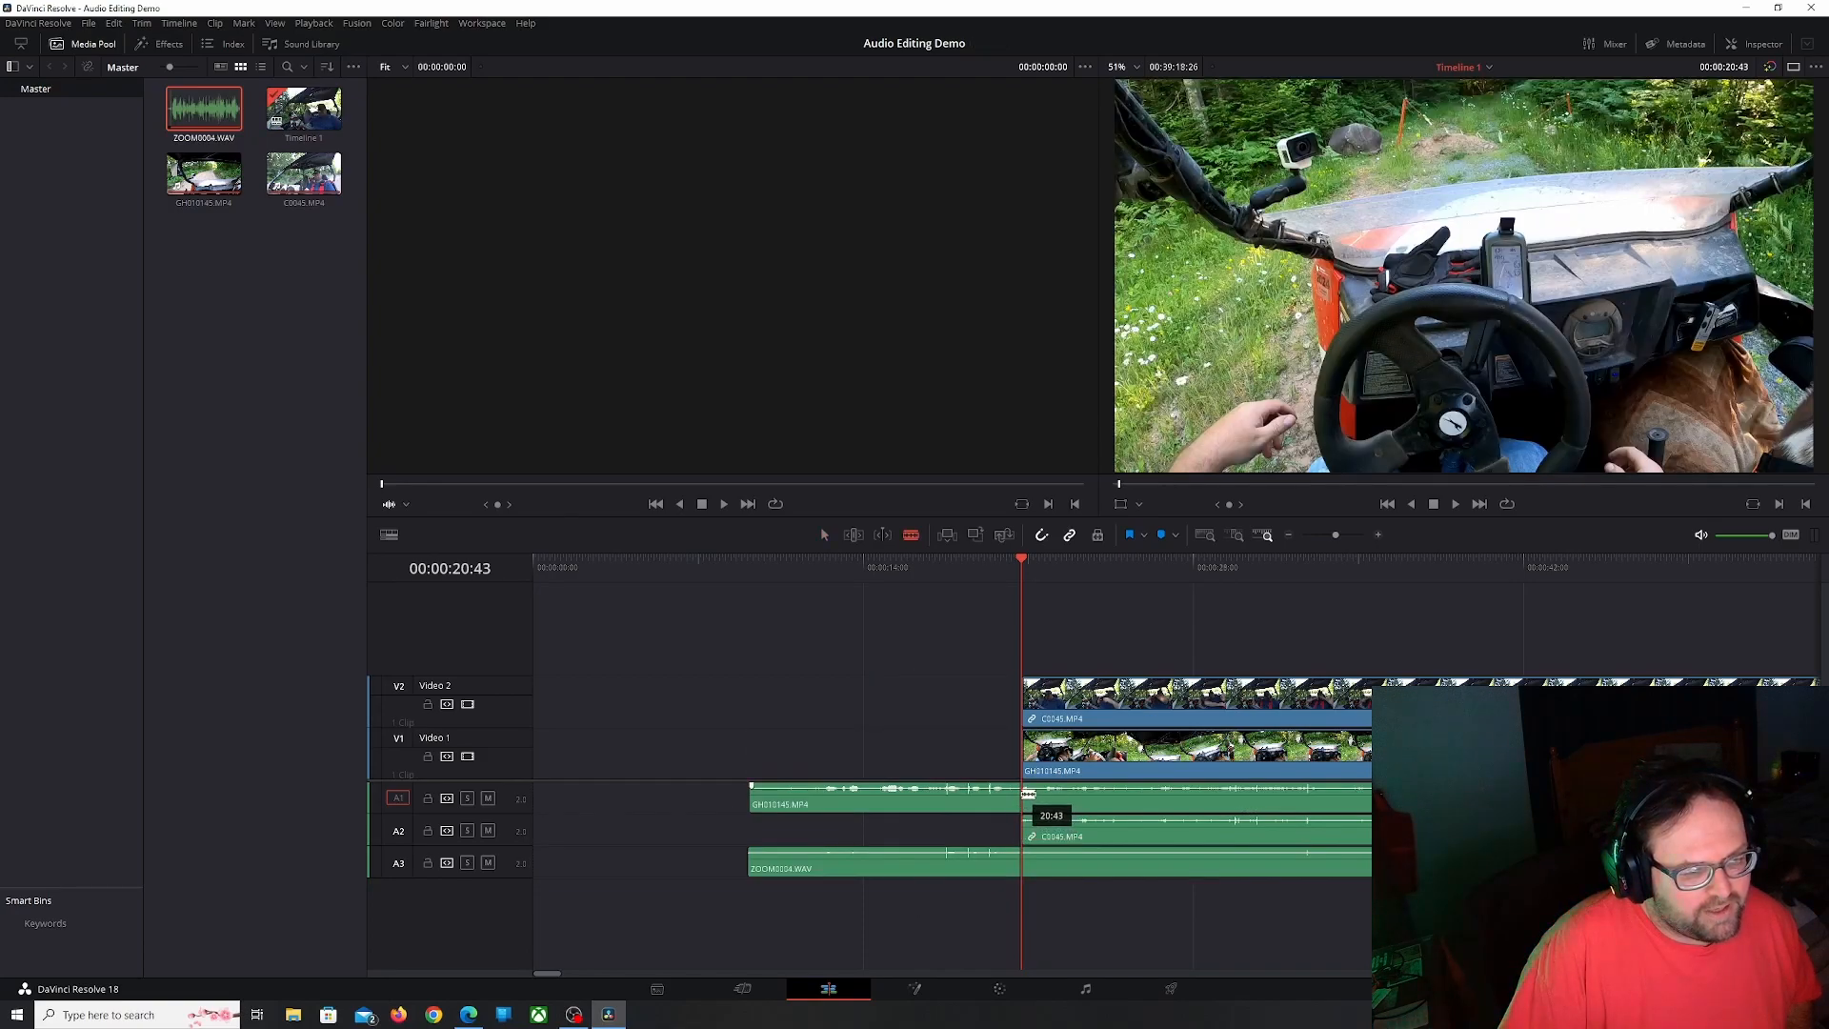
# Split the A1 and A3 audio clips at 00:00:20:43 and delete the portions before the cut
pyautogui.click(1028, 794)
pyautogui.click(1028, 864)
pyautogui.moveTo(870, 901); pyautogui.dragTo(951, 800)
pyautogui.rightClick(949, 799)
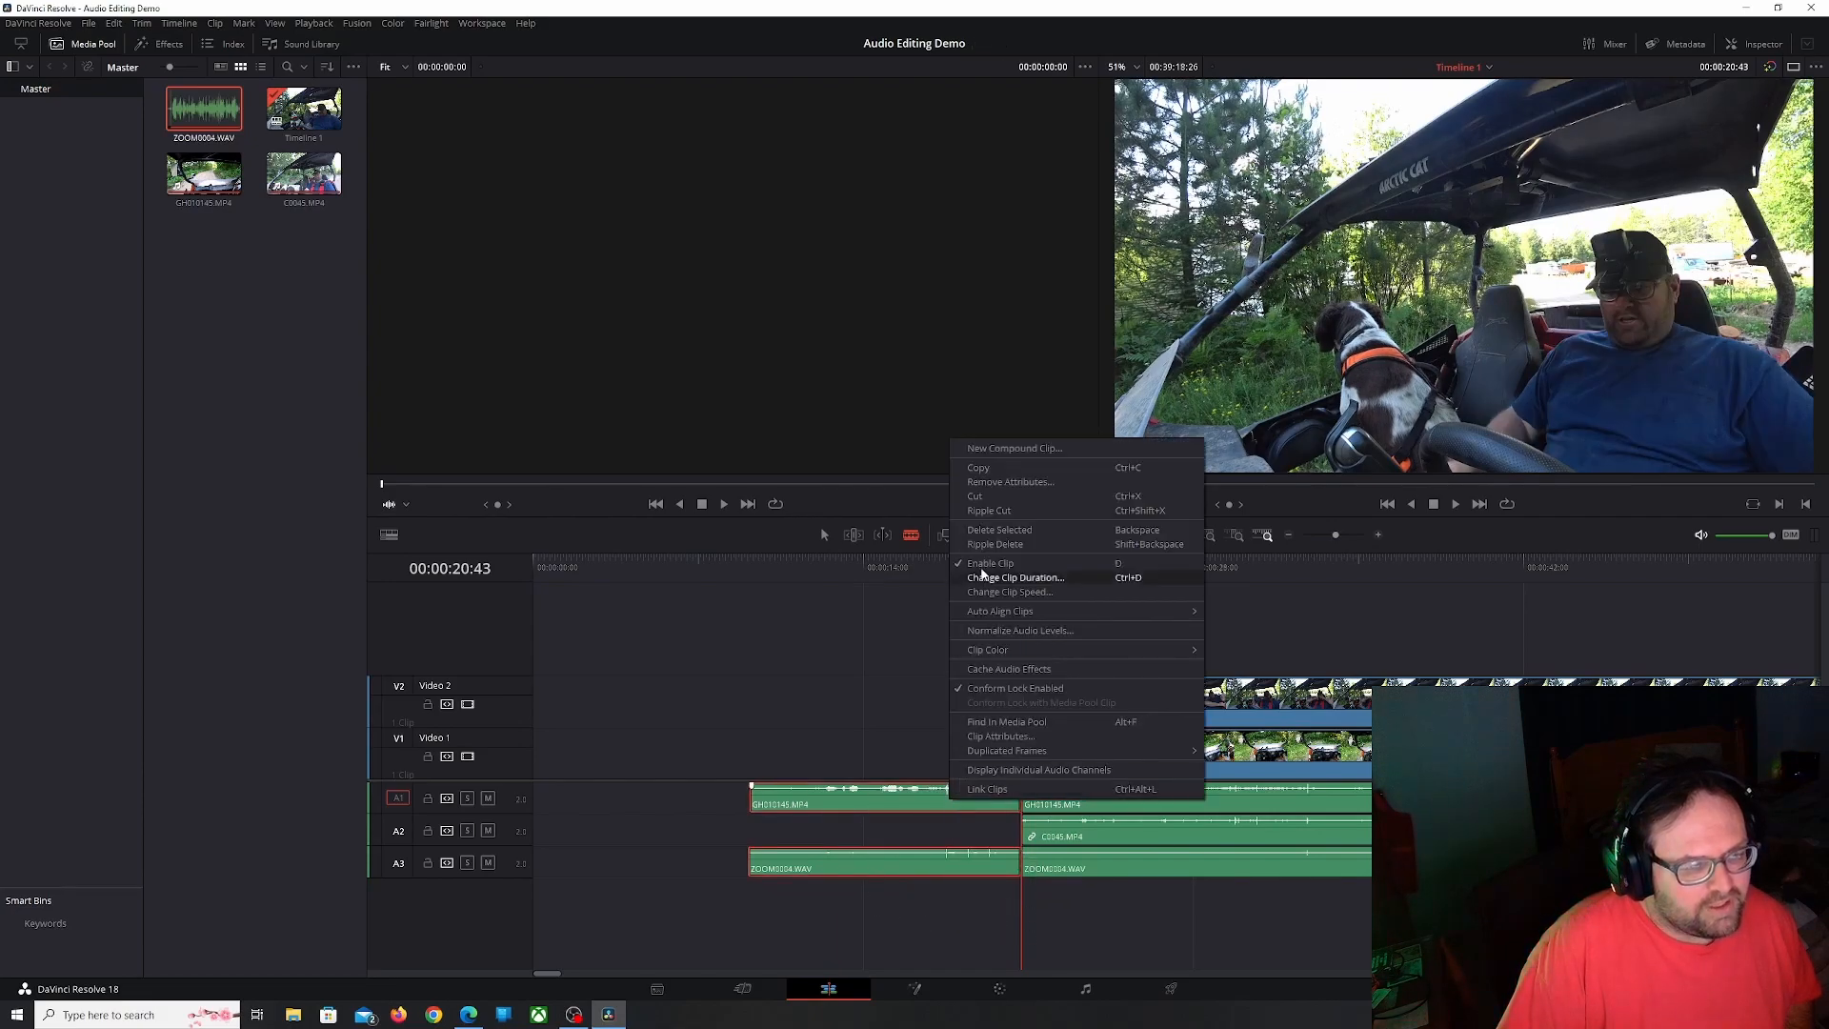
pyautogui.click(991, 523)
# Select all remaining clips, play the trimmed footage, and move the clips together to the start of the timeline
pyautogui.press('a')
pyautogui.moveTo(1203, 642); pyautogui.dragTo(1315, 924)
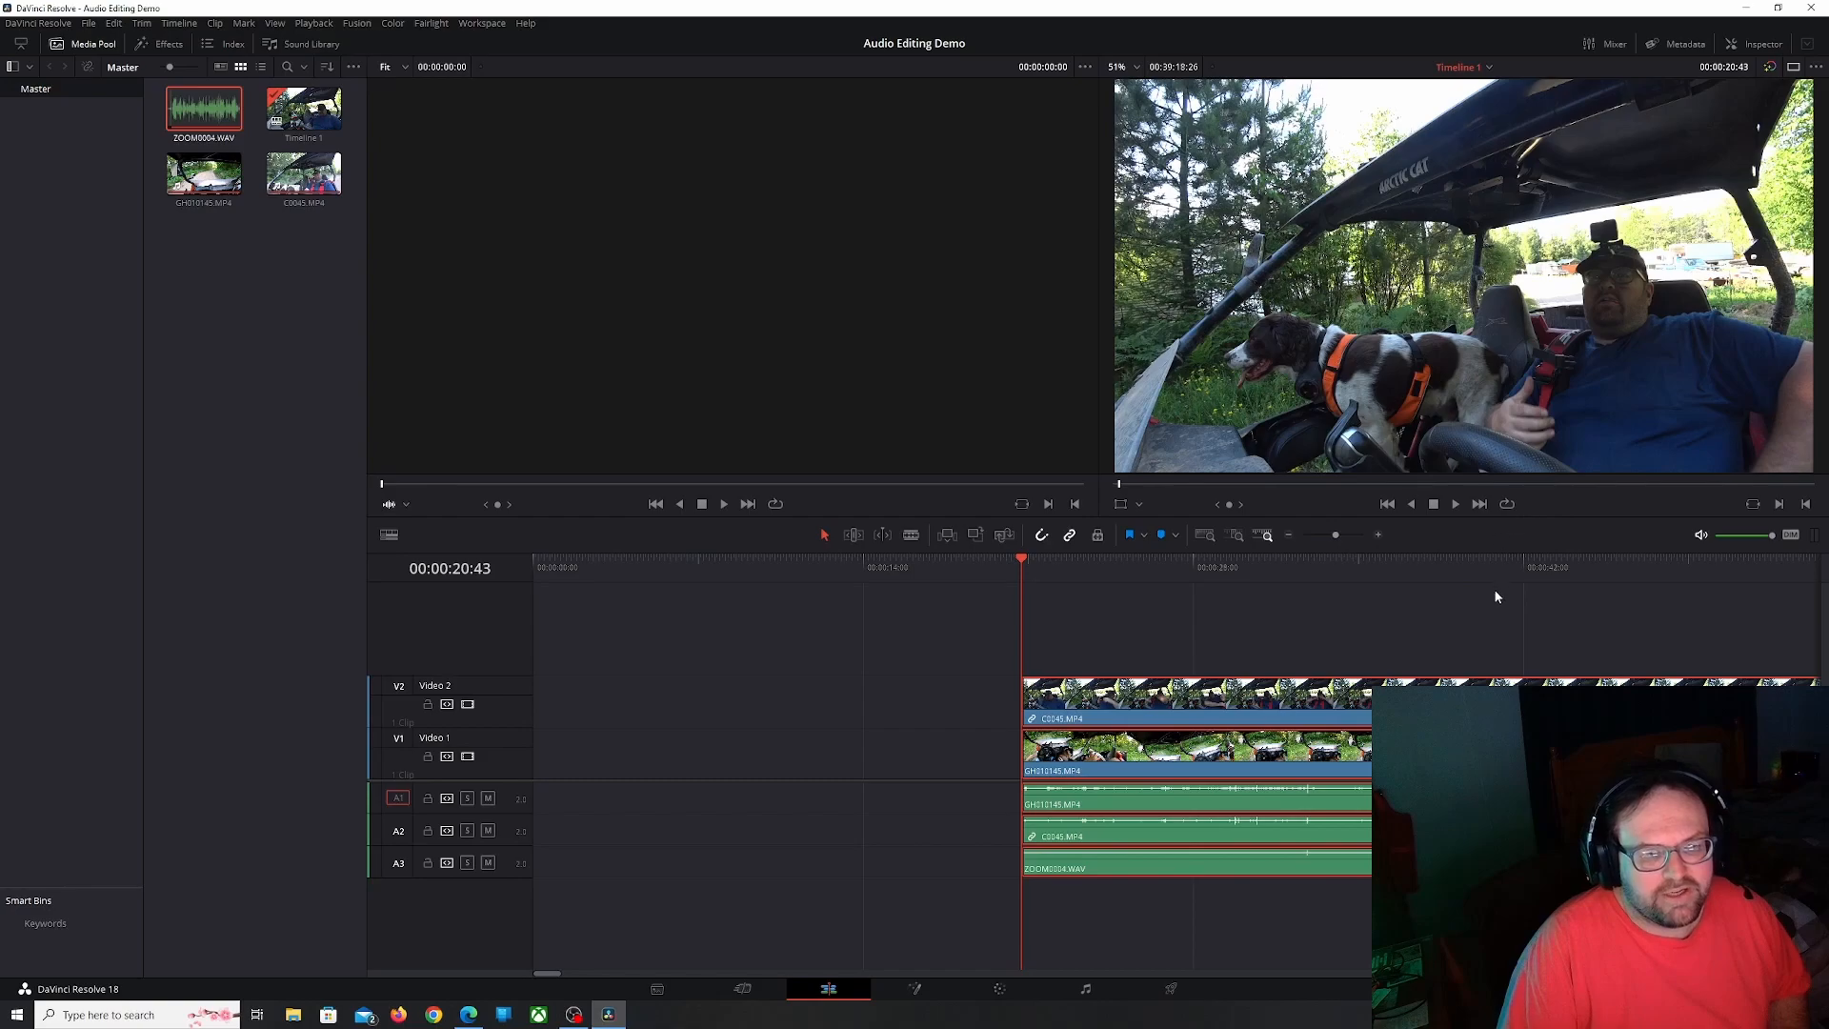
pyautogui.press('space')
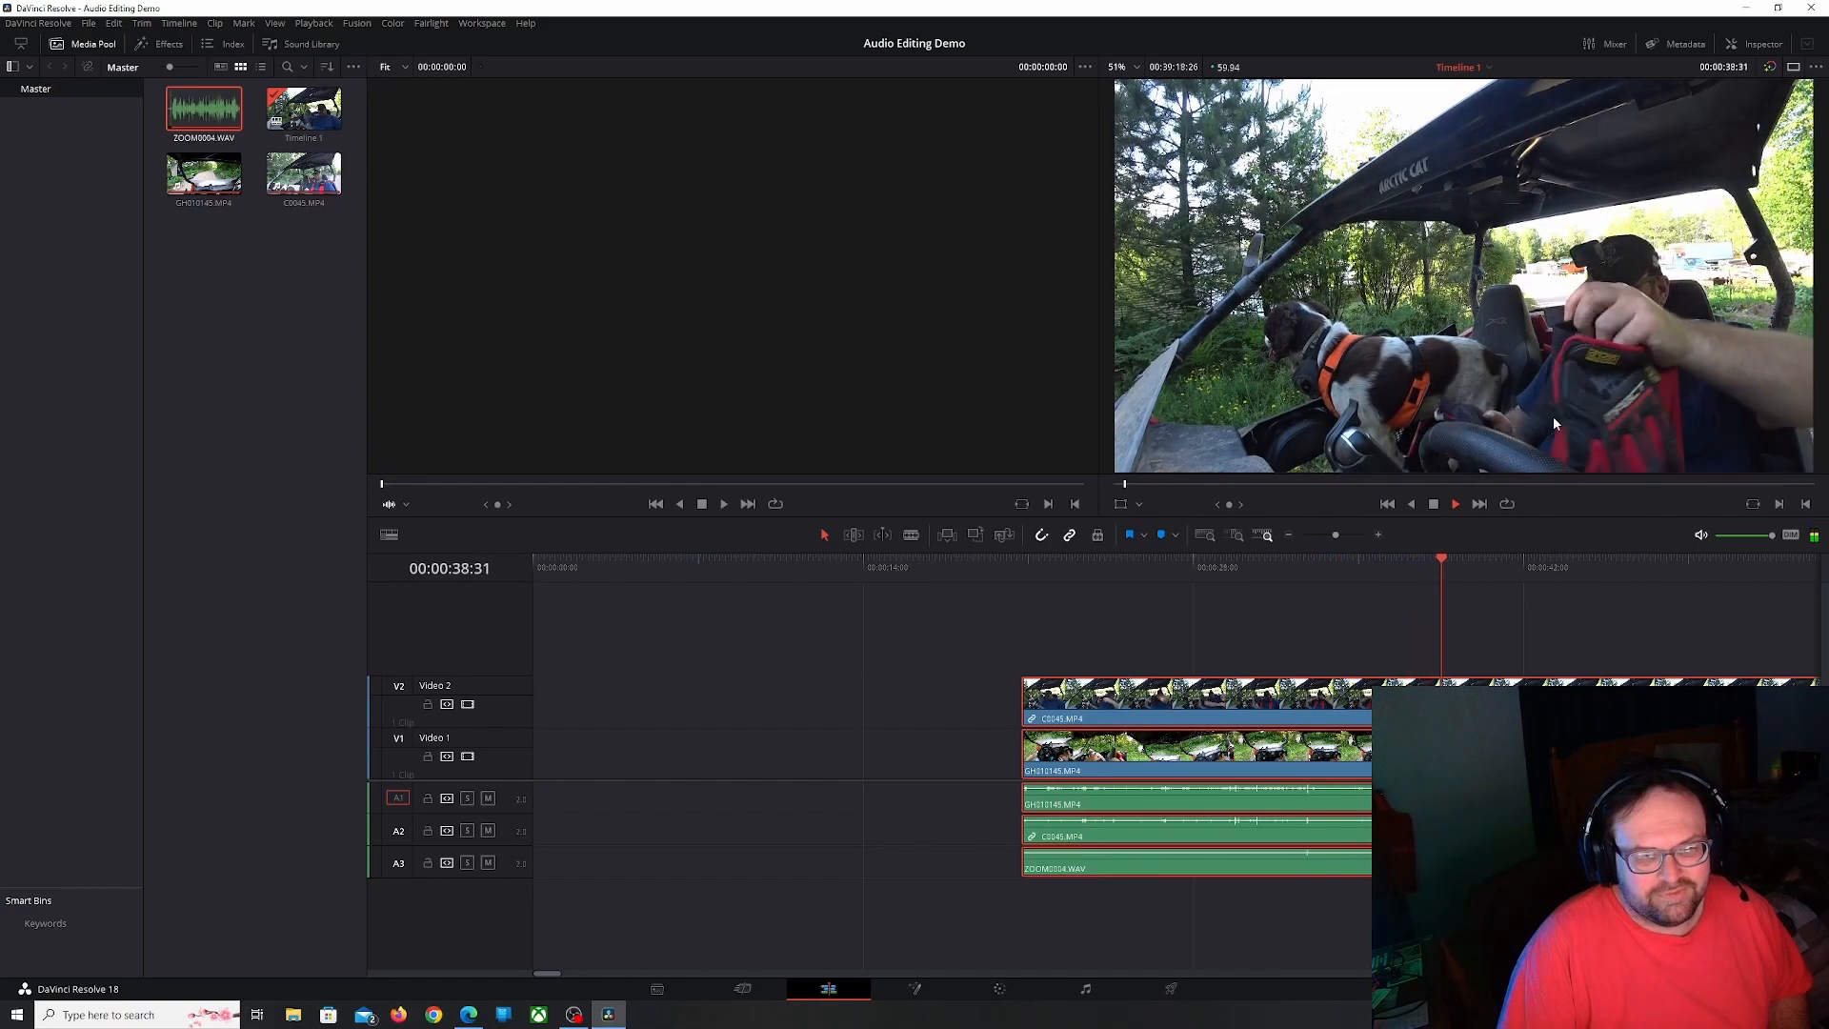
pyautogui.press('space')
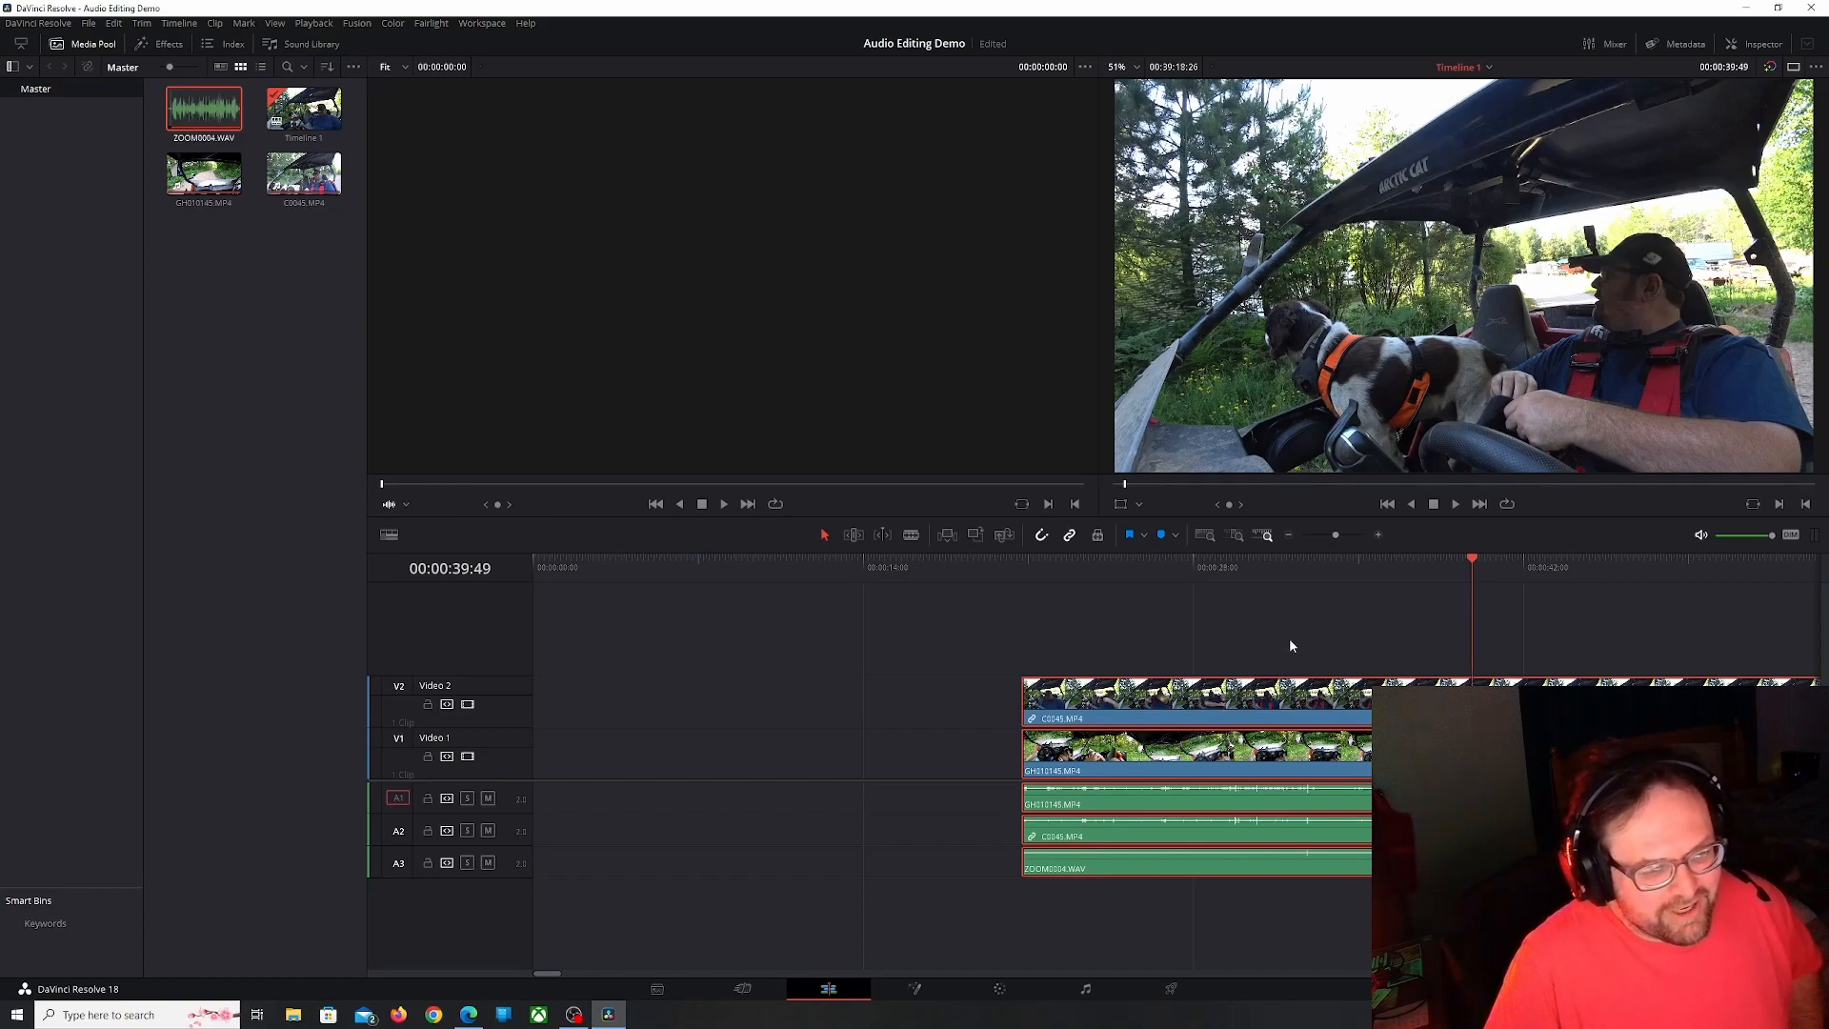
pyautogui.moveTo(1301, 710); pyautogui.dragTo(760, 748)
# Show the full length of the Video 1 clip and move the playhead to 00:02:20:19
pyautogui.scroll(-5, 1257, 743)
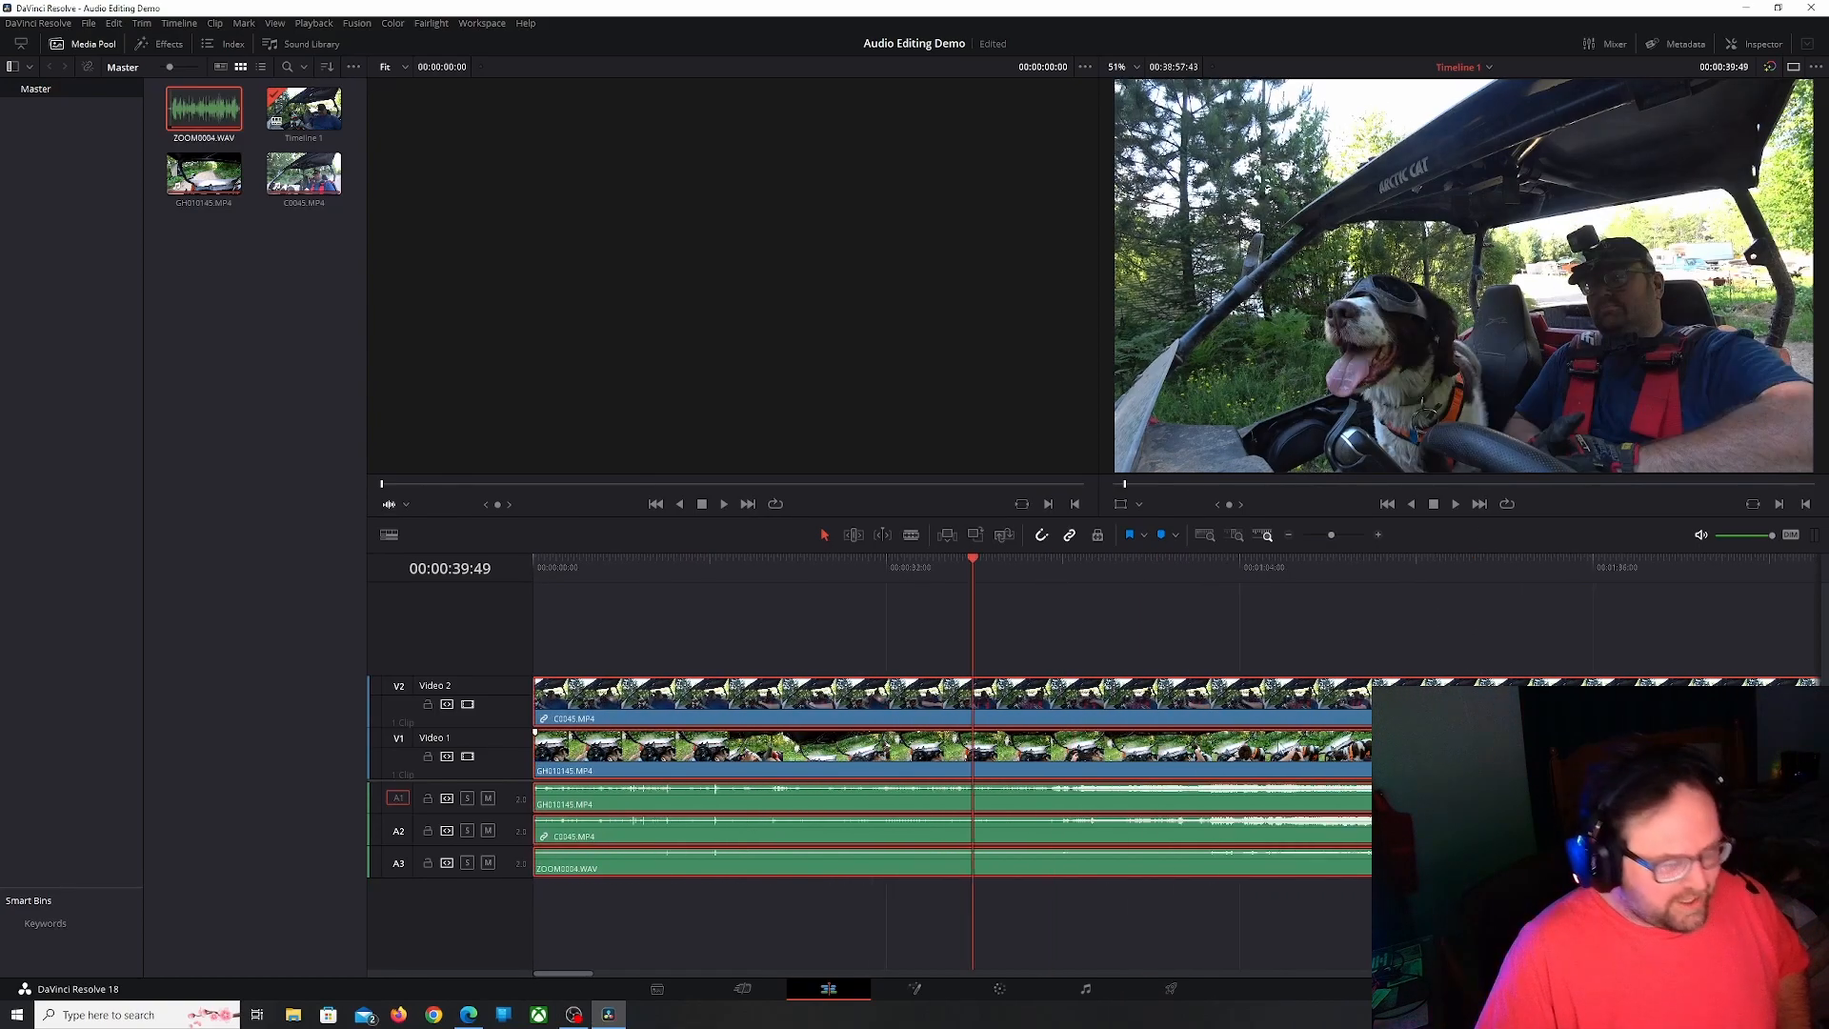
pyautogui.scroll(-2, 1254, 738)
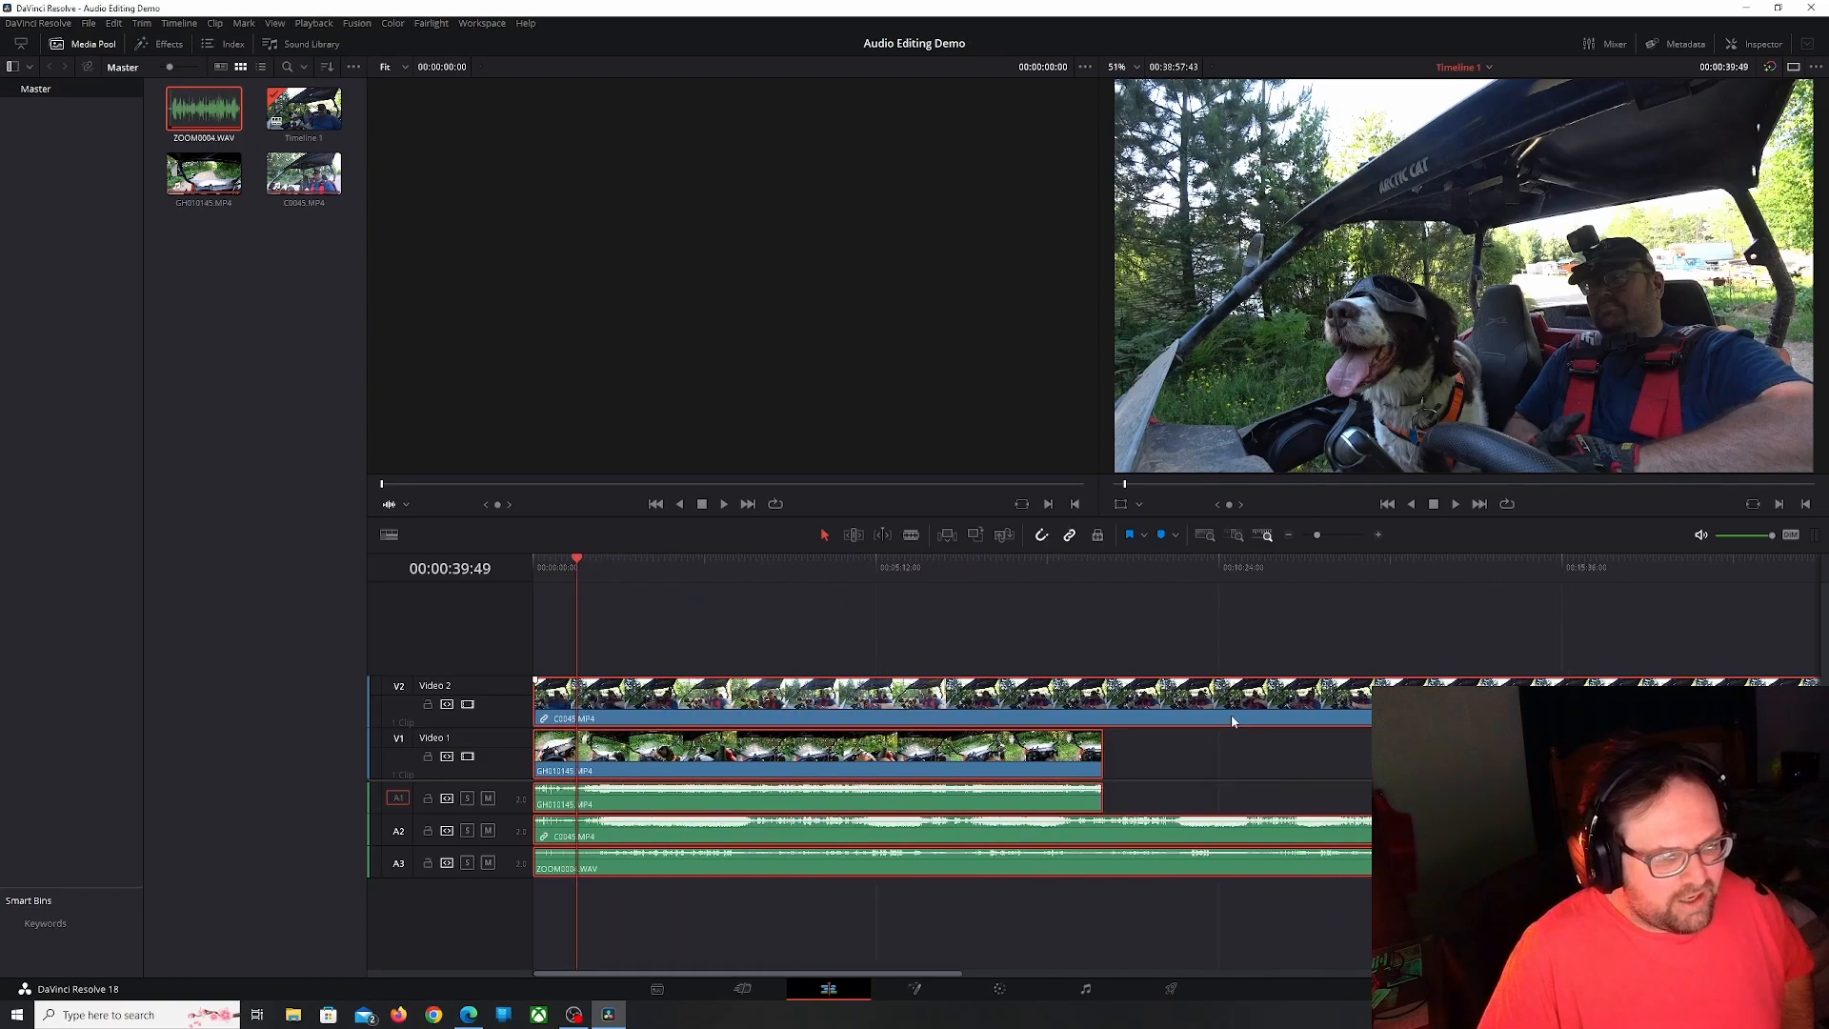
pyautogui.click(686, 577)
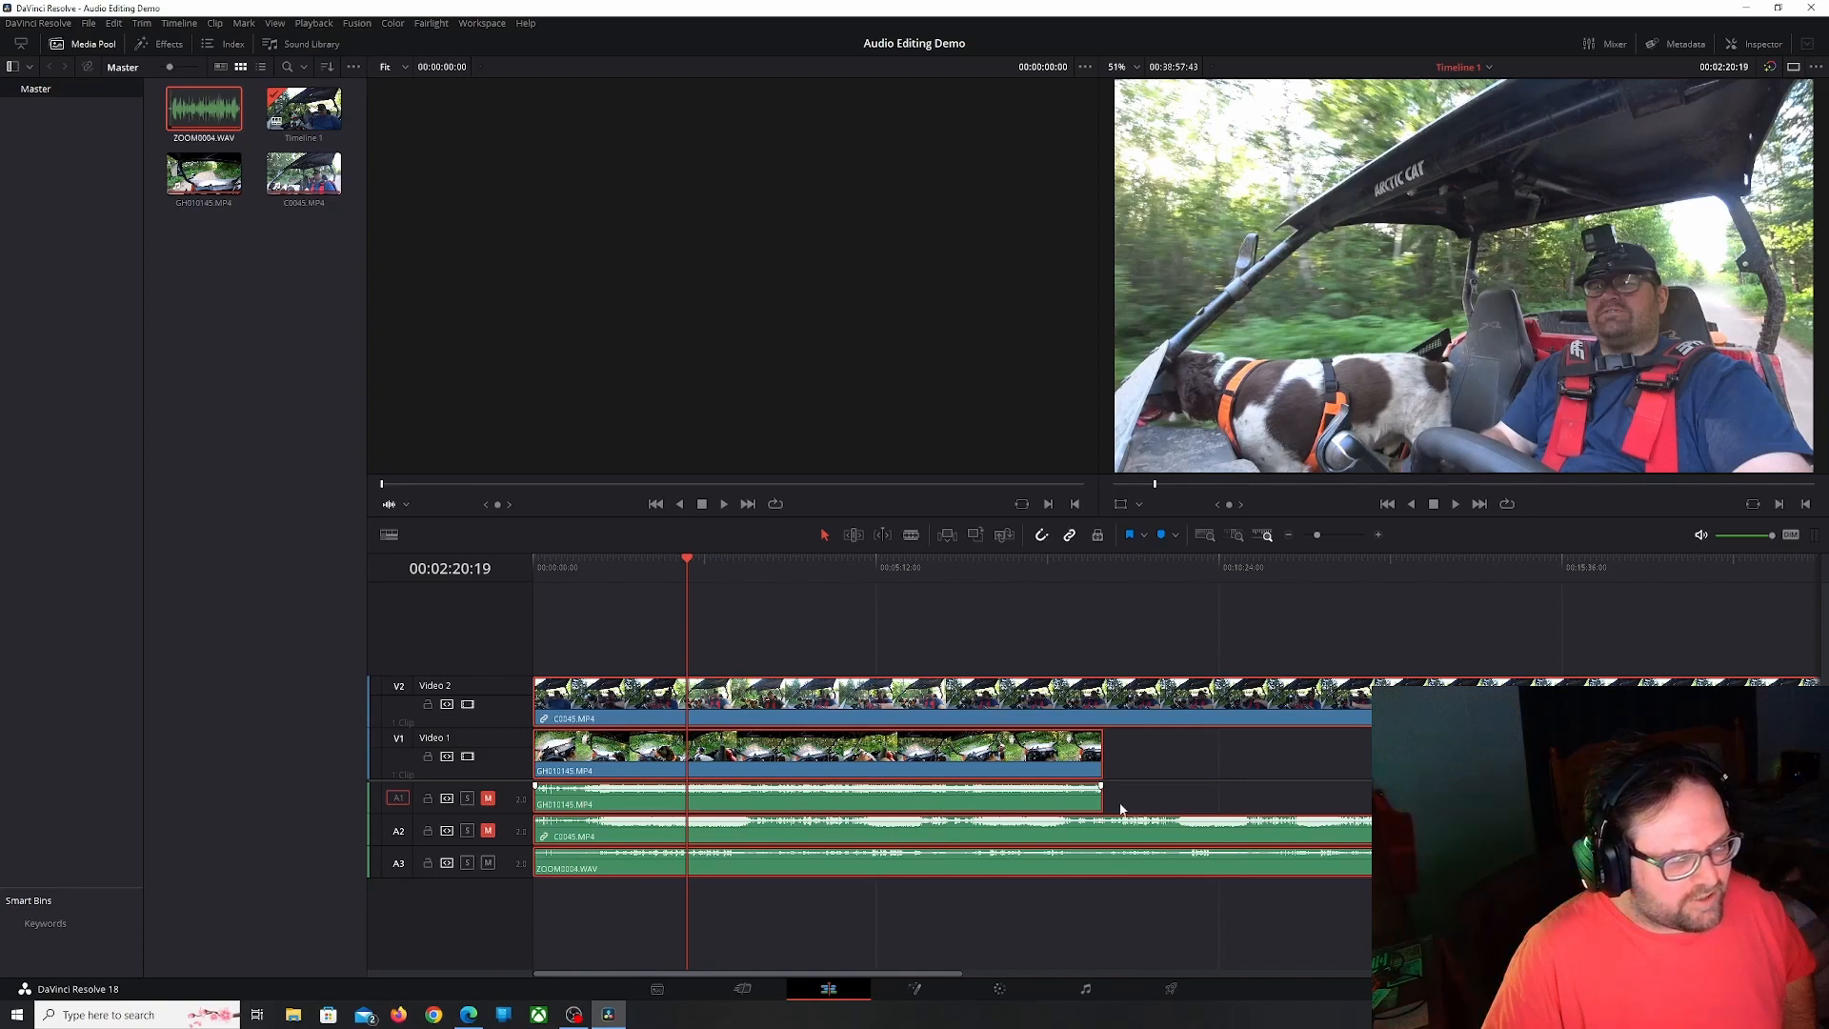
# Turn off linked selection and delete only the two camera audio clips on tracks A1 and A2
pyautogui.click(1094, 615)
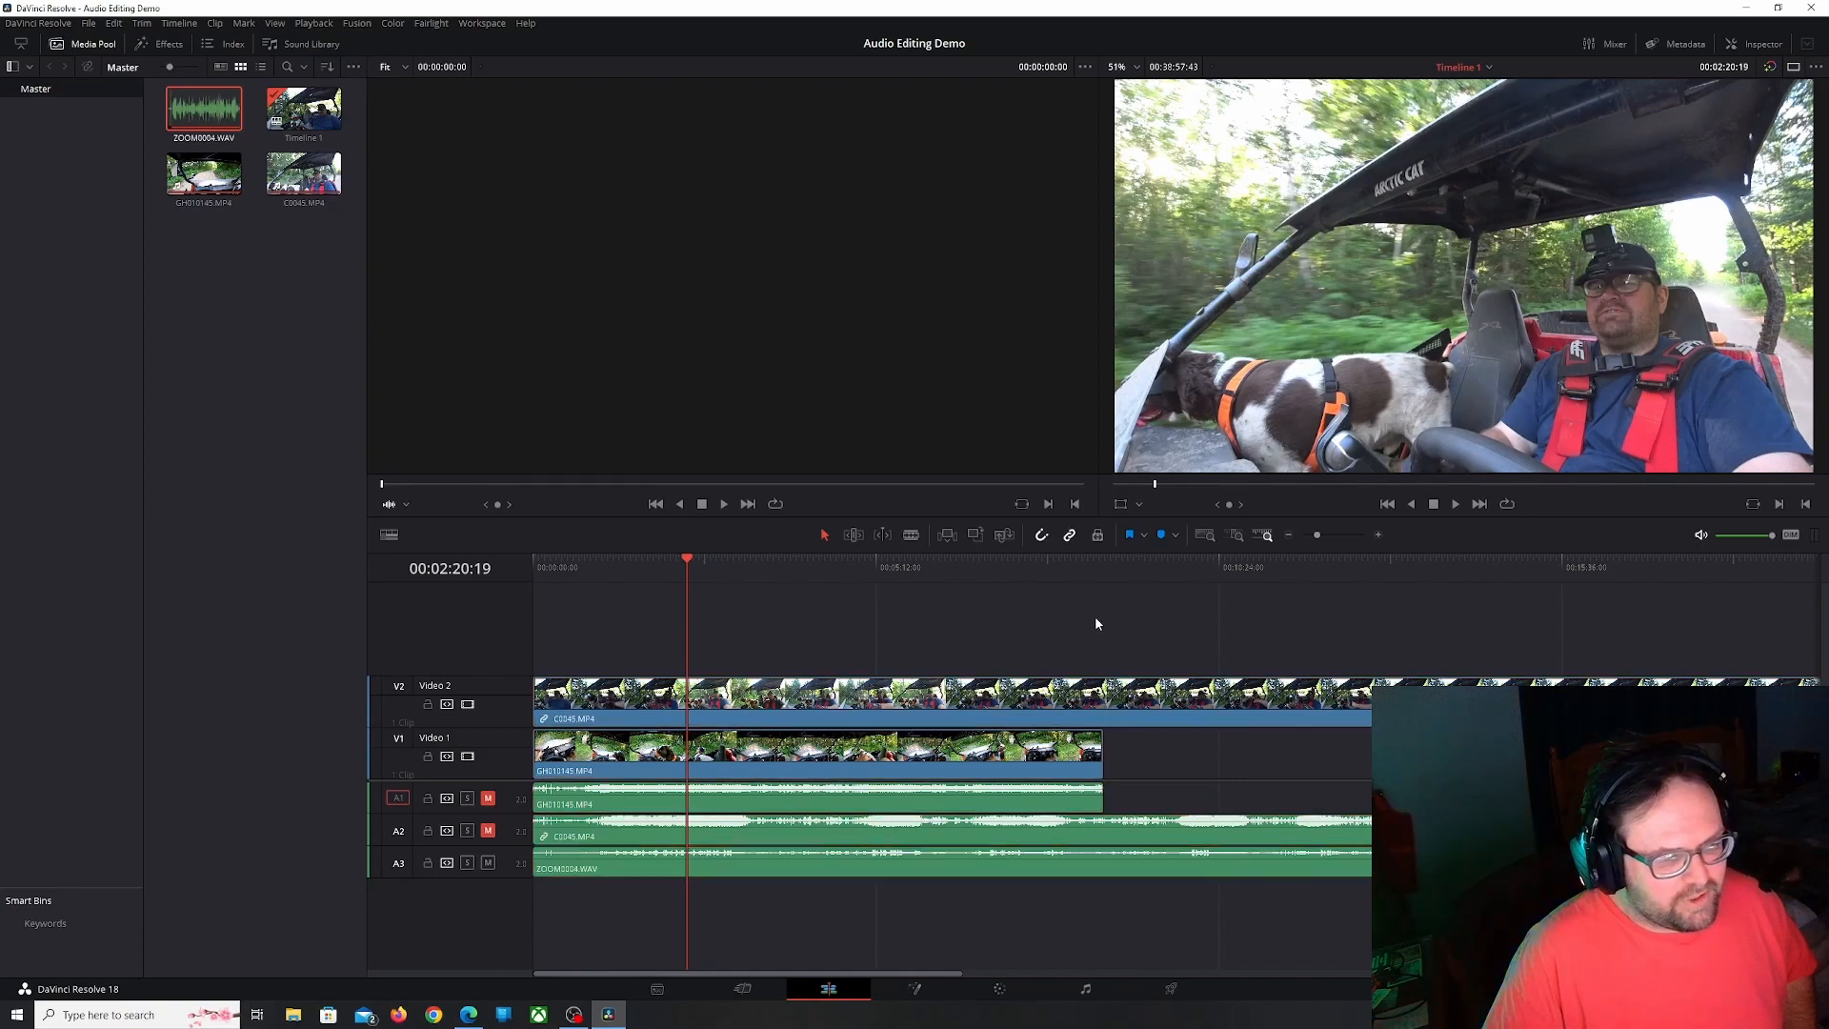
pyautogui.click(1005, 809)
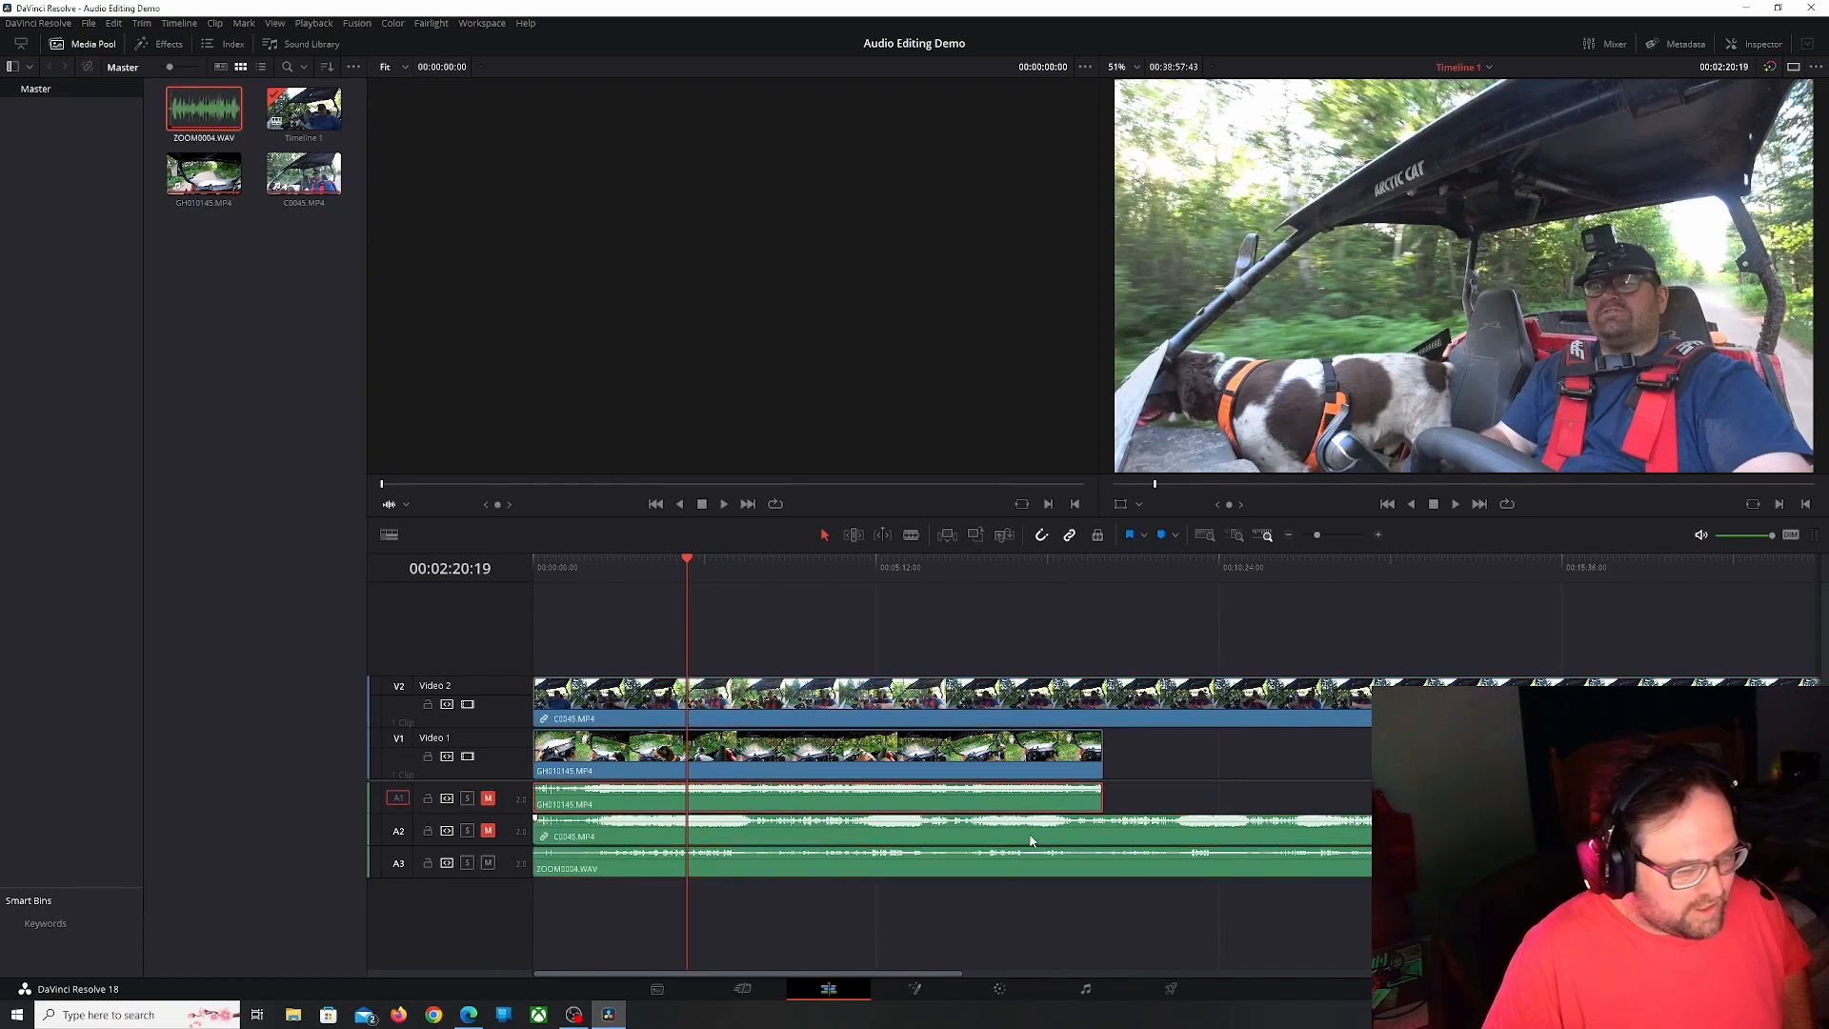
pyautogui.keyDown('ctrl'); pyautogui.click(1031, 840); pyautogui.keyUp('ctrl')
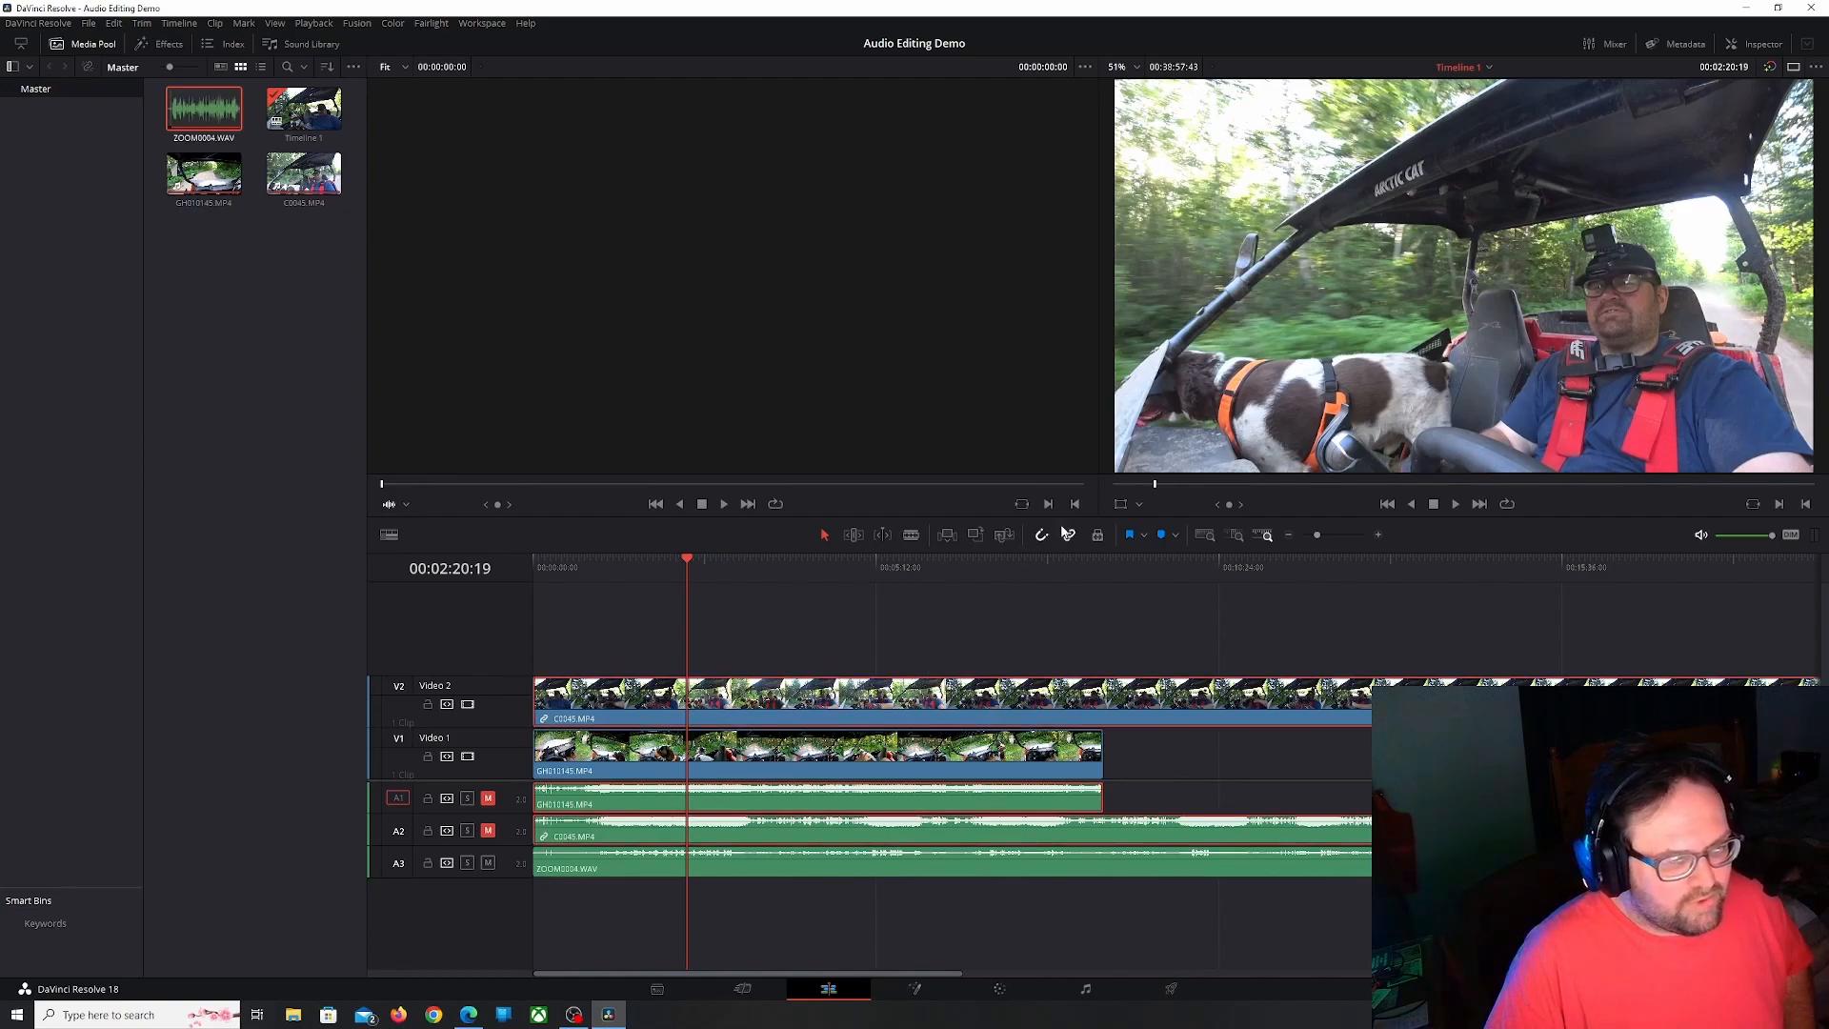
pyautogui.click(1162, 656)
pyautogui.click(1029, 805)
pyautogui.keyDown('ctrl'); pyautogui.click(1036, 830); pyautogui.keyUp('ctrl')
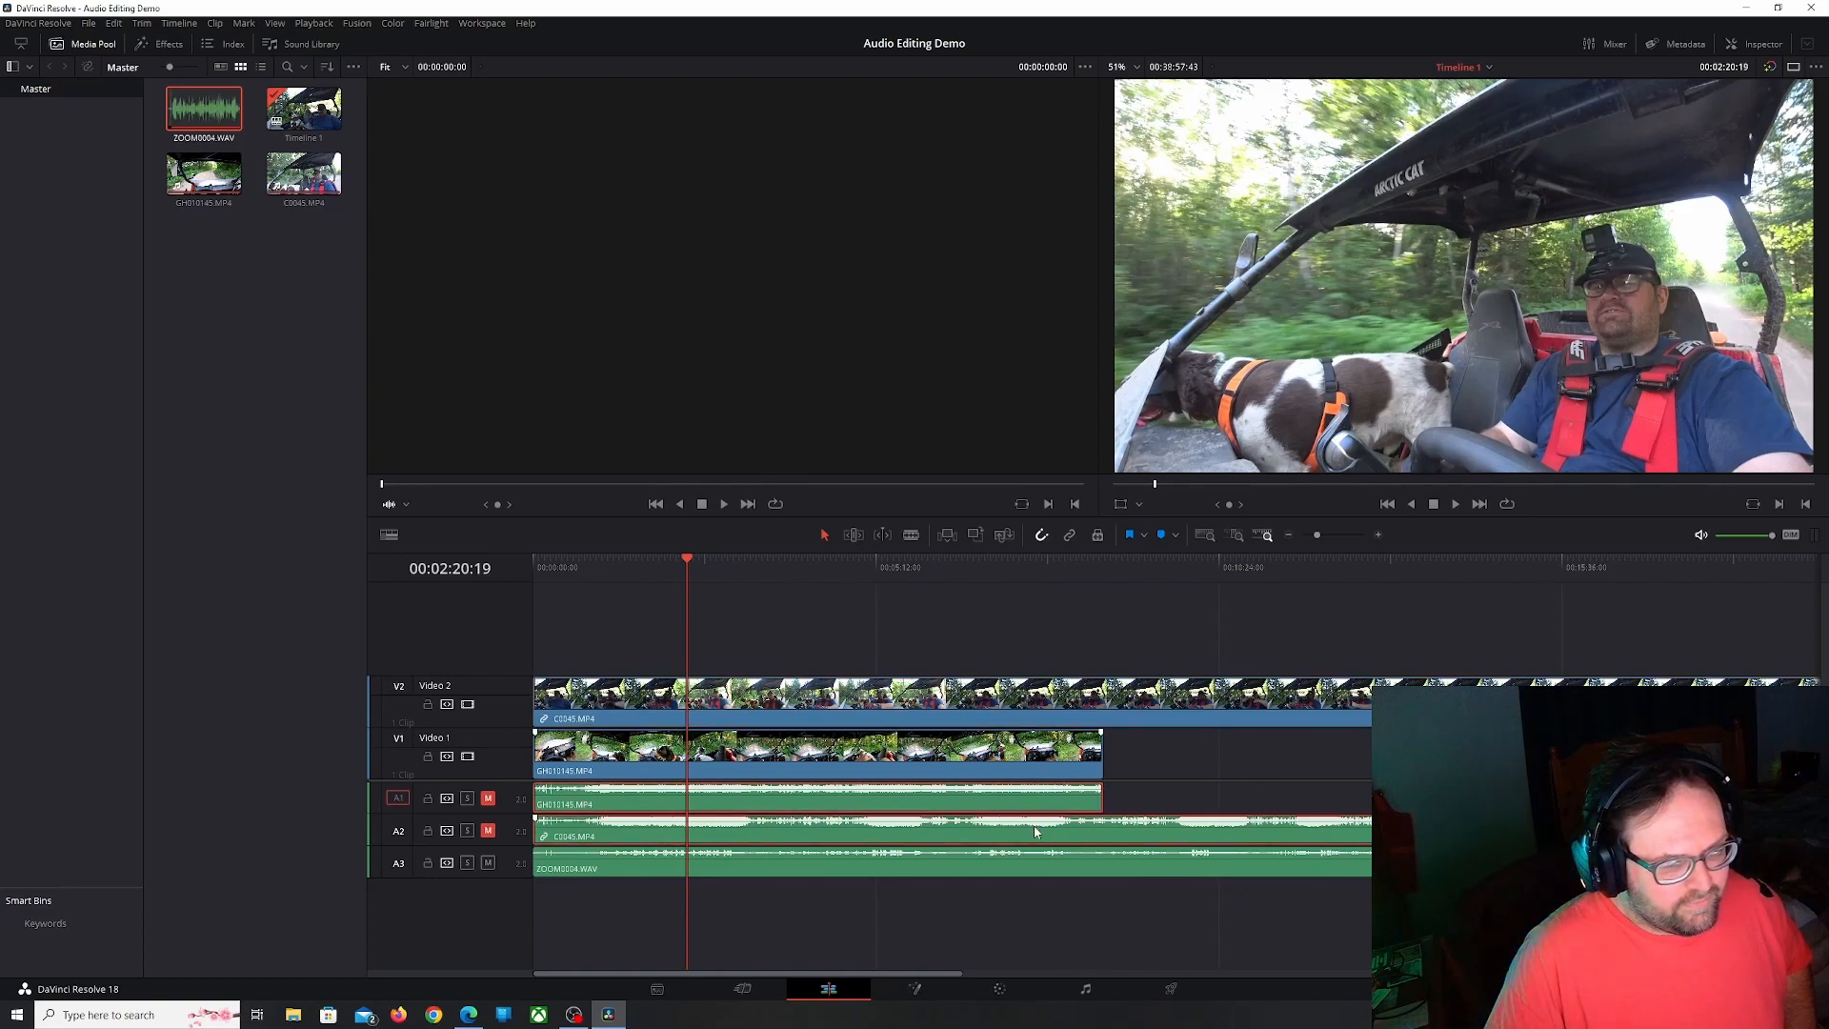
pyautogui.rightClick(976, 800)
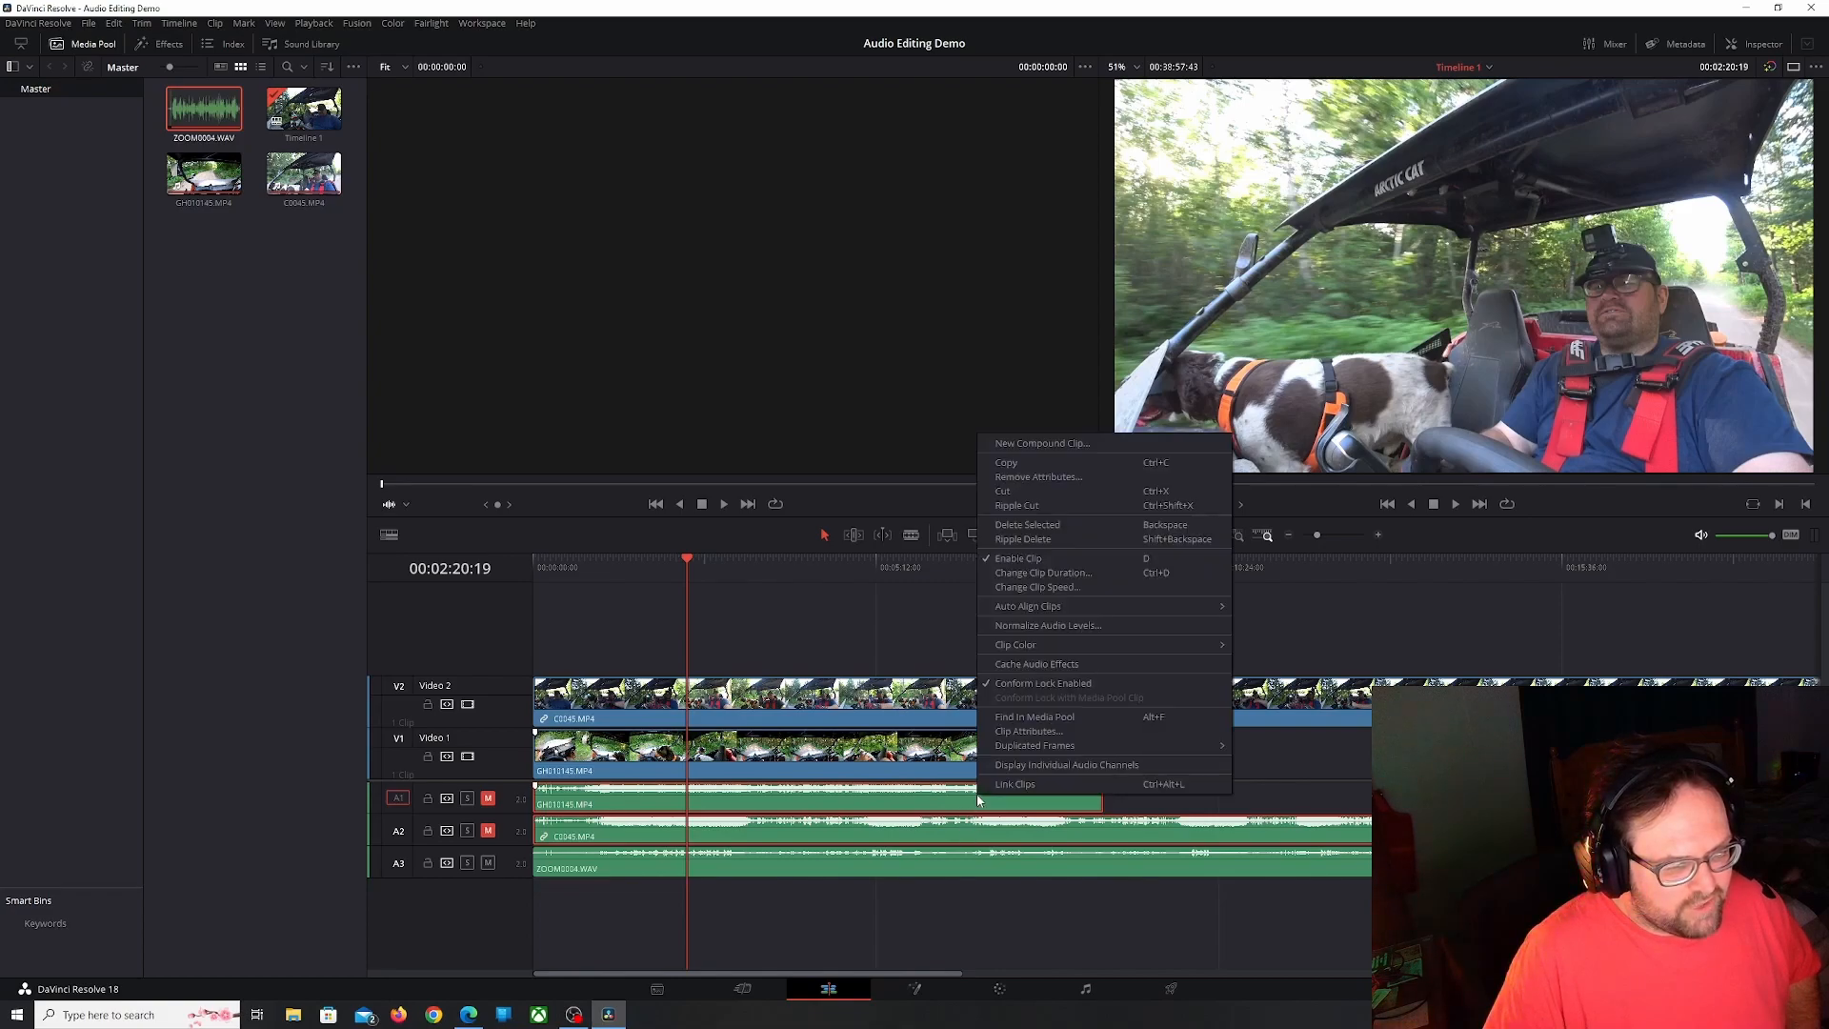
pyautogui.click(1027, 524)
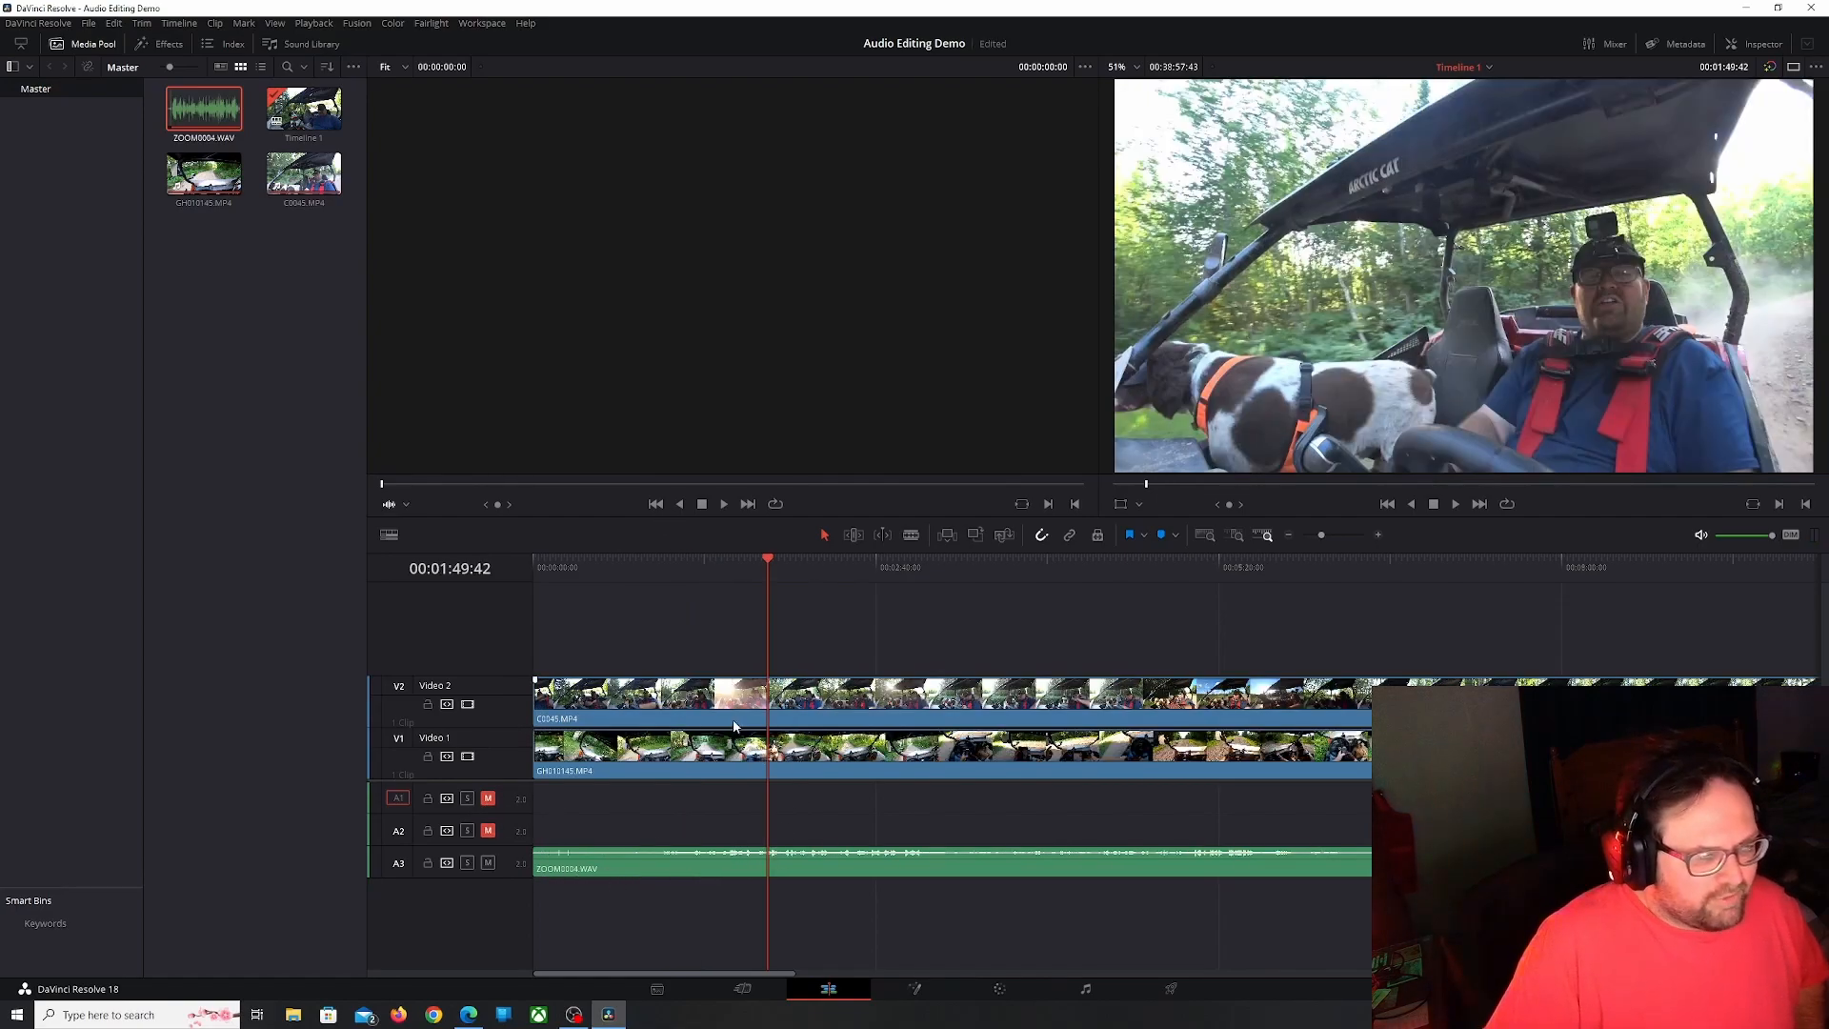
# Split the Video 2, Video 1 and A3 clips at 00:01:49:42 and delete the portions before the cut
pyautogui.press('b')
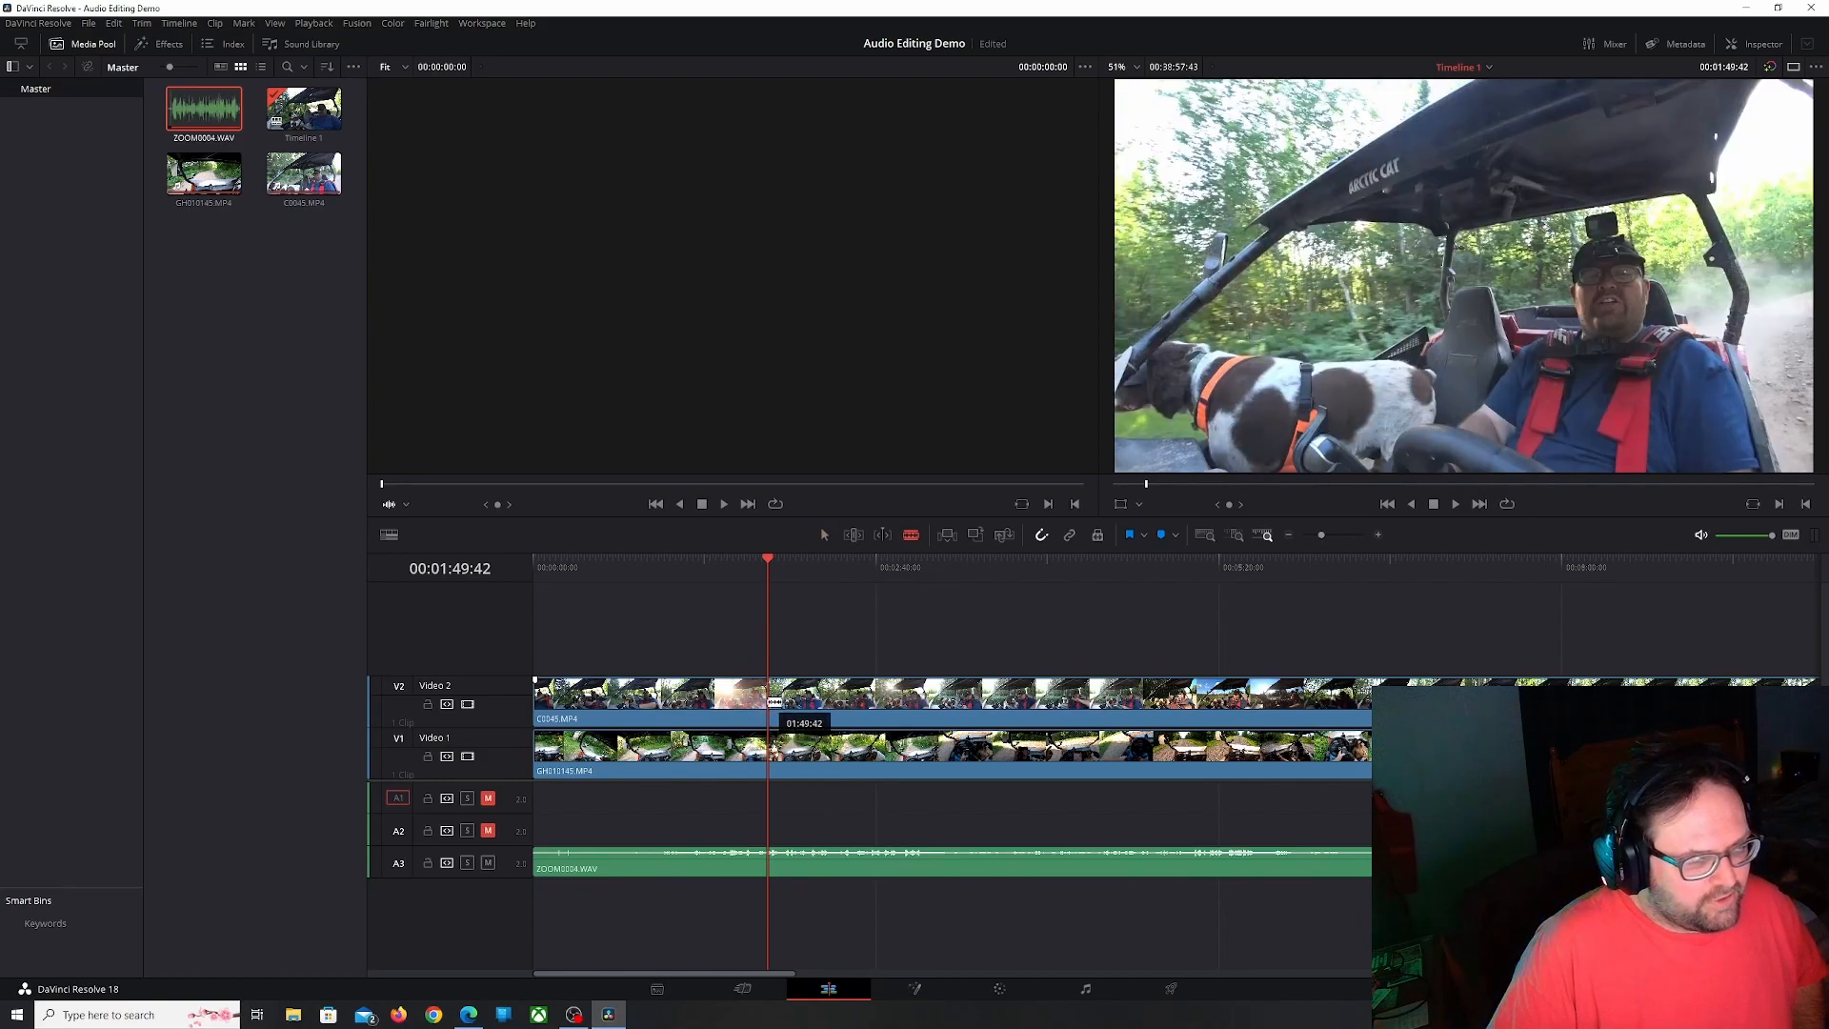
pyautogui.click(774, 702)
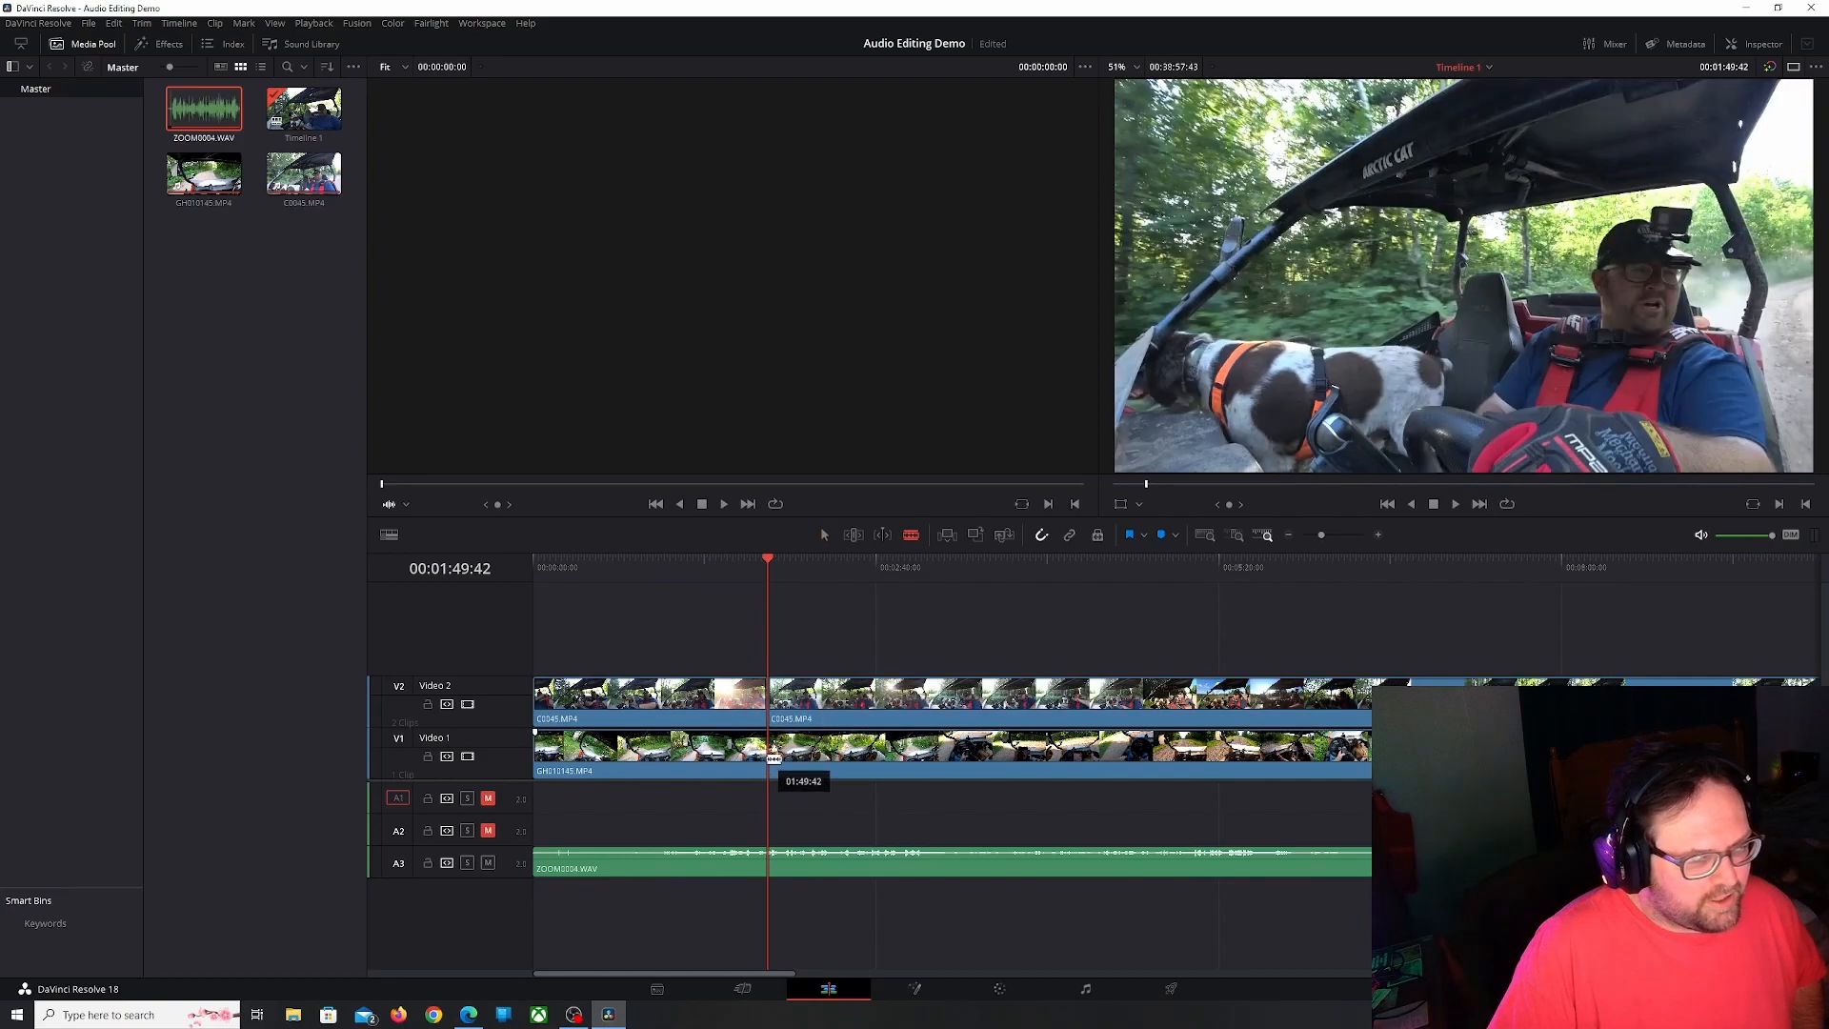
pyautogui.click(774, 754)
pyautogui.click(770, 862)
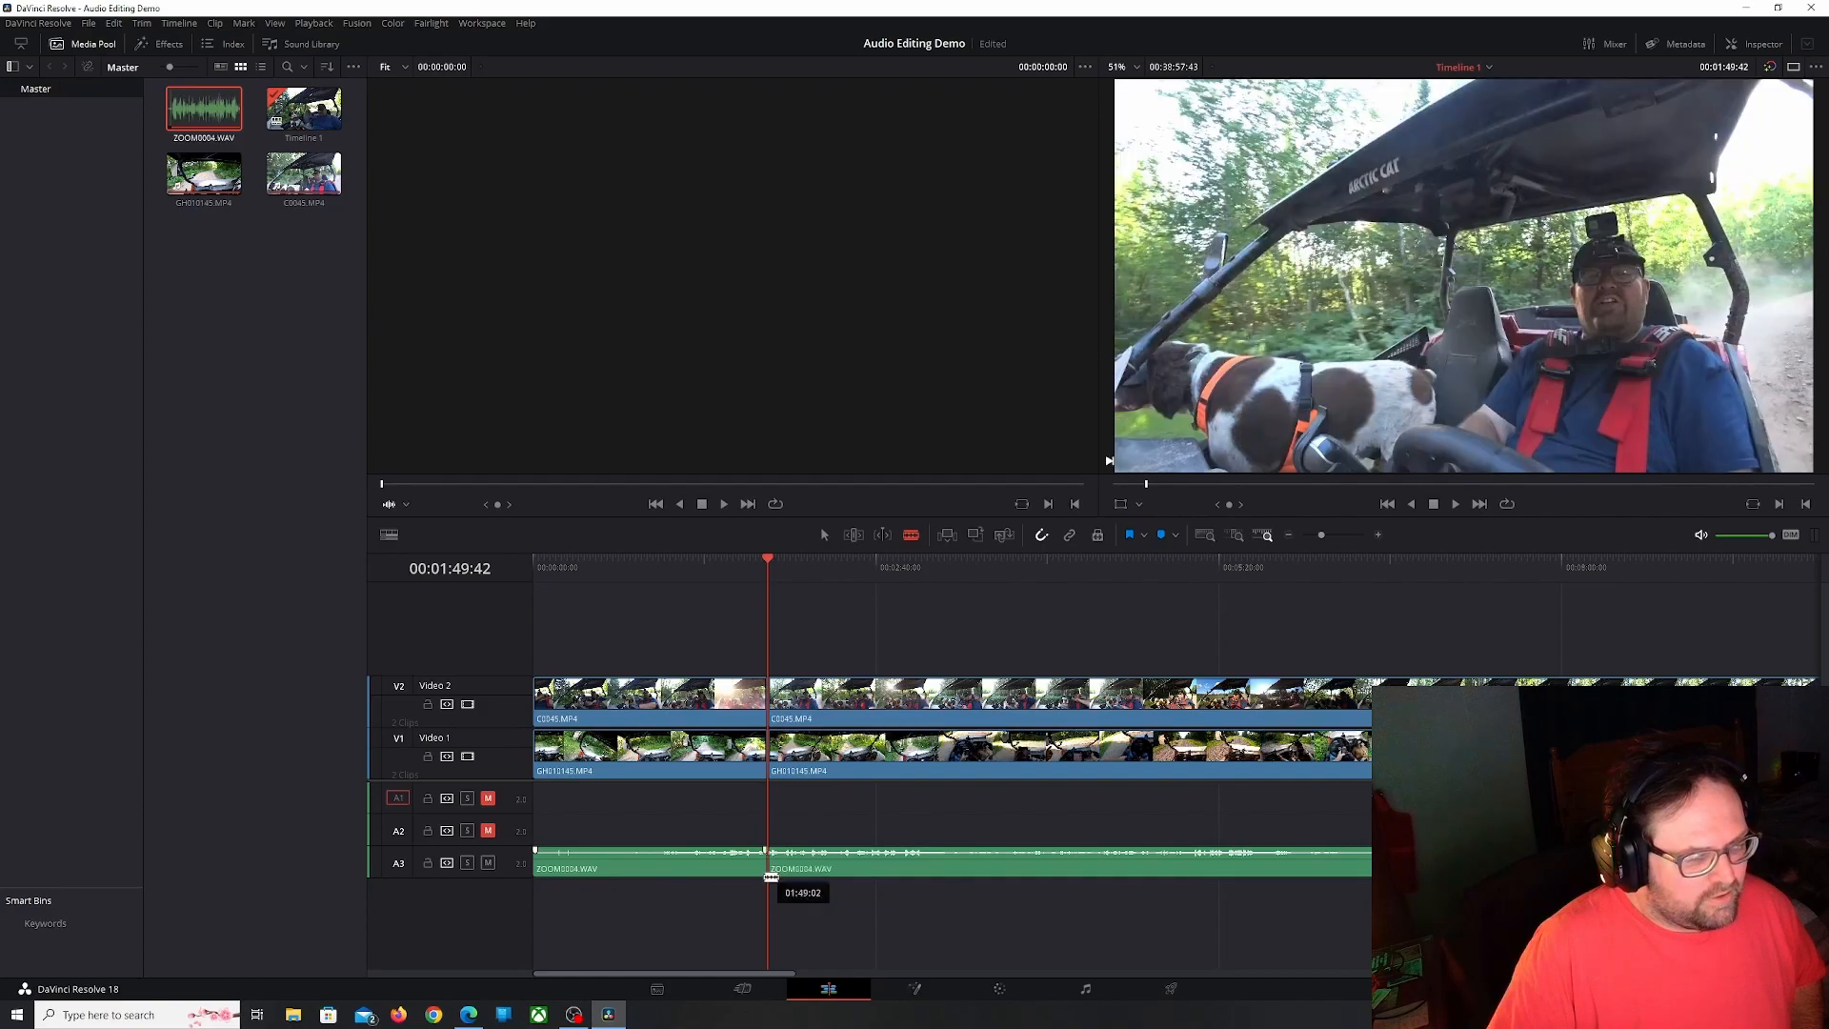
pyautogui.moveTo(651, 909); pyautogui.dragTo(716, 682)
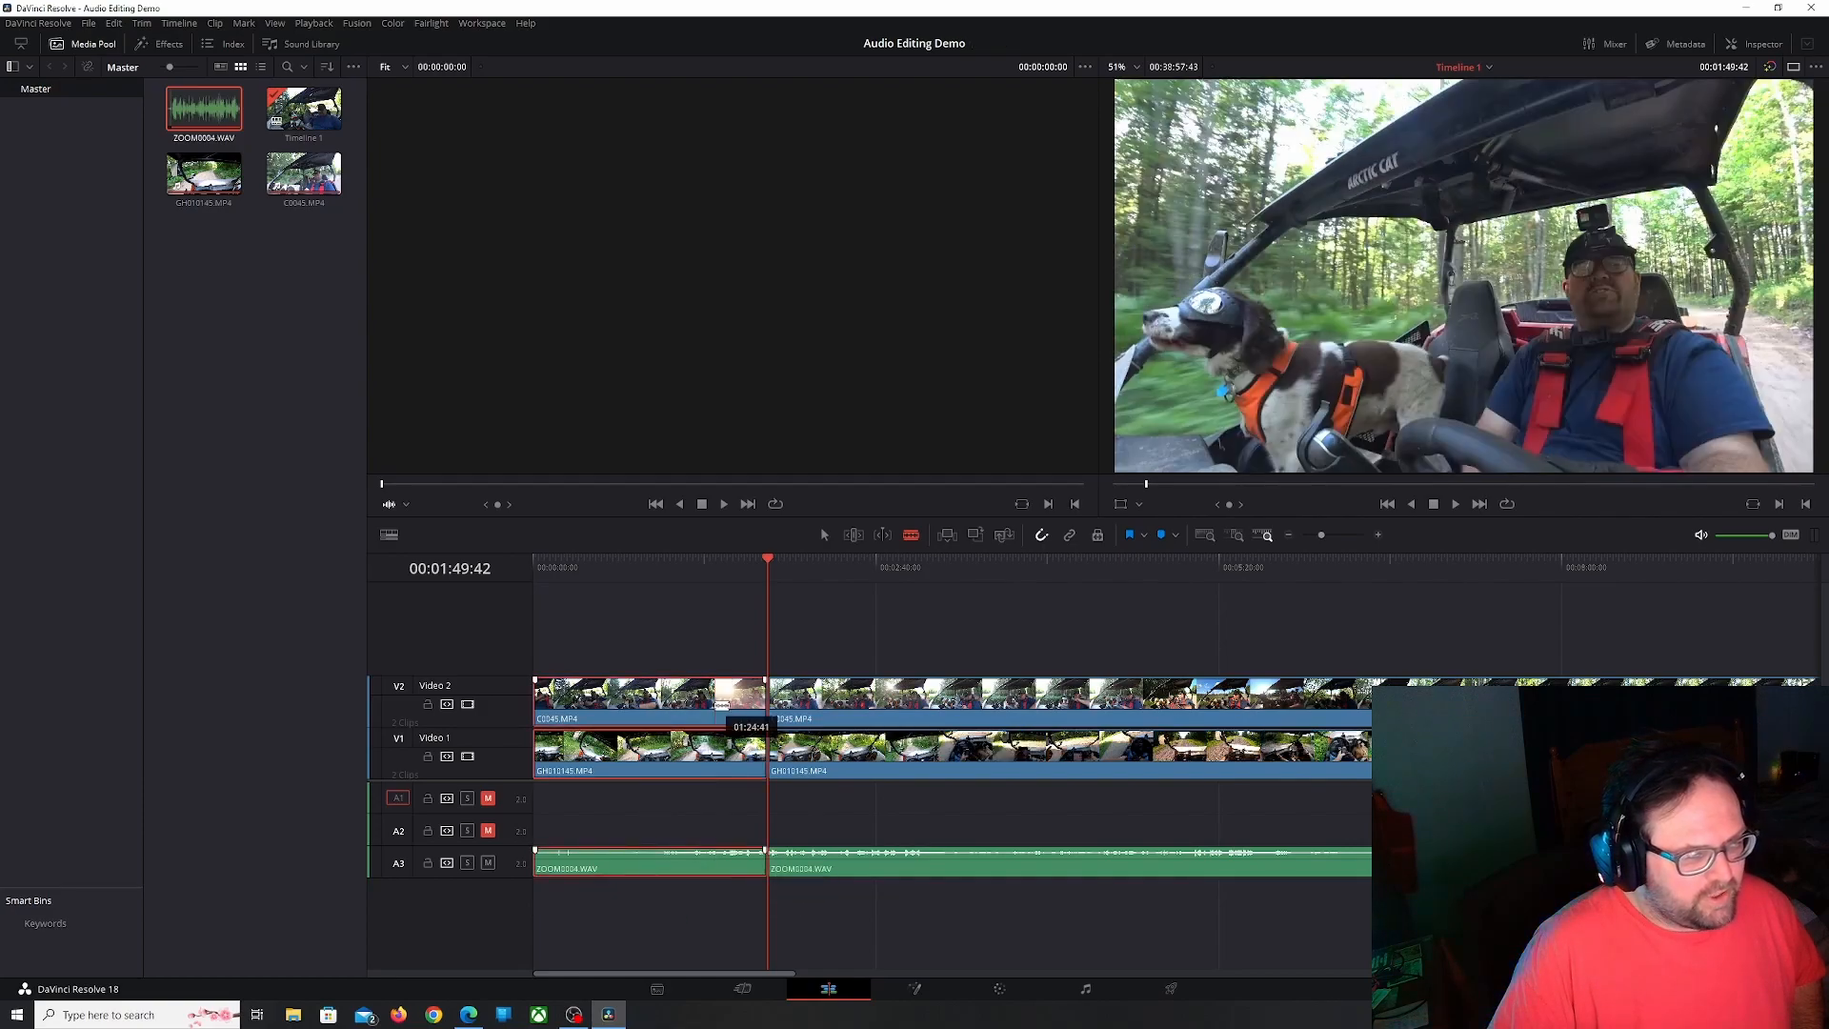
pyautogui.rightClick(717, 686)
pyautogui.click(766, 340)
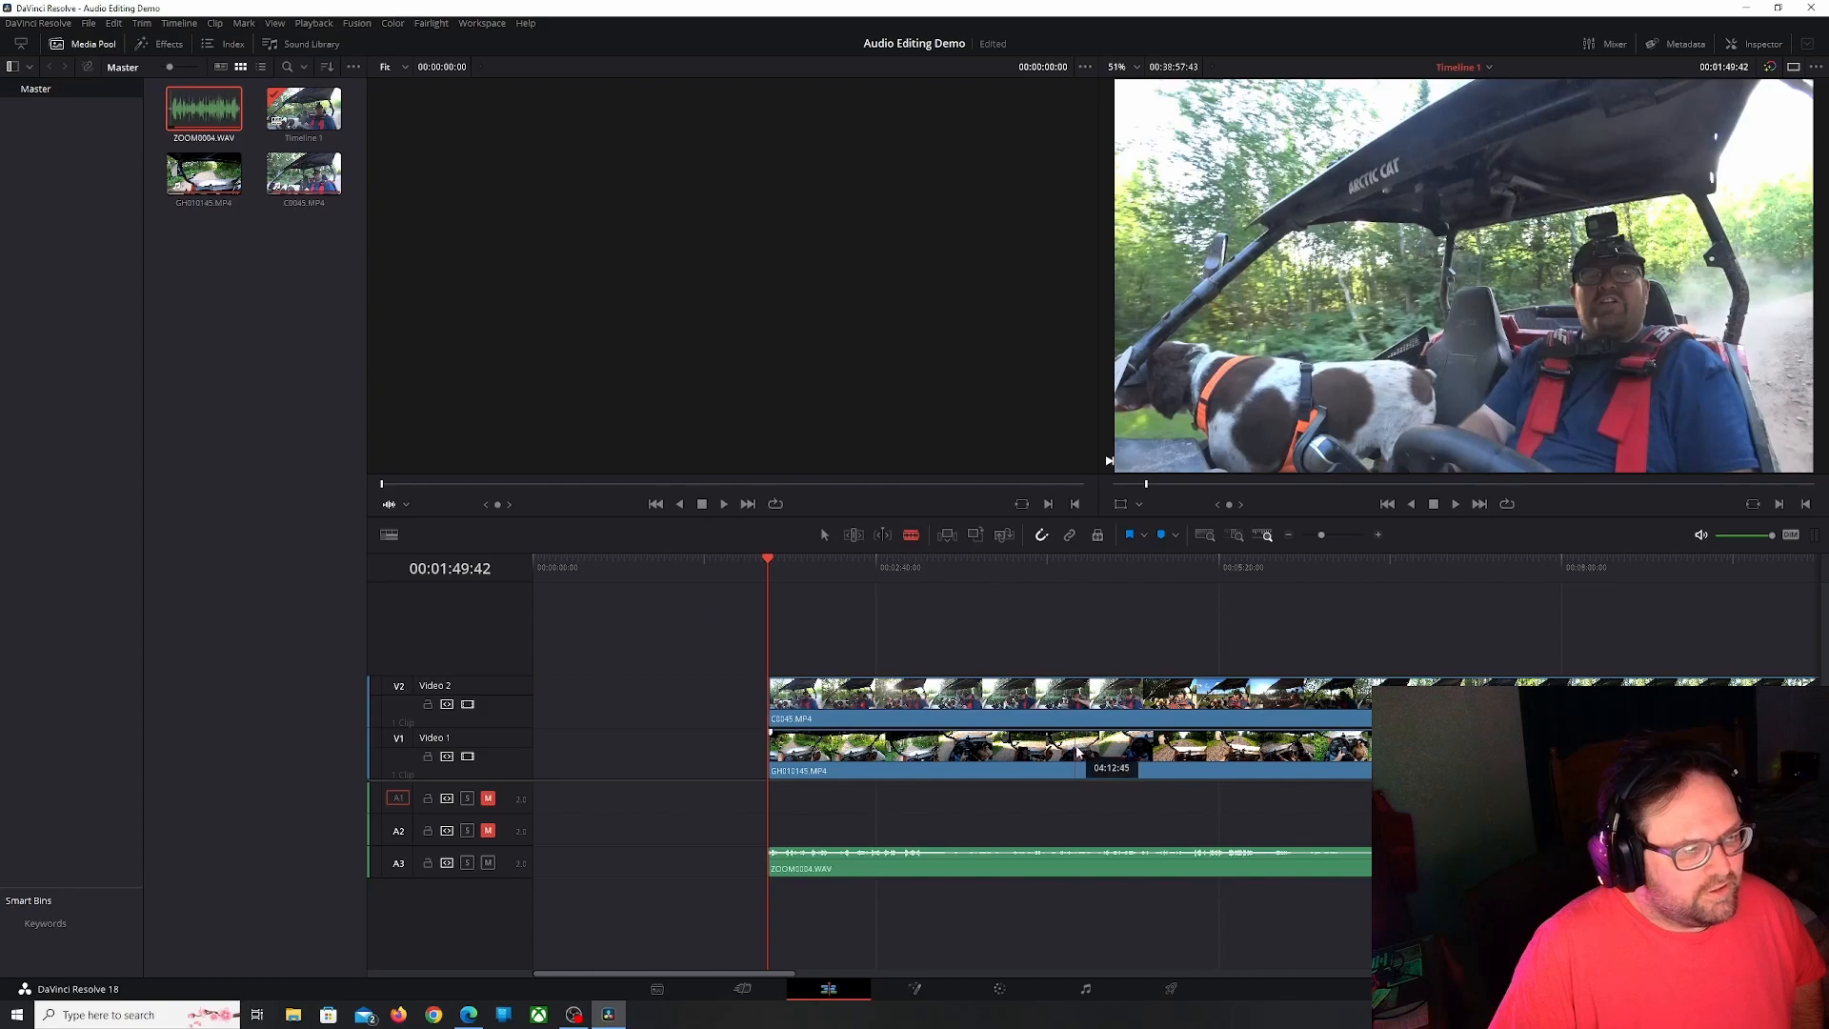
# Move the remaining video and audio clips together to the start of the timeline and return the playhead to 00:00:00:00
pyautogui.moveTo(1067, 670); pyautogui.dragTo(1092, 926)
pyautogui.moveTo(1145, 721); pyautogui.dragTo(909, 724)
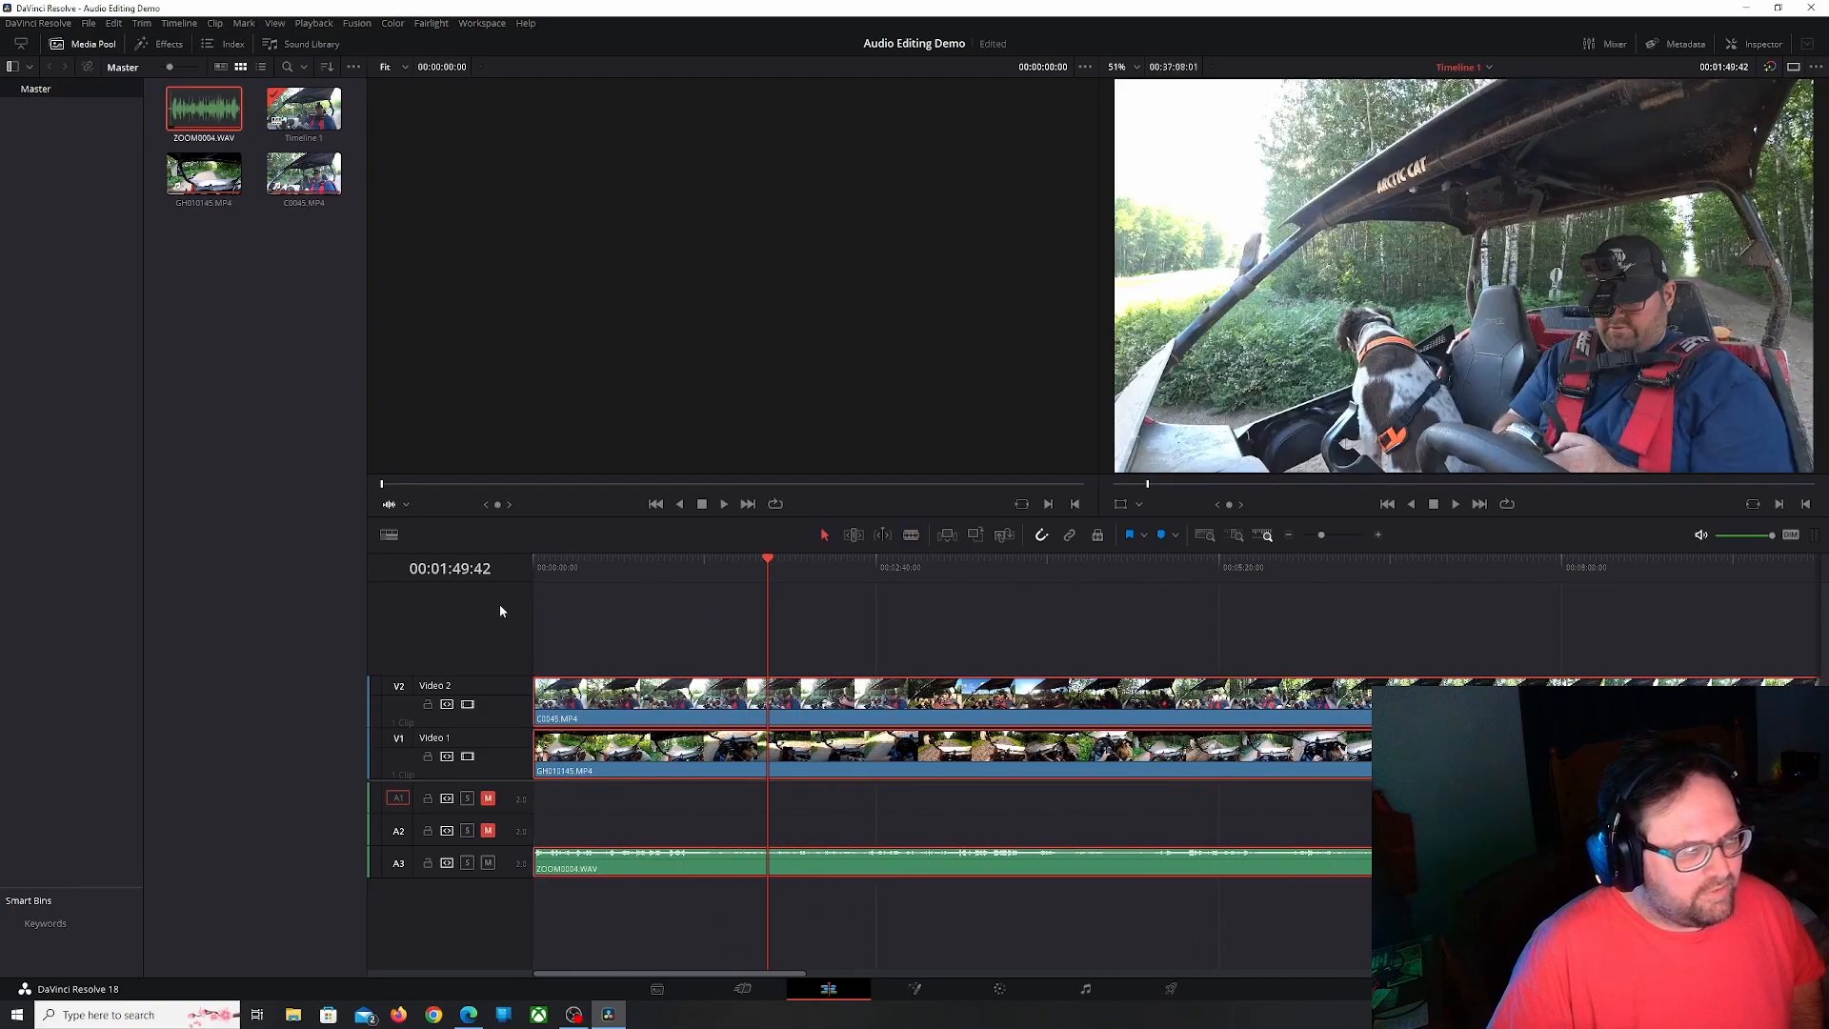
pyautogui.moveTo(764, 556); pyautogui.dragTo(516, 580)
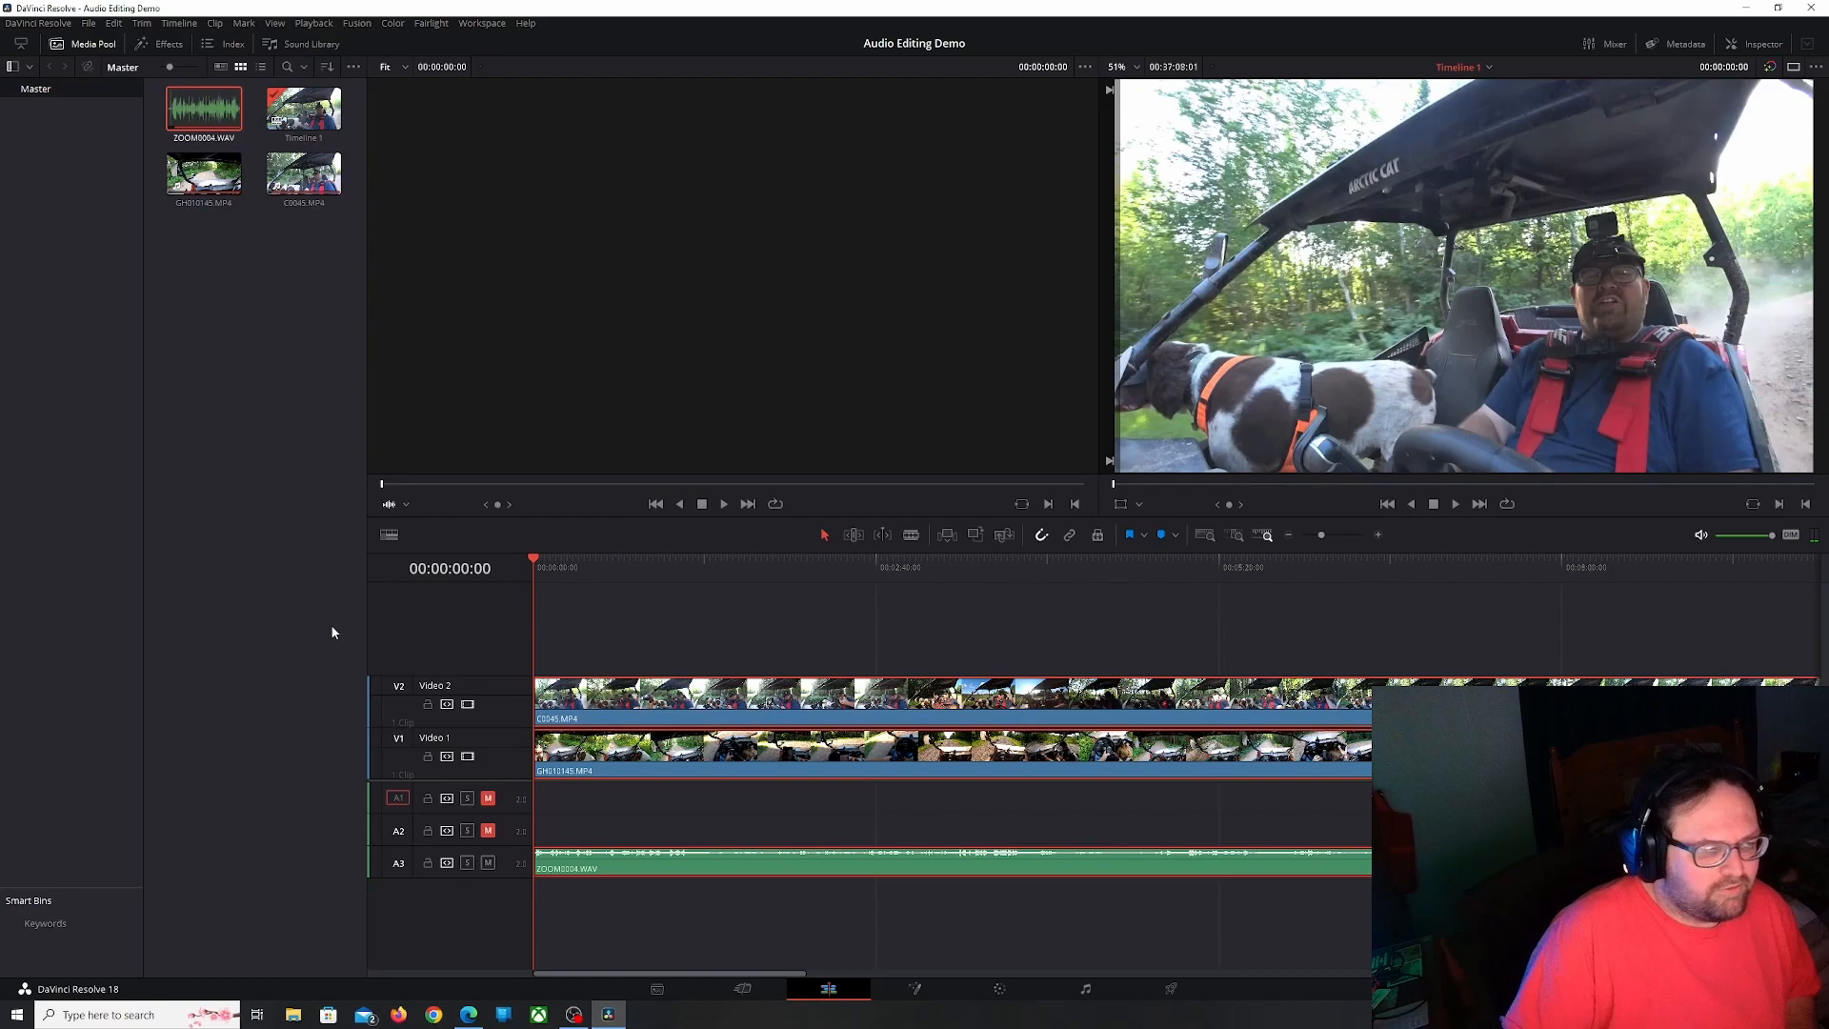
# Play the trimmed footage from the start and unmute audio tracks A2 and A1
pyautogui.press('space')
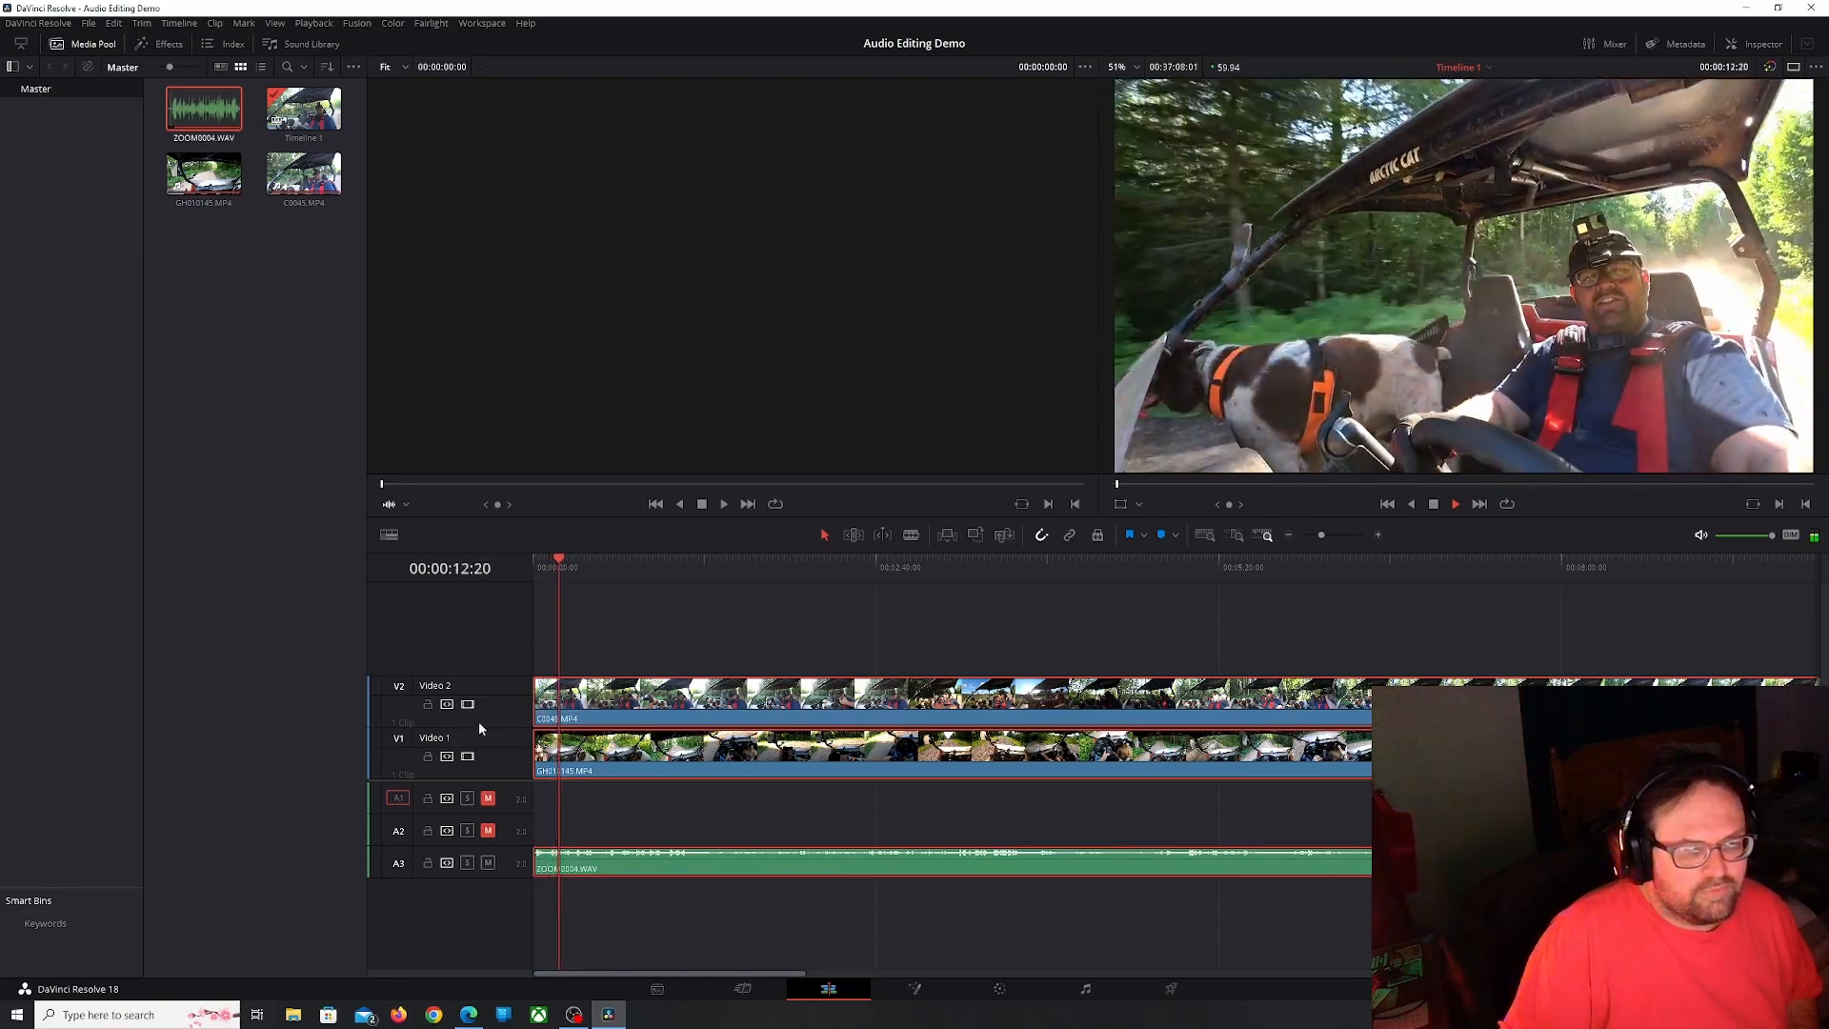
pyautogui.click(487, 833)
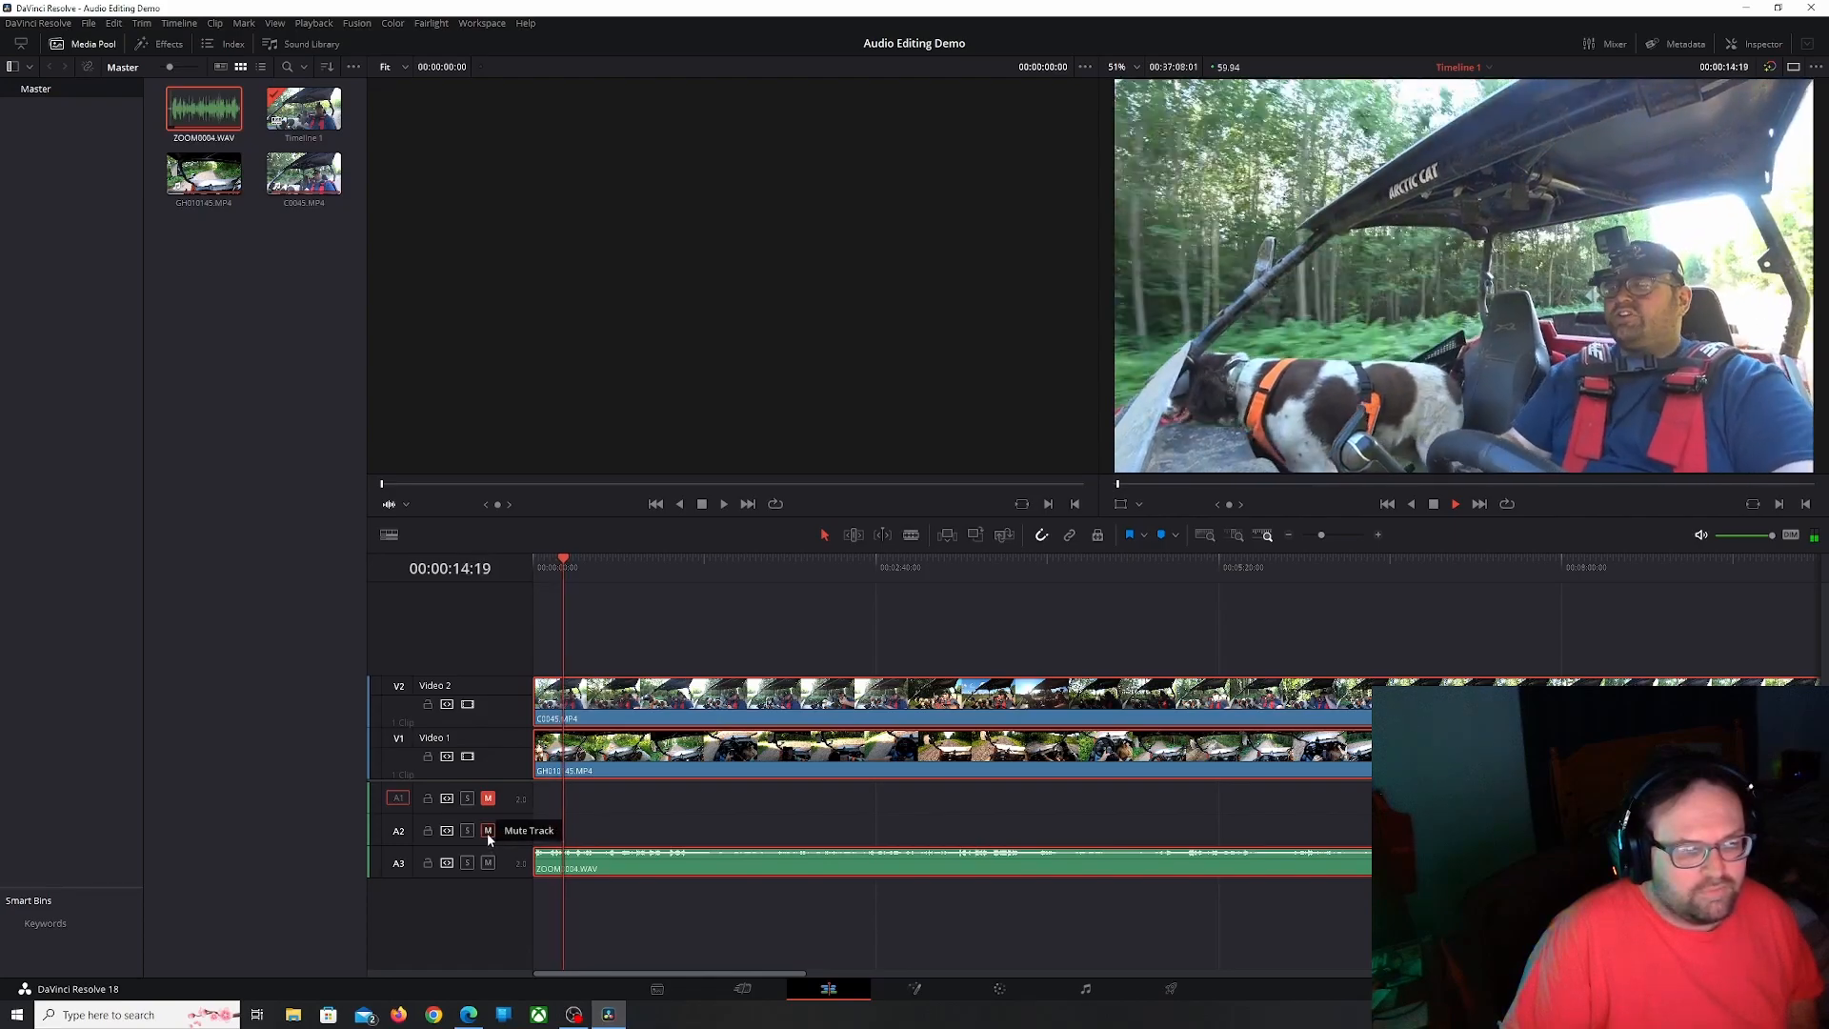
pyautogui.click(490, 801)
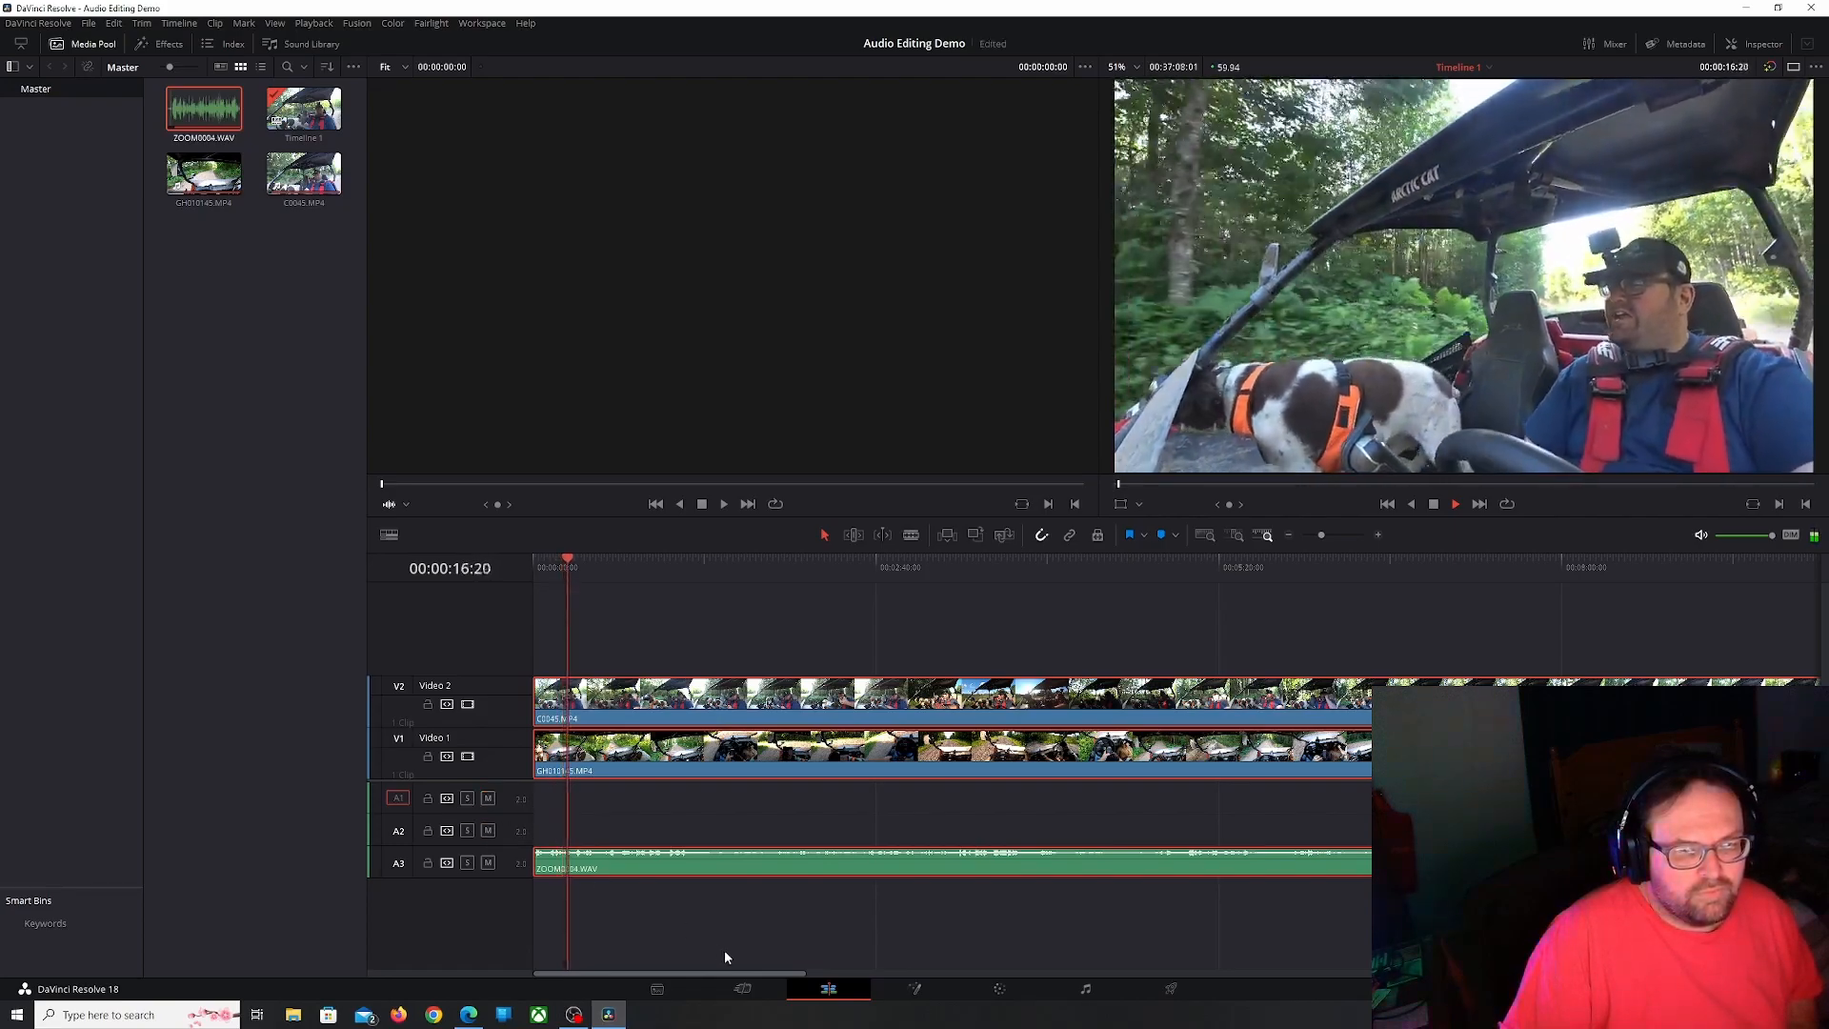
pyautogui.press('space')
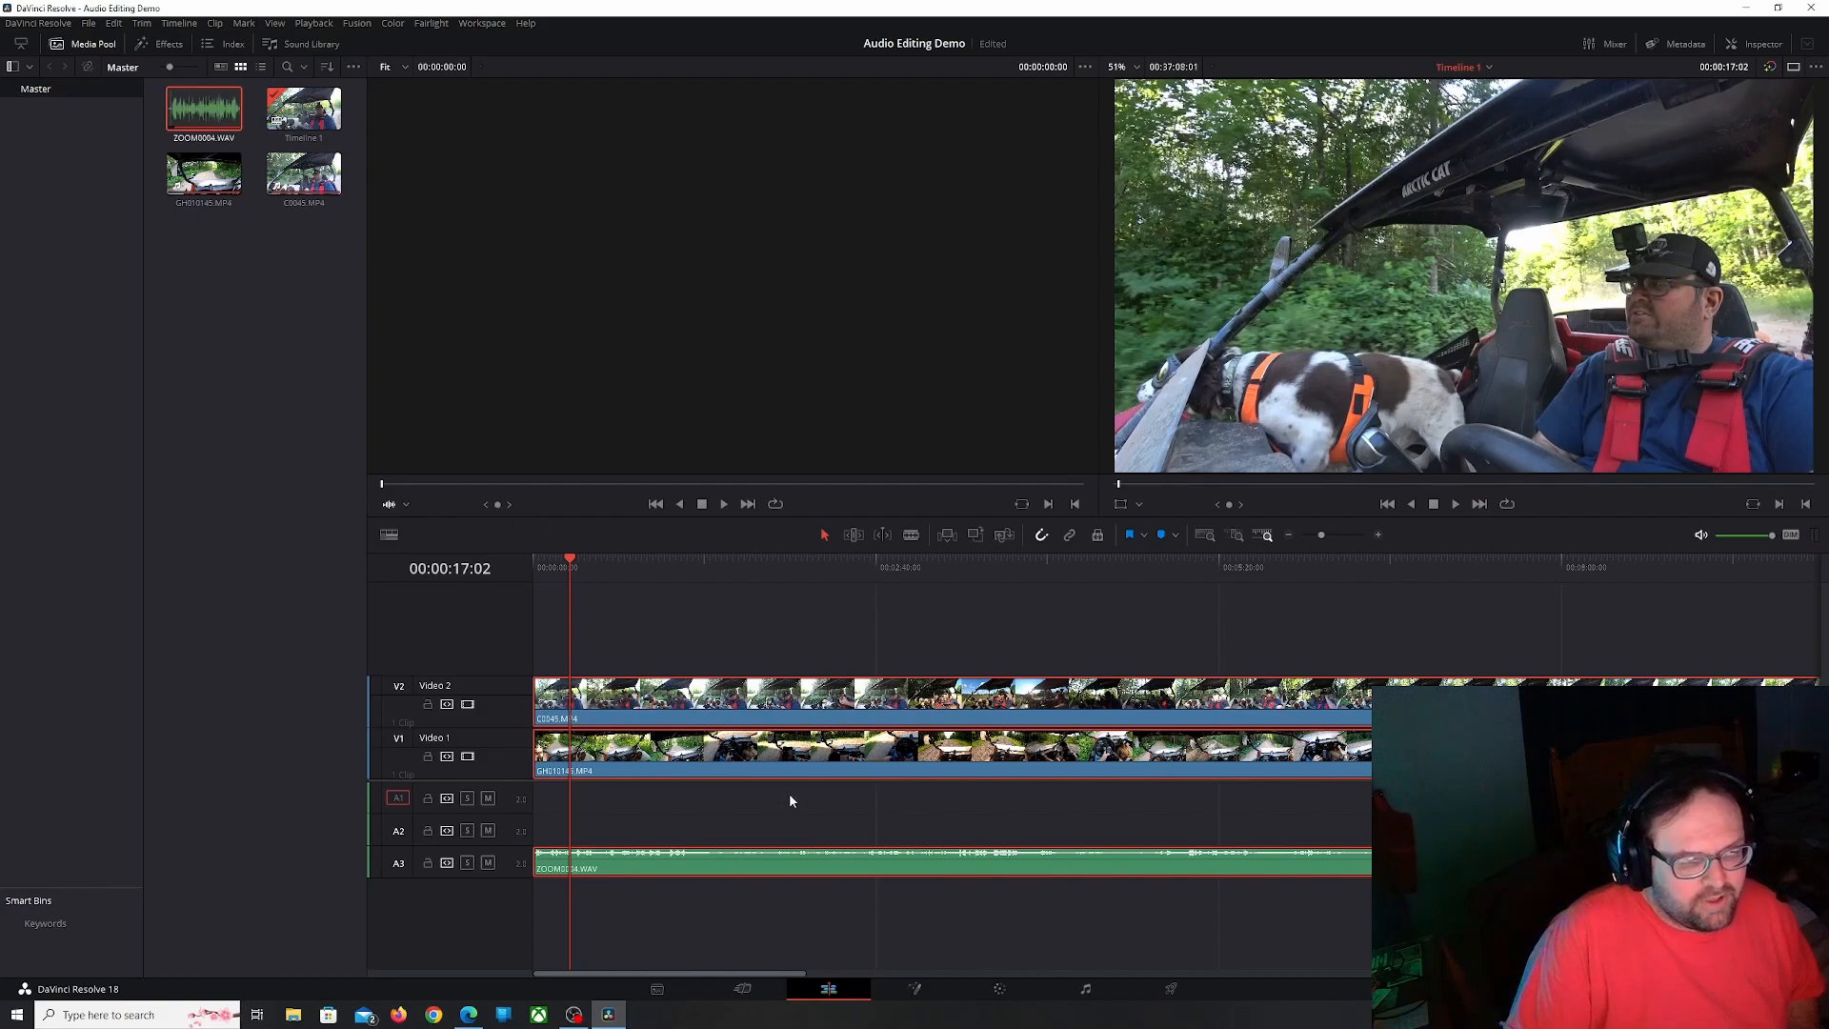
# Switch to the Fairlight page and select the Audio 3 clip, with the playhead back at 00:00:00:00
pyautogui.click(1087, 990)
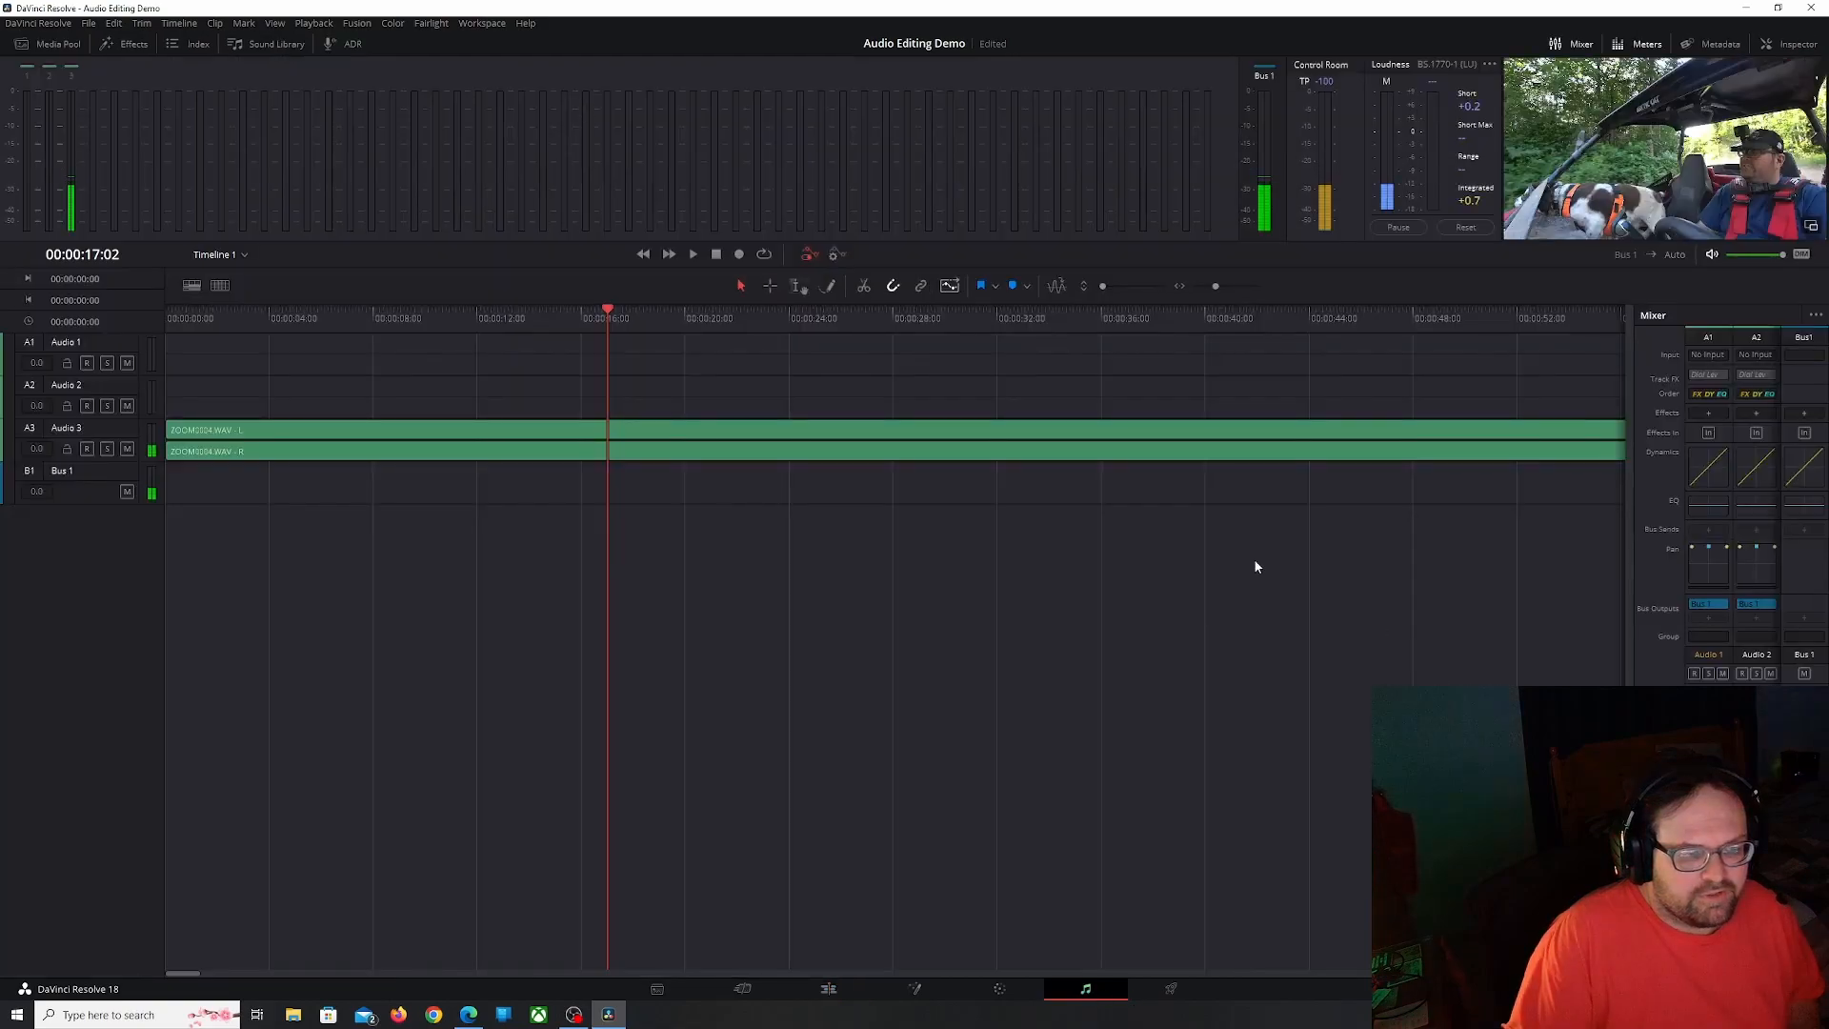
pyautogui.click(262, 435)
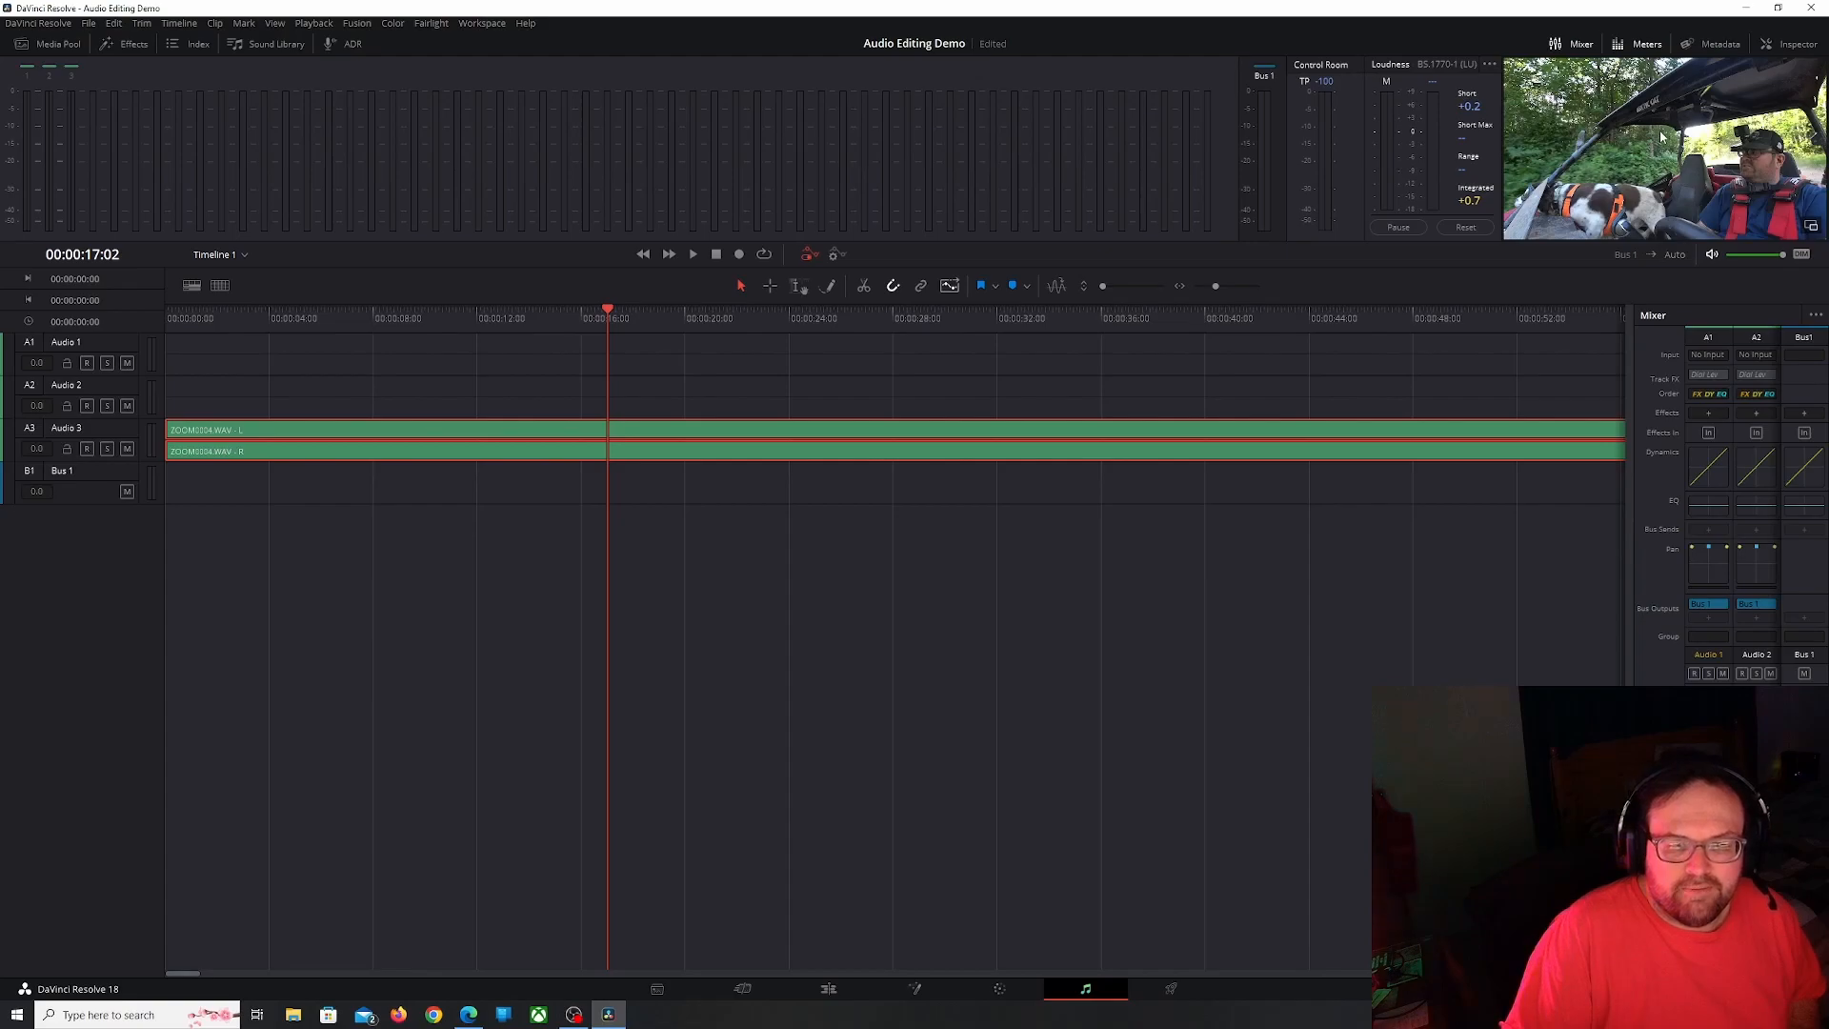
pyautogui.moveTo(607, 306); pyautogui.dragTo(112, 322)
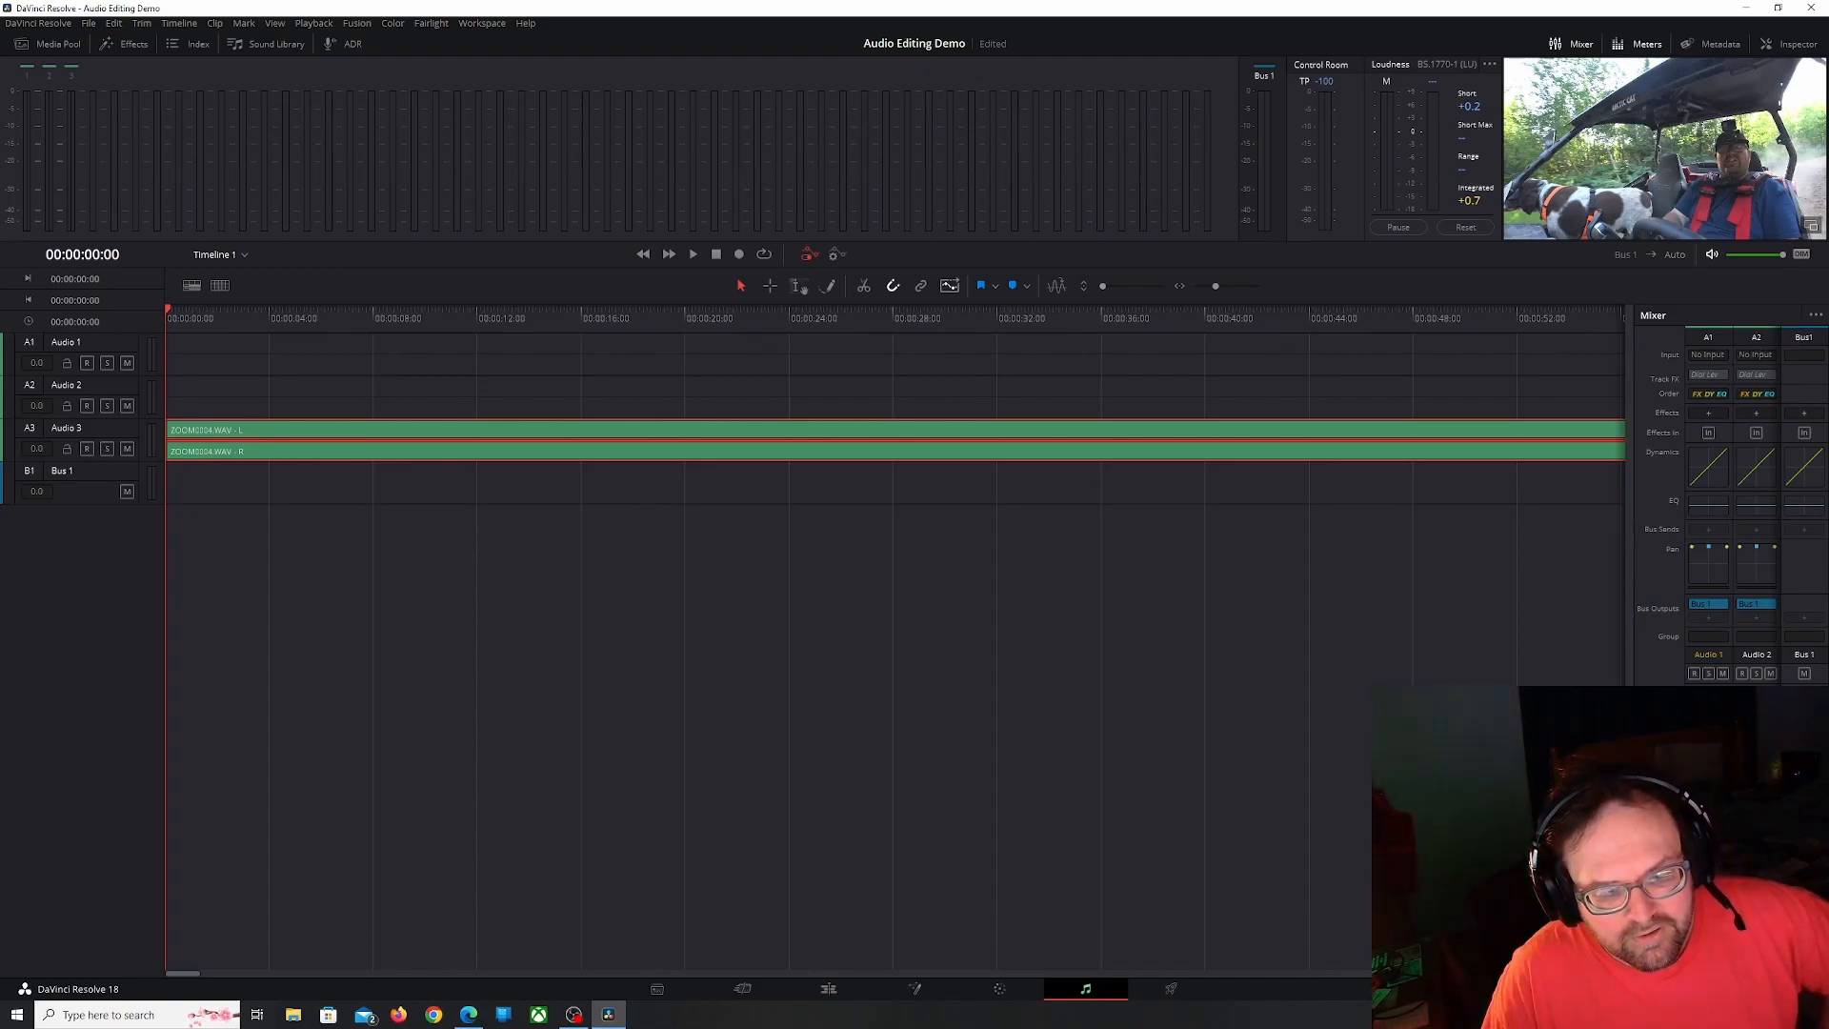
# Add the Noise Reduction restoration effect to the Audio 3 channel in the mixer
pyautogui.hscroll(1, 1732, 505)
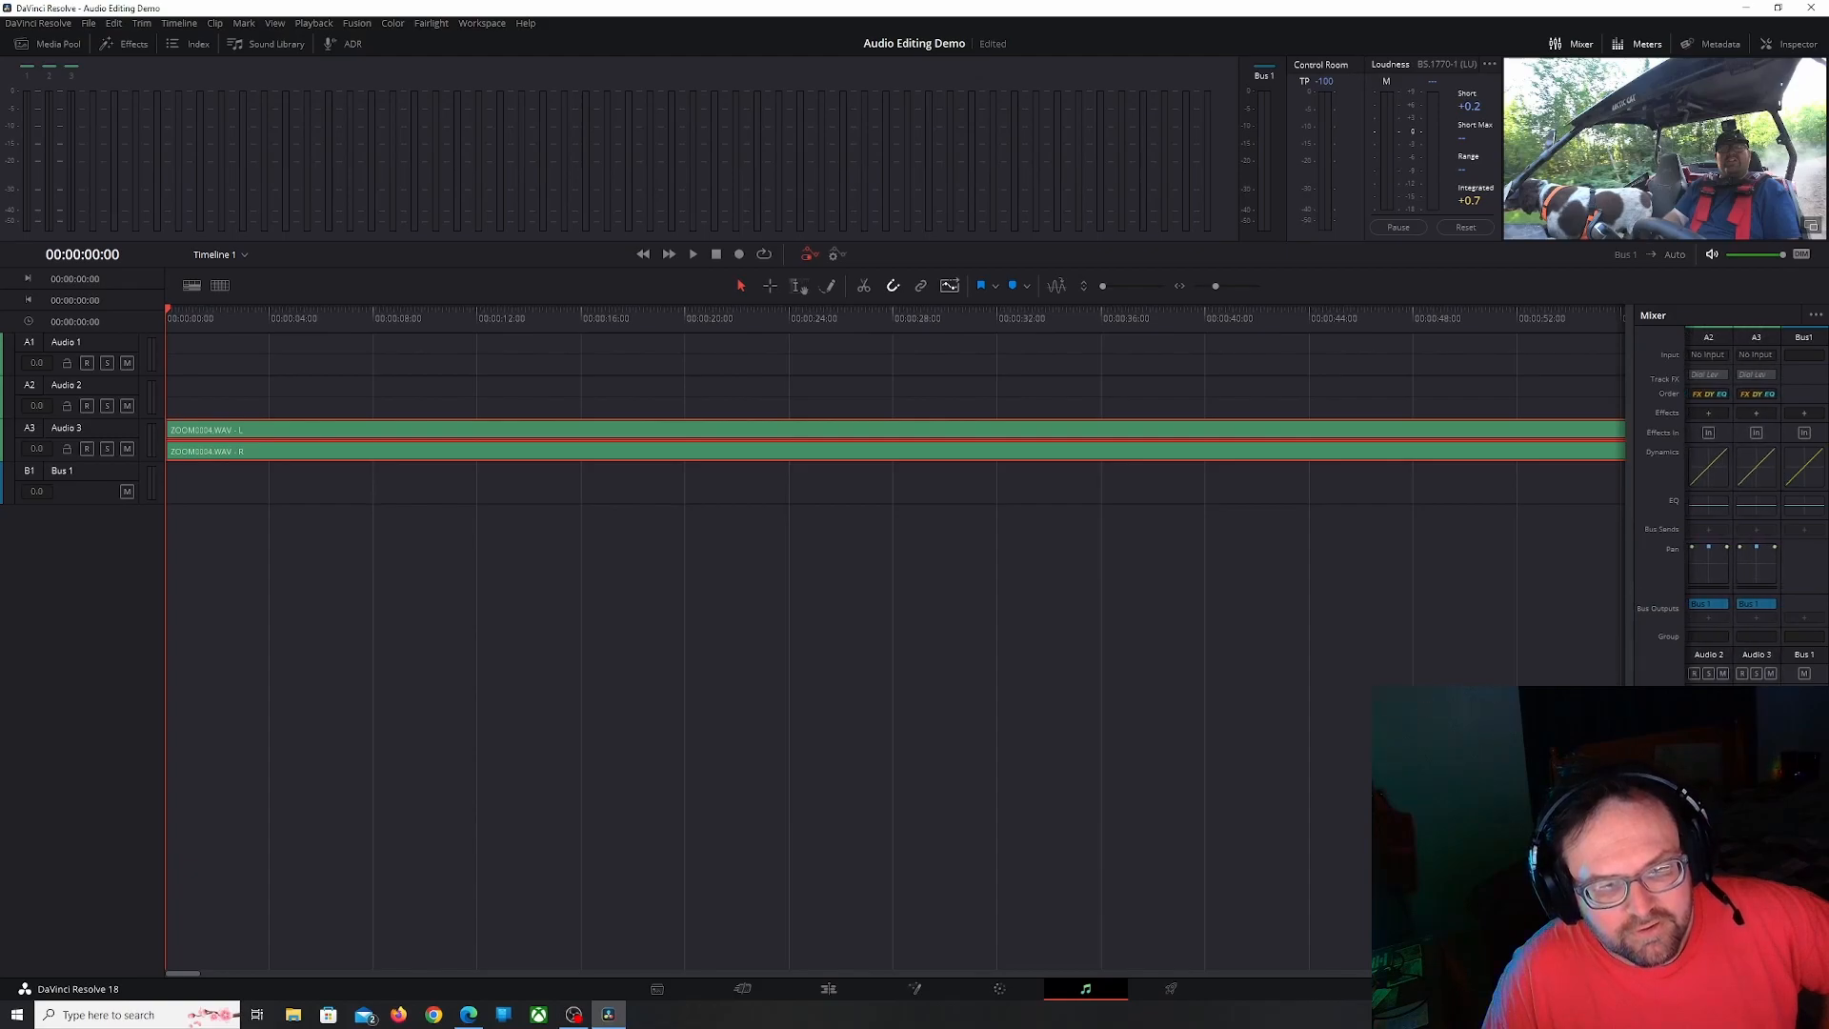
pyautogui.click(1756, 413)
pyautogui.moveTo(1764, 559)
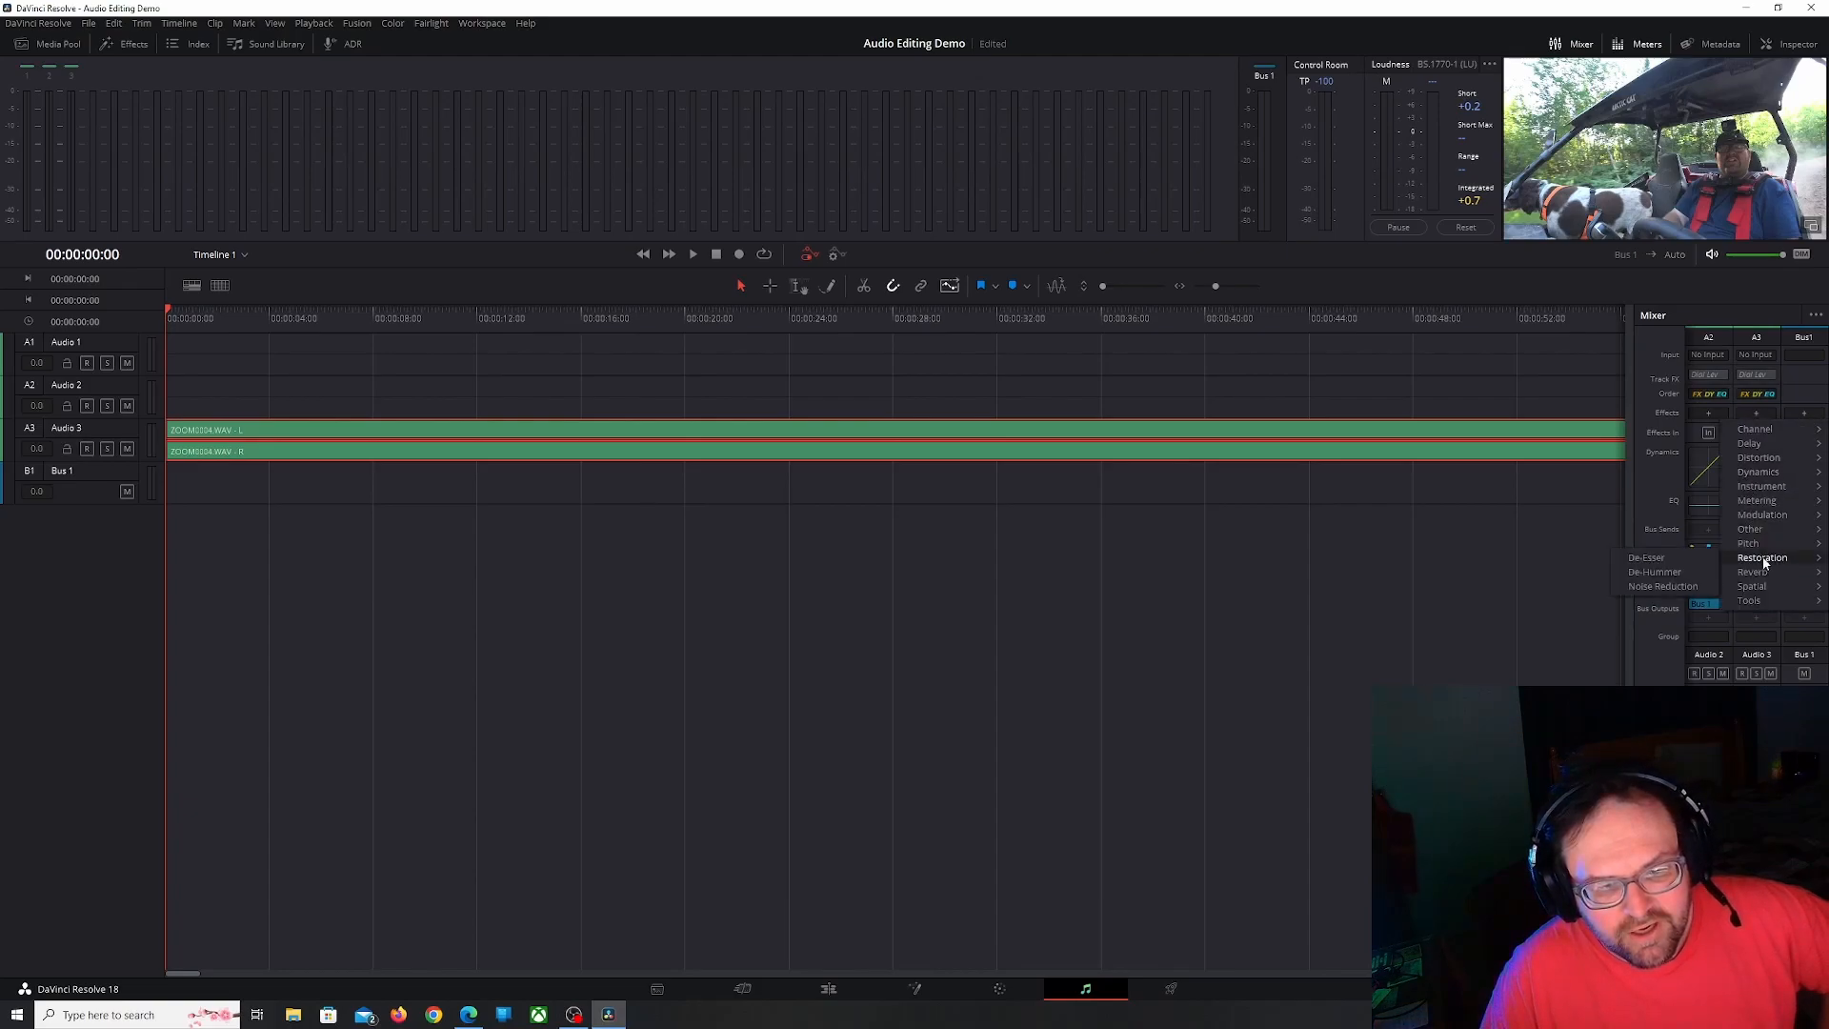
pyautogui.click(1664, 587)
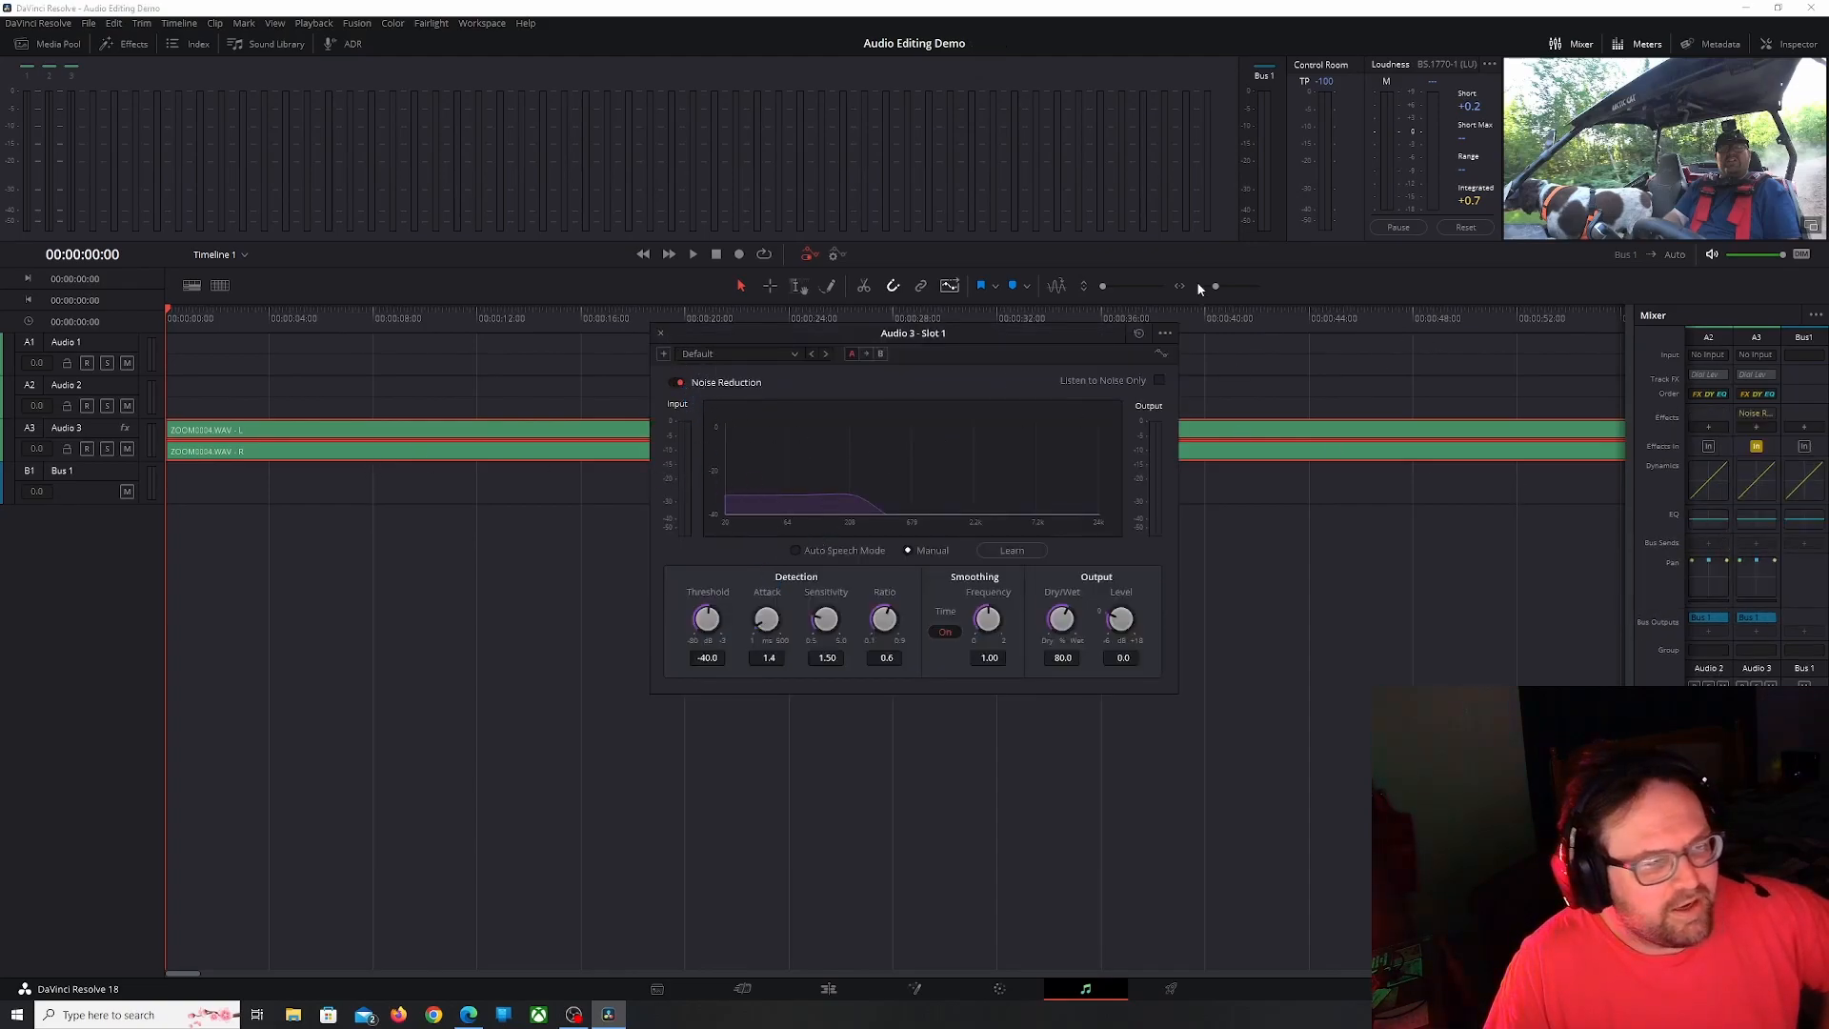
# Play the timeline to listen to Audio 3 with noise reduction, and close the effect's settings
pyautogui.click(693, 255)
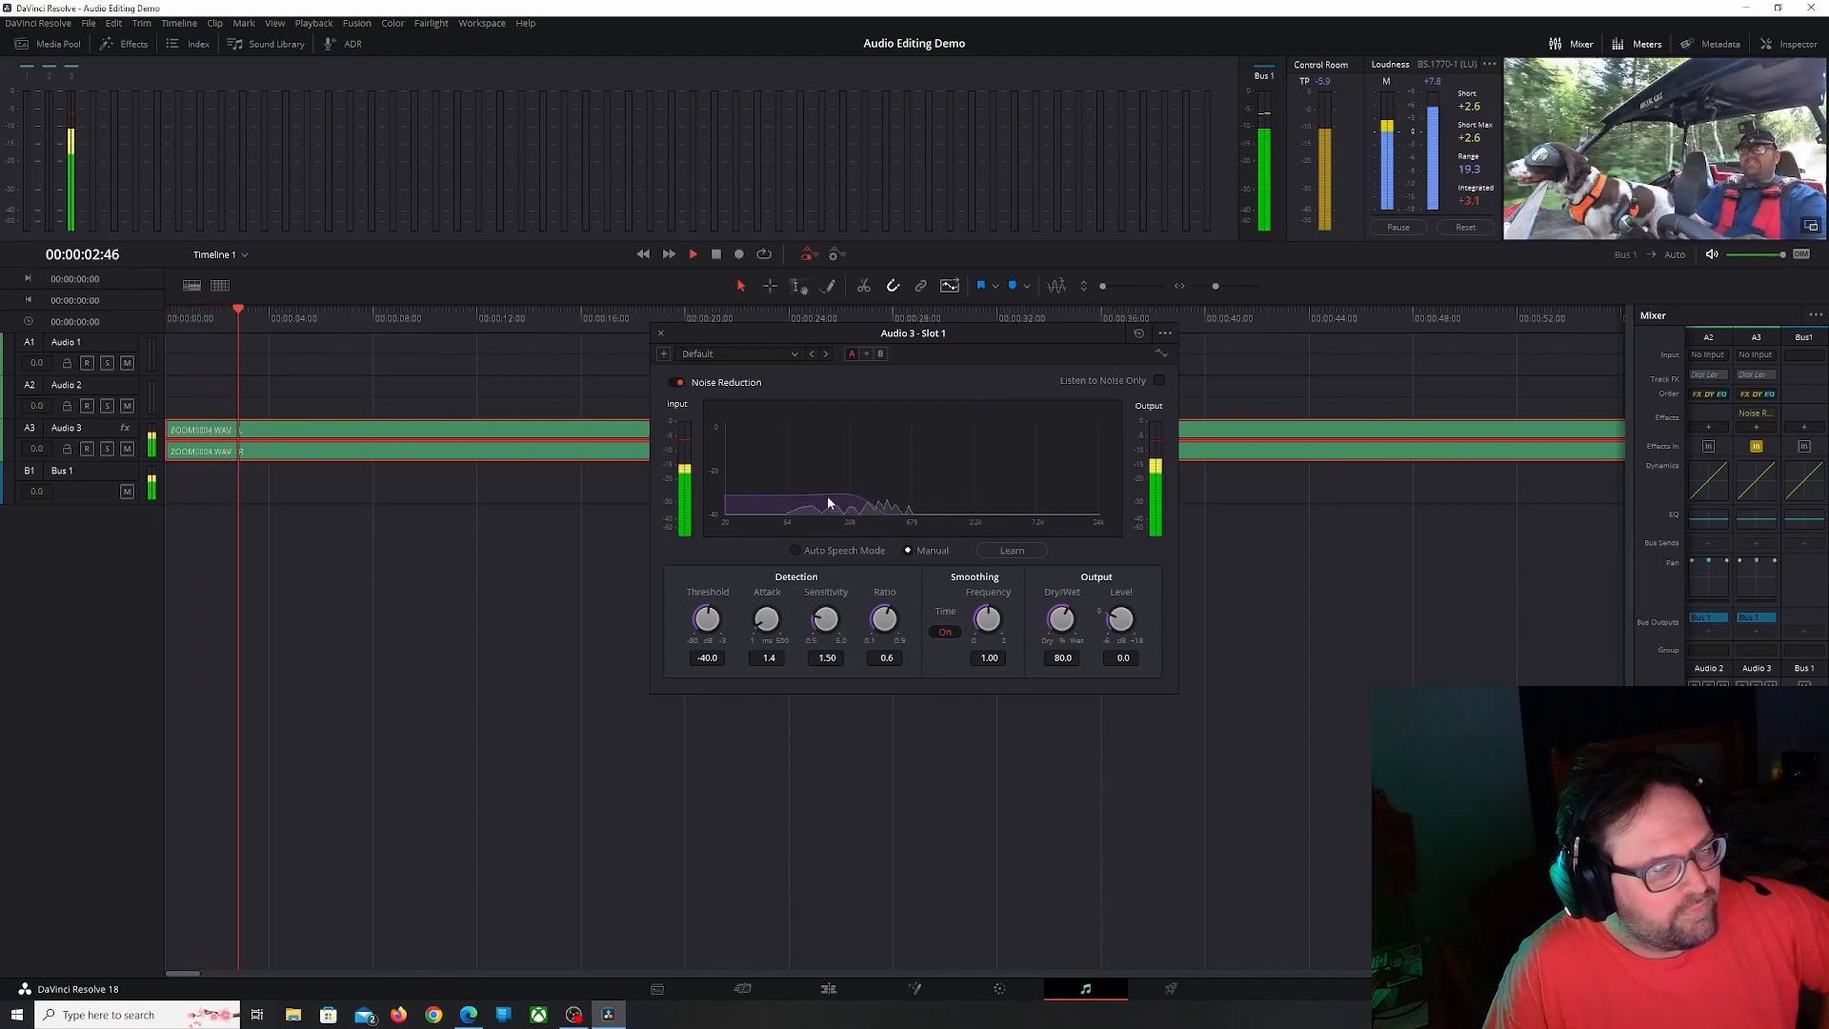
pyautogui.click(660, 333)
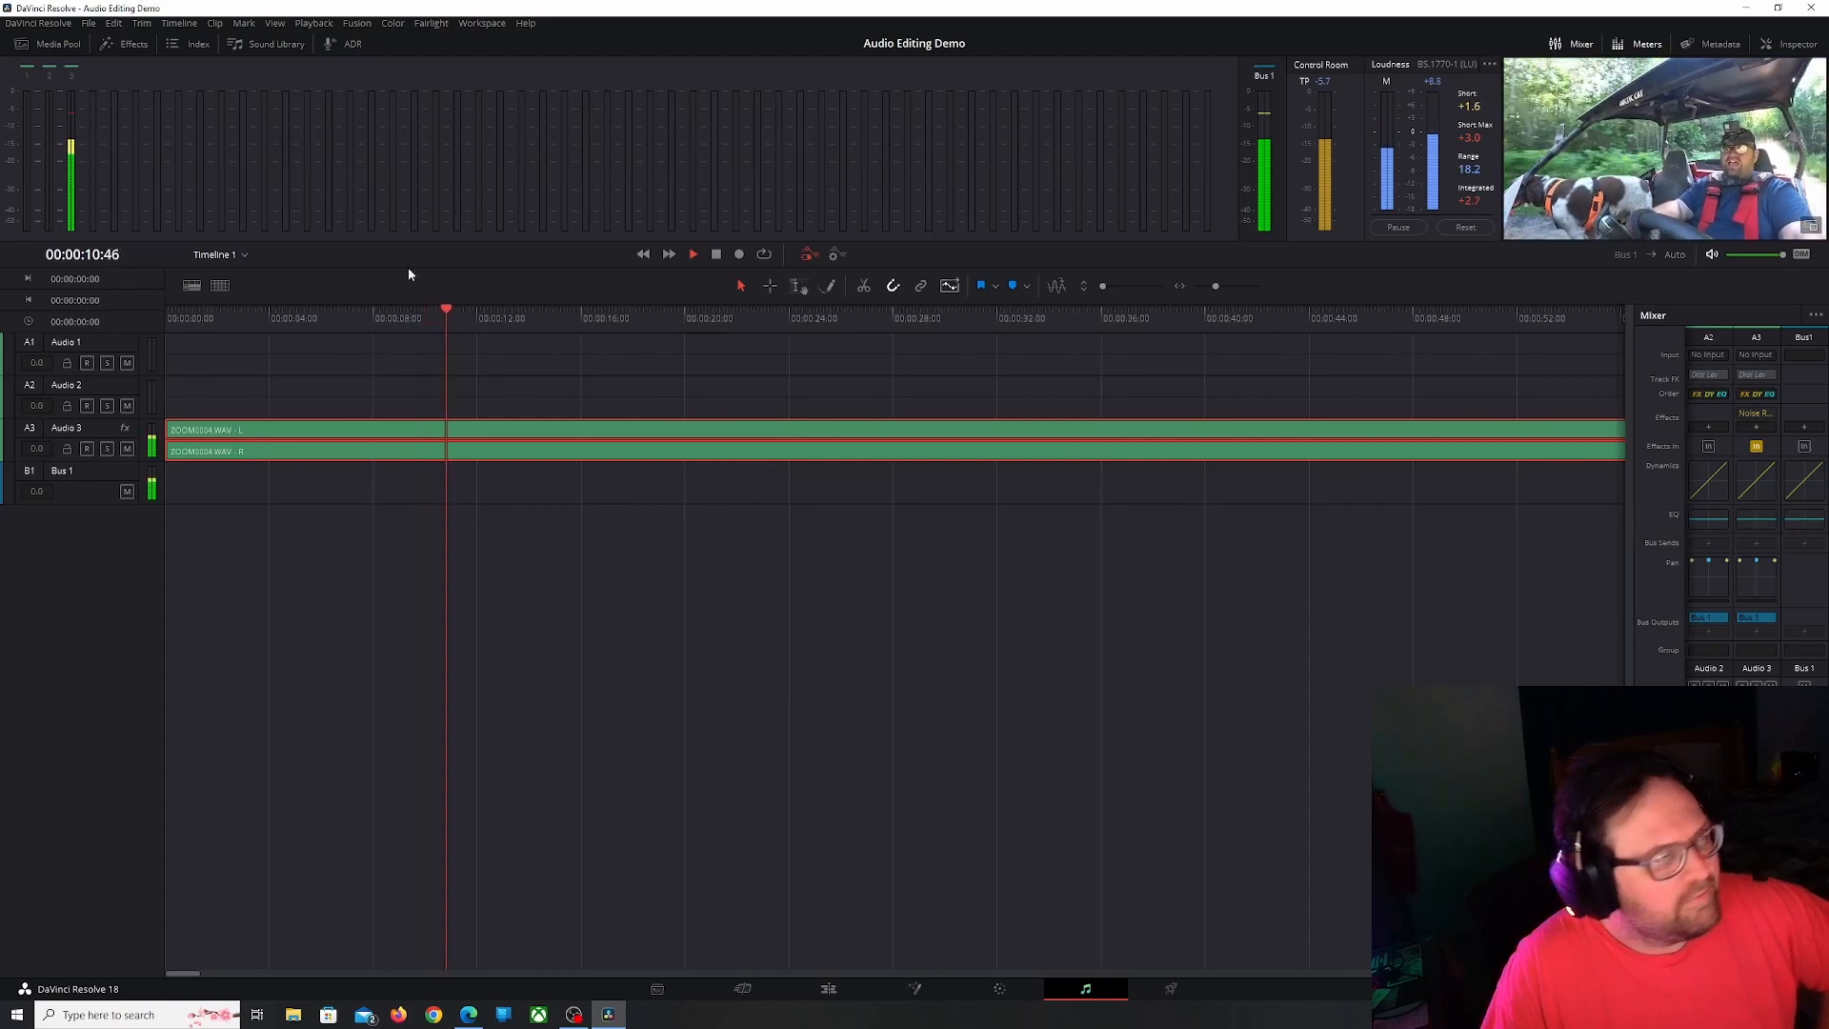
pyautogui.click(715, 254)
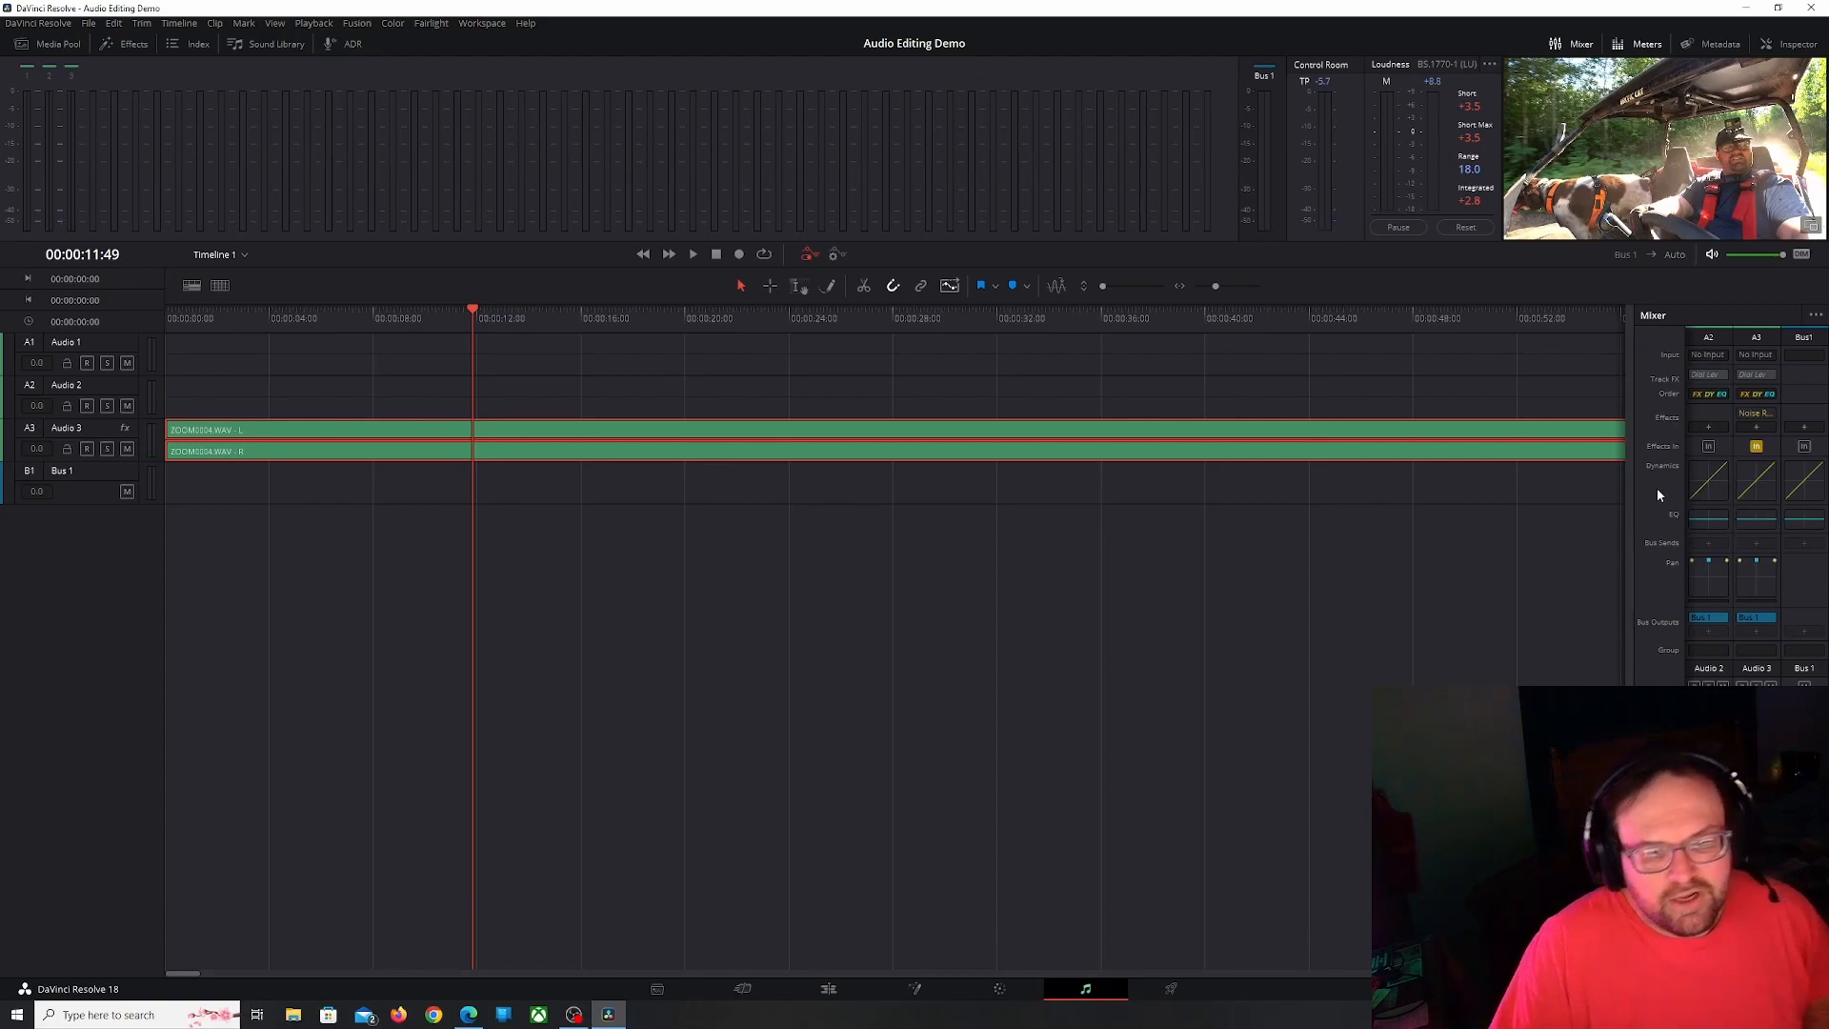
# Return the playhead to the start and enable Band 1 as a high-pass filter in the Audio 3 equalizer
pyautogui.moveTo(470, 305); pyautogui.dragTo(168, 315)
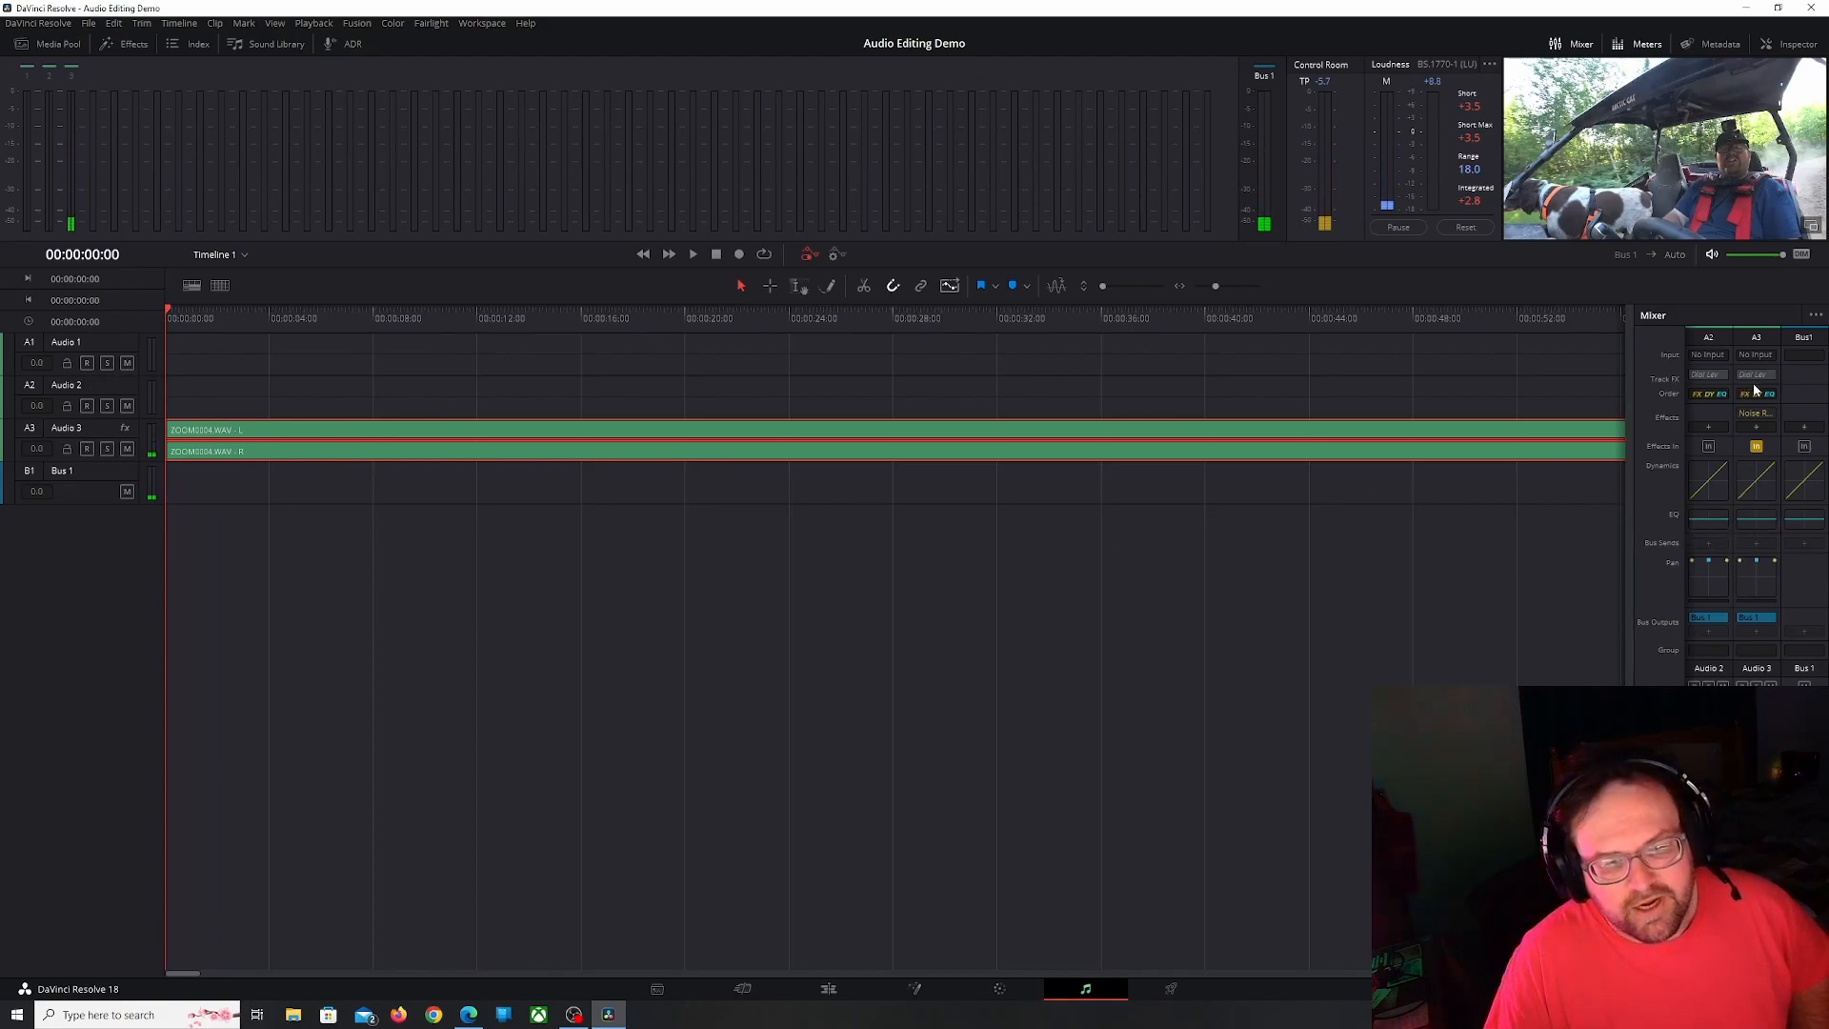
pyautogui.doubleClick(1763, 523)
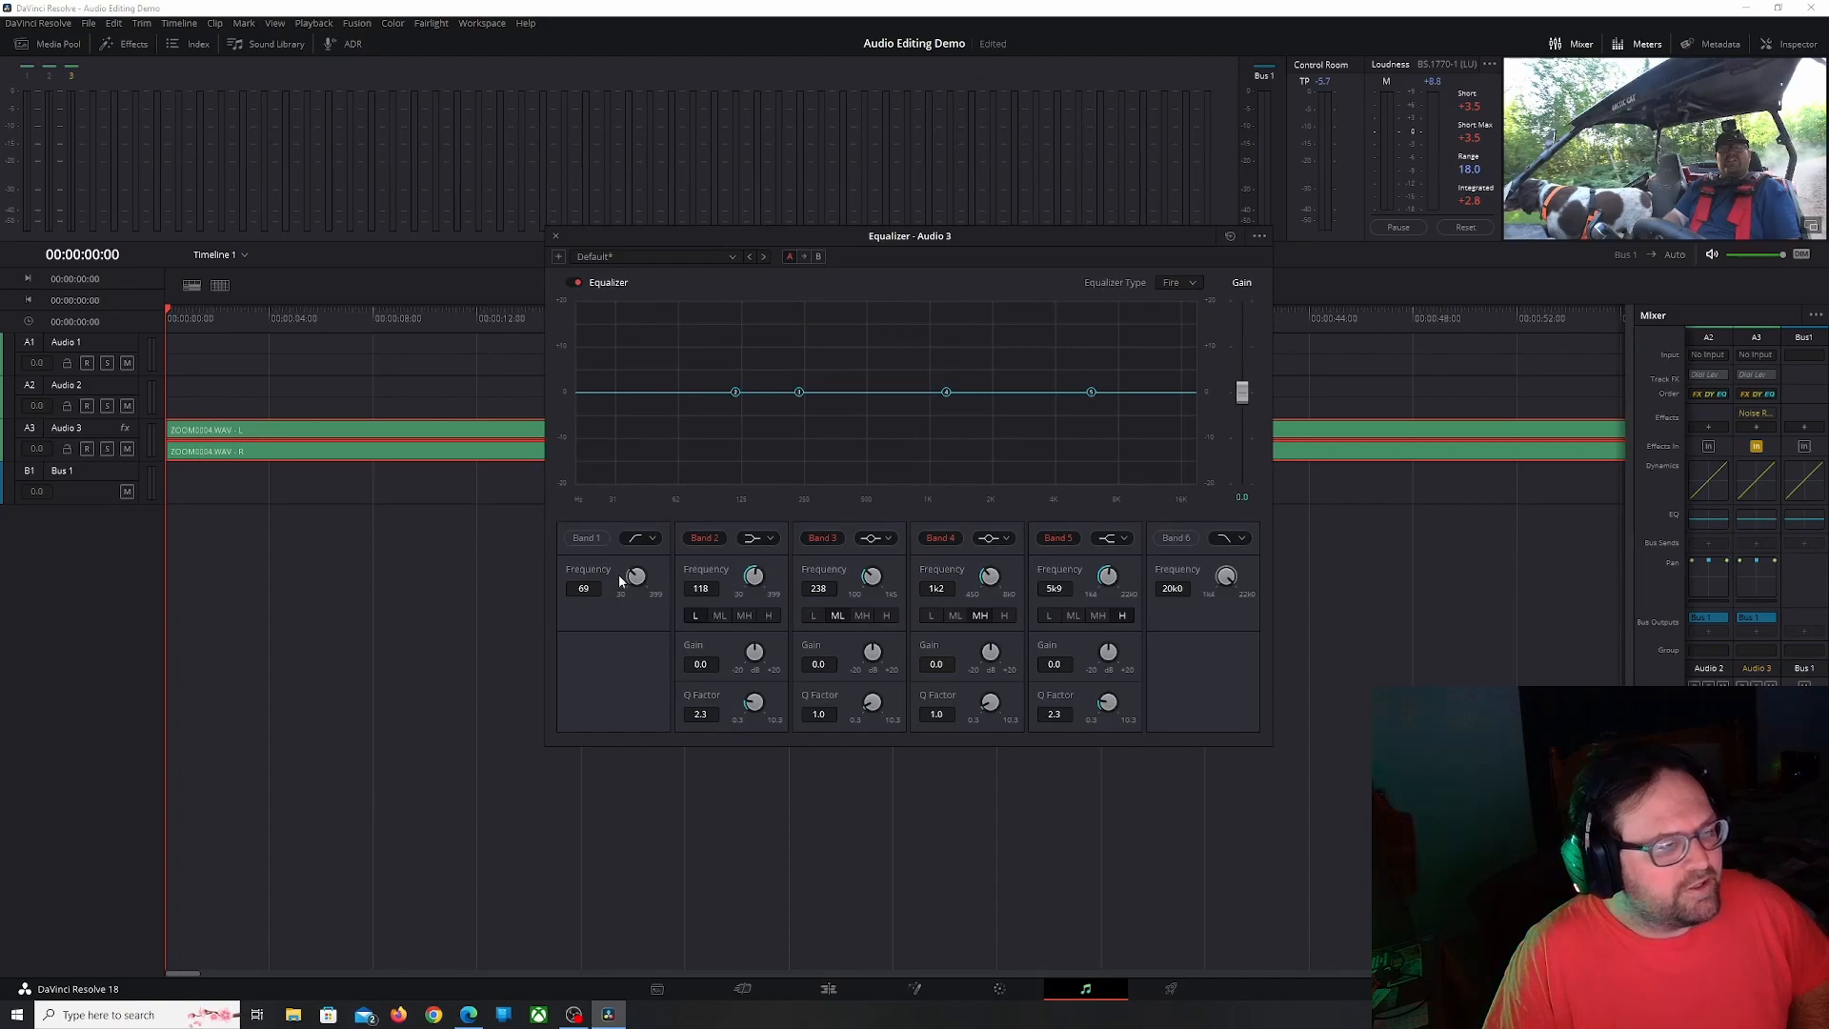
pyautogui.click(585, 538)
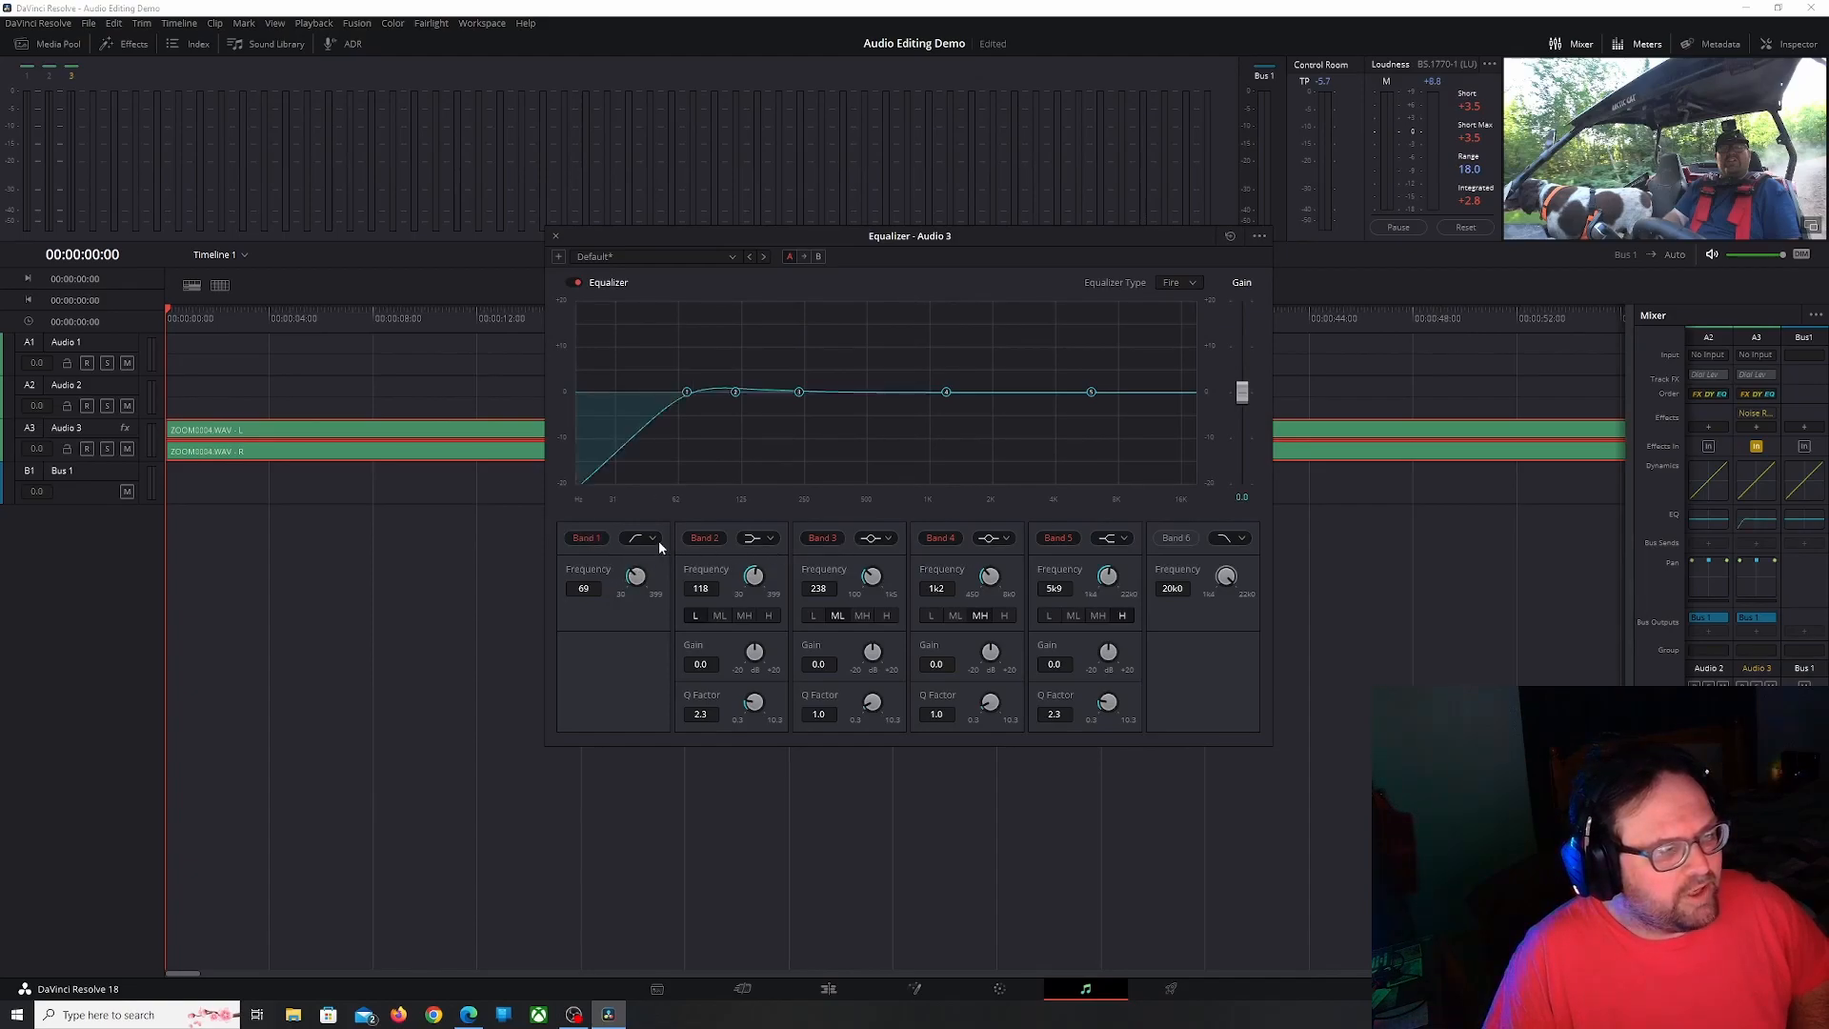
pyautogui.click(643, 574)
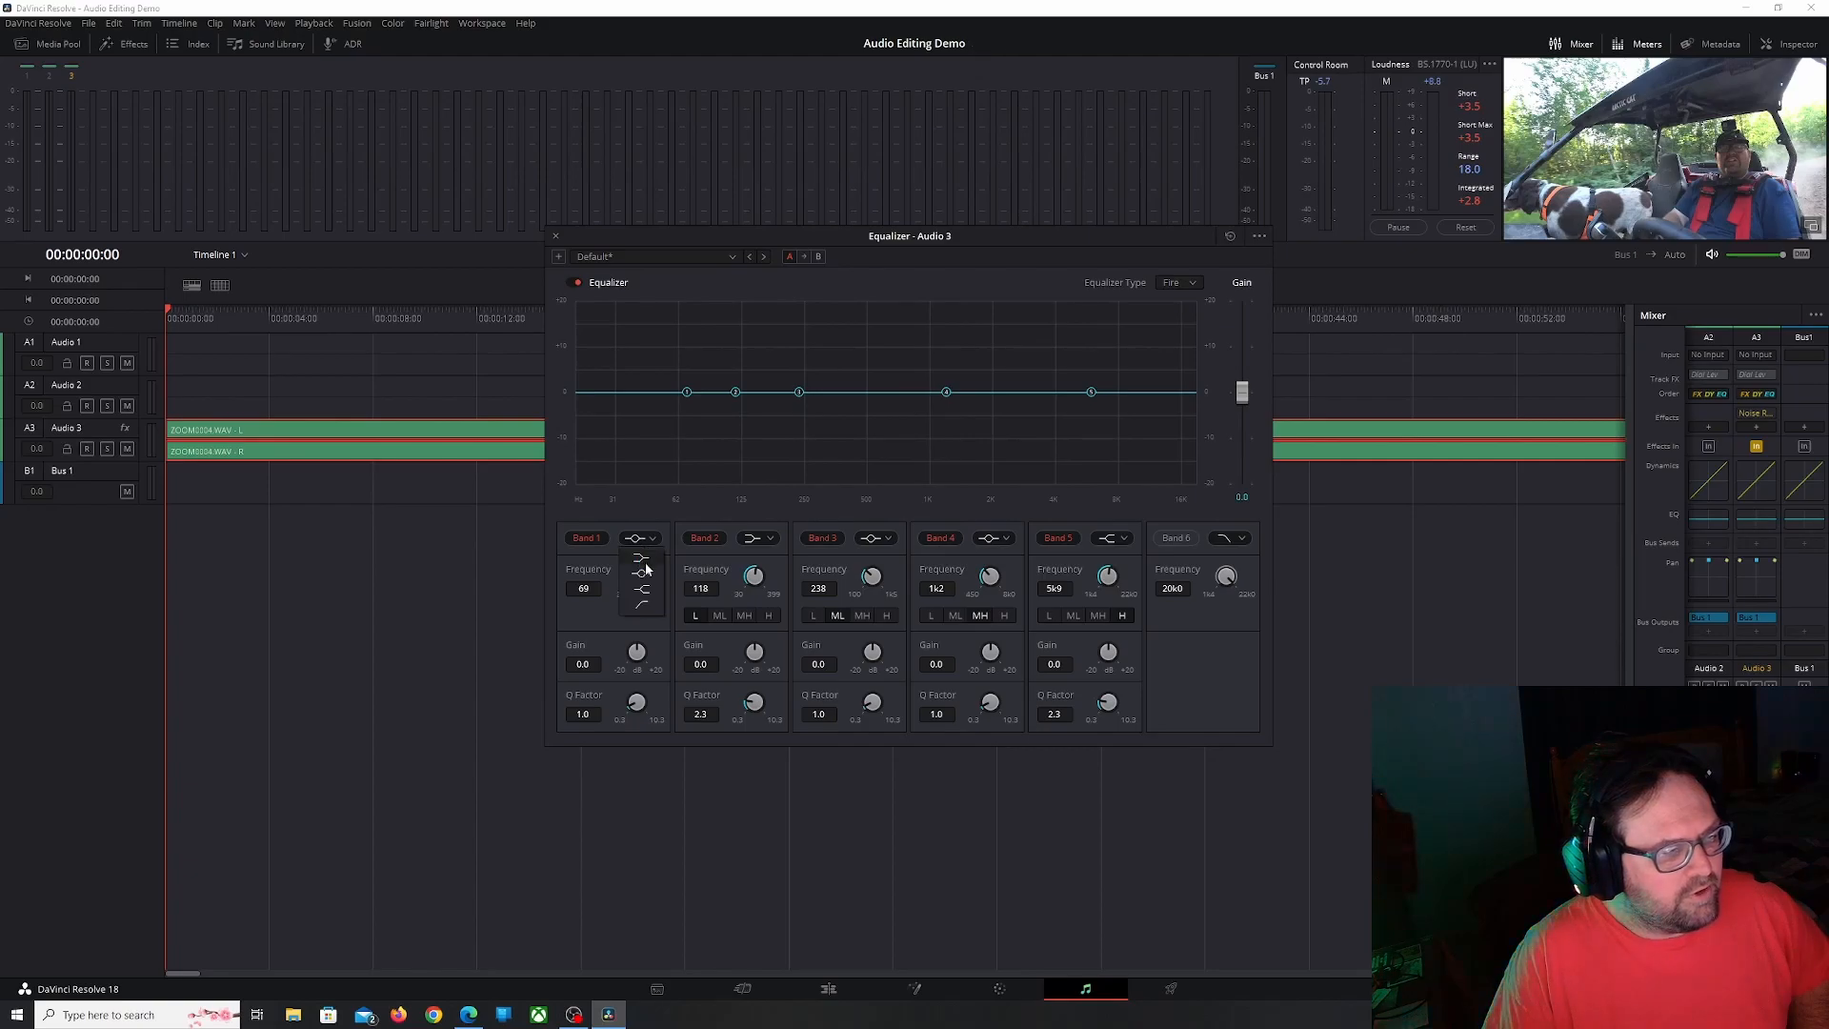
pyautogui.click(644, 606)
# Set equalizer Bands 2 and 5 to bell filters and enable Band 6 as a low-pass filter
pyautogui.click(762, 543)
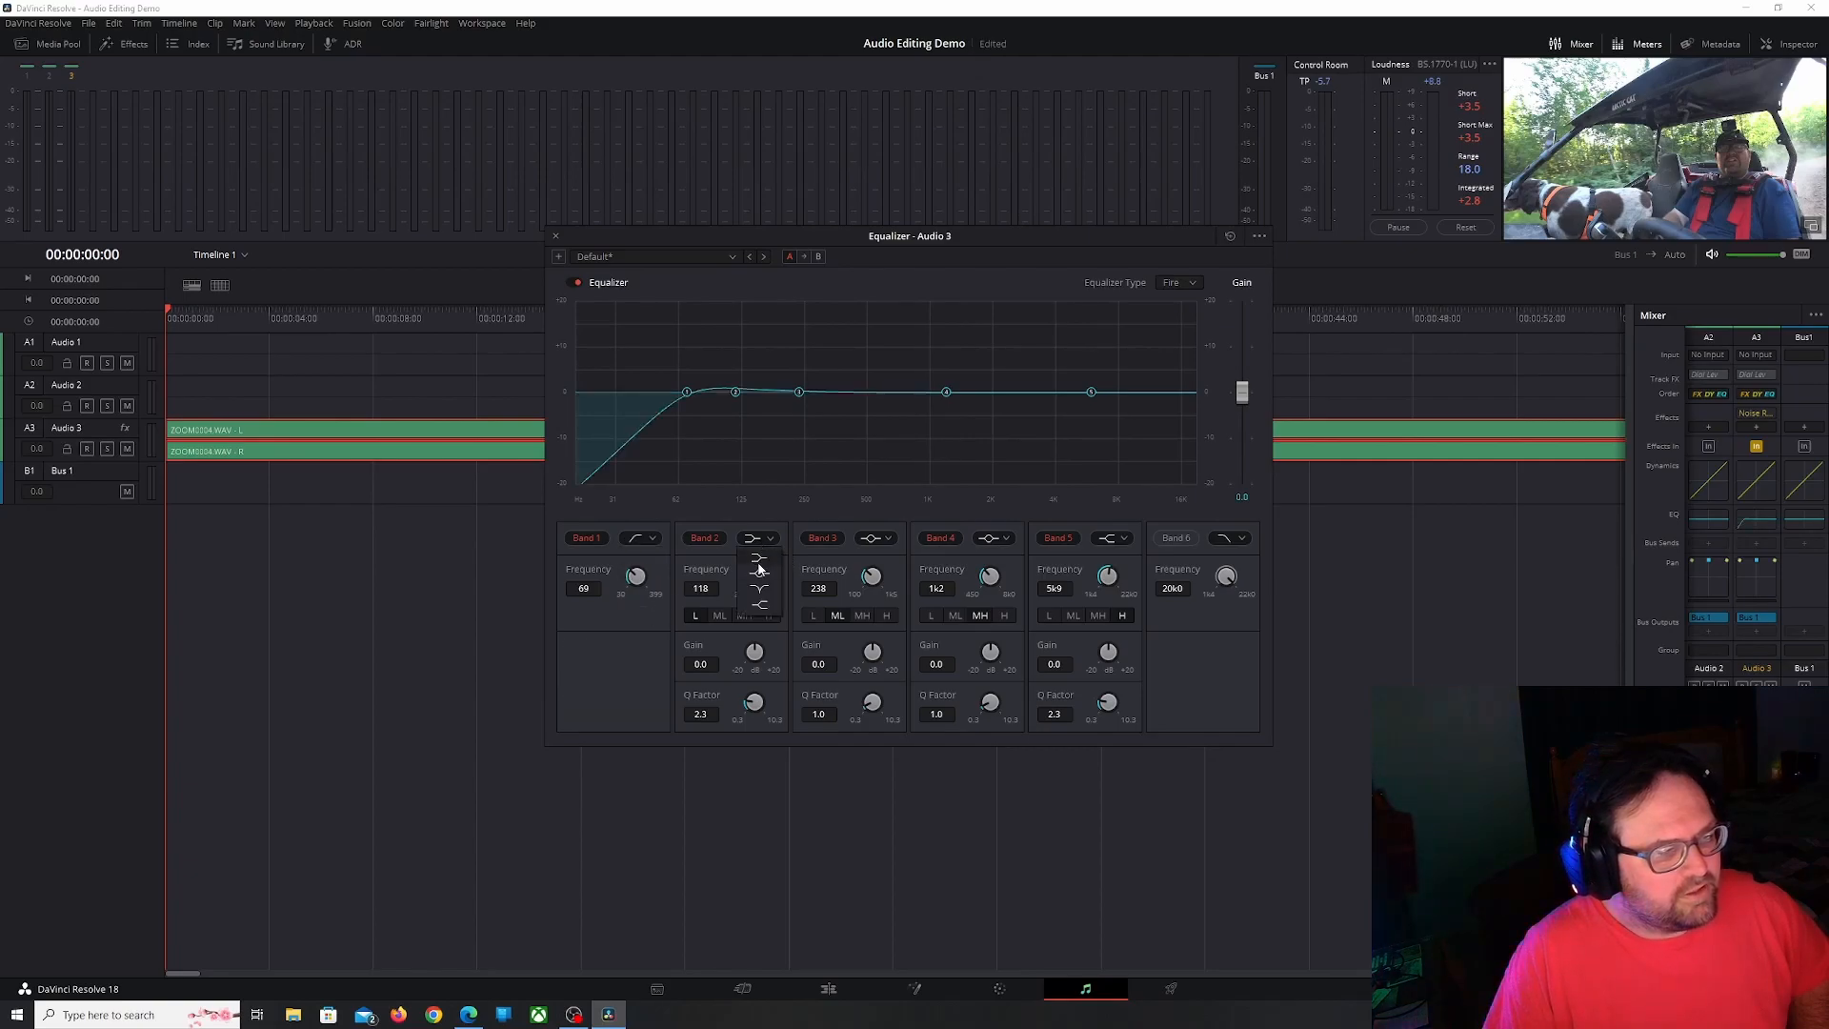
pyautogui.click(759, 576)
pyautogui.click(1114, 542)
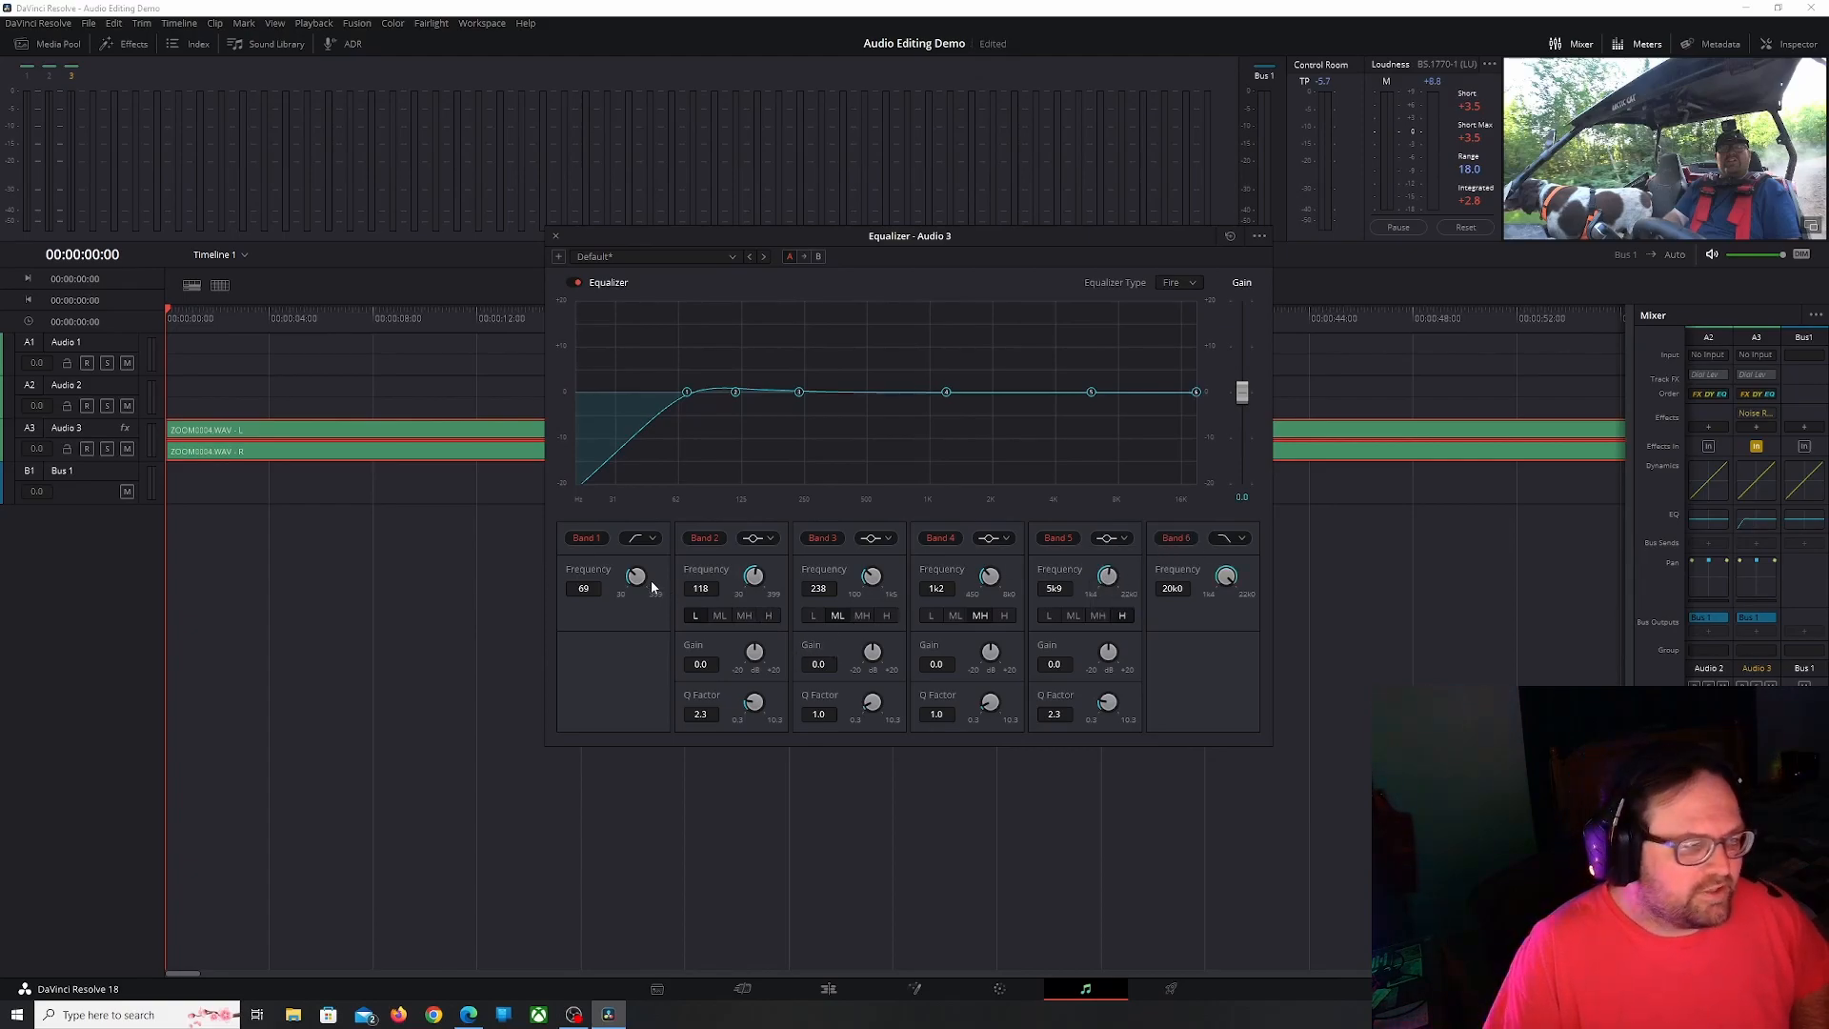
# Set the Band 1 frequency to 80 Hz and play the timeline to listen to the equalized audio
pyautogui.moveTo(636, 576); pyautogui.dragTo(653, 580)
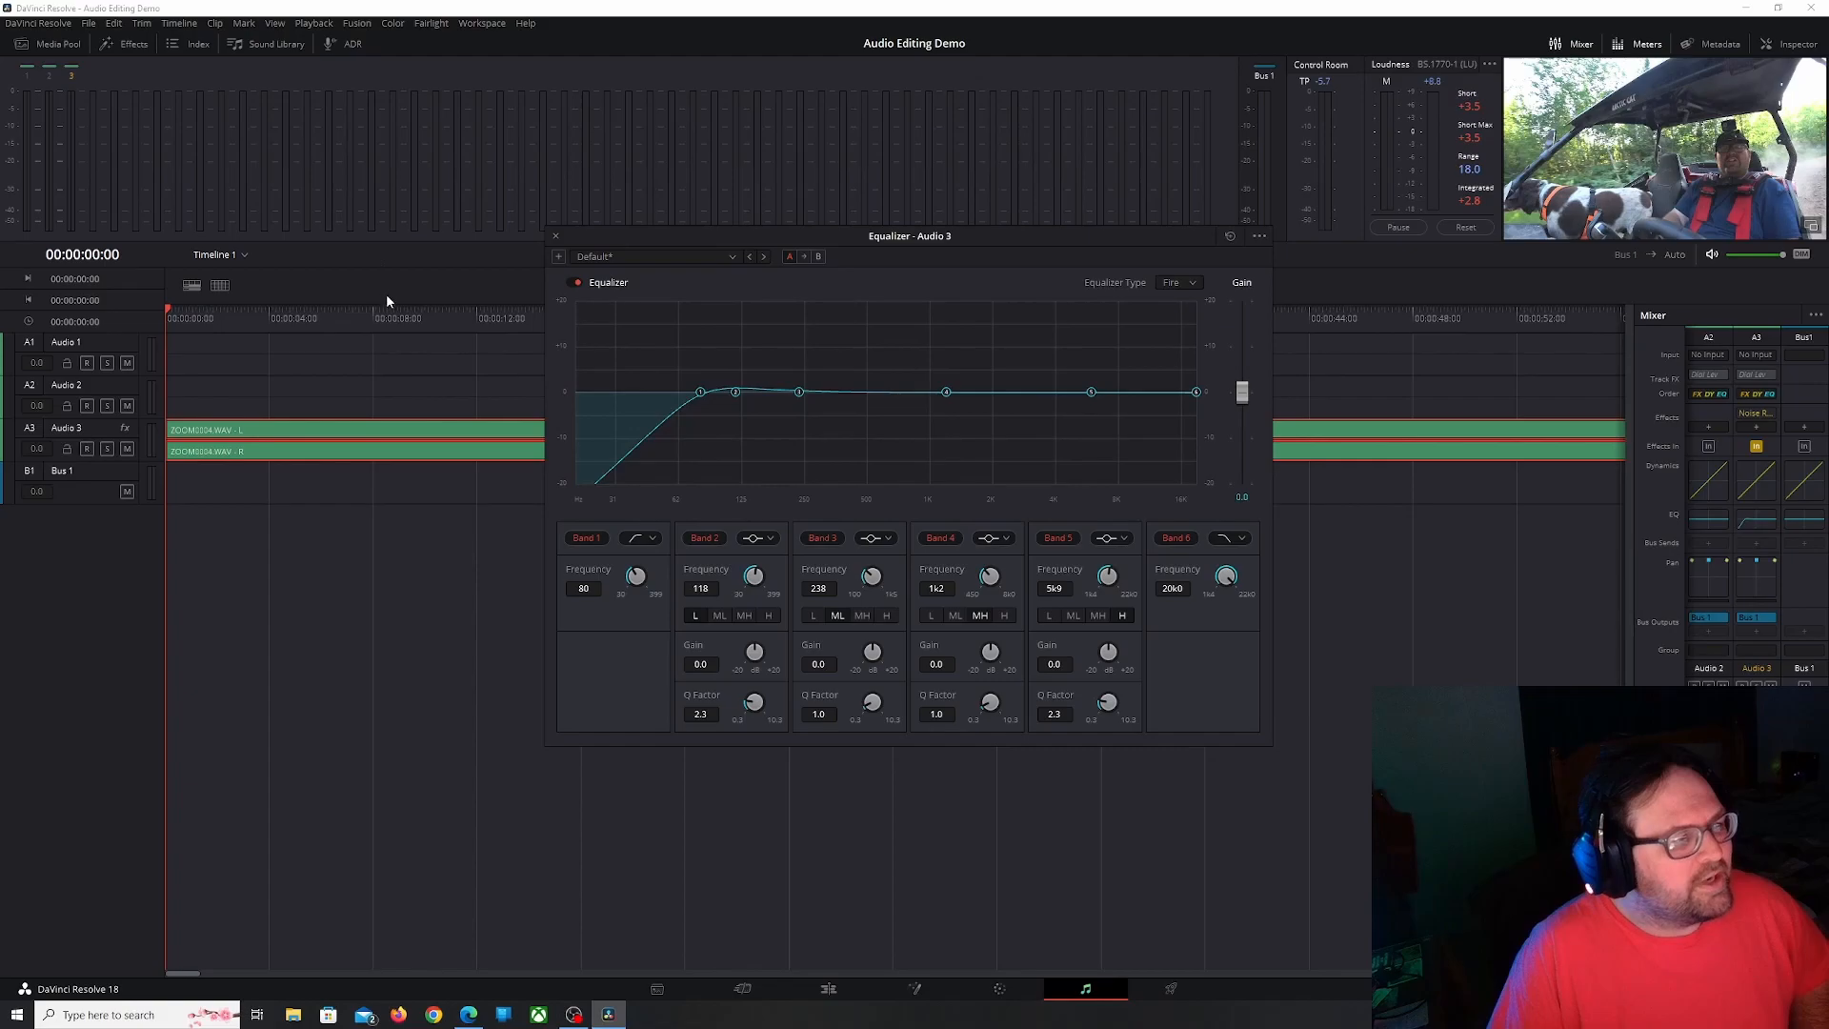
pyautogui.moveTo(997, 234); pyautogui.dragTo(1003, 284)
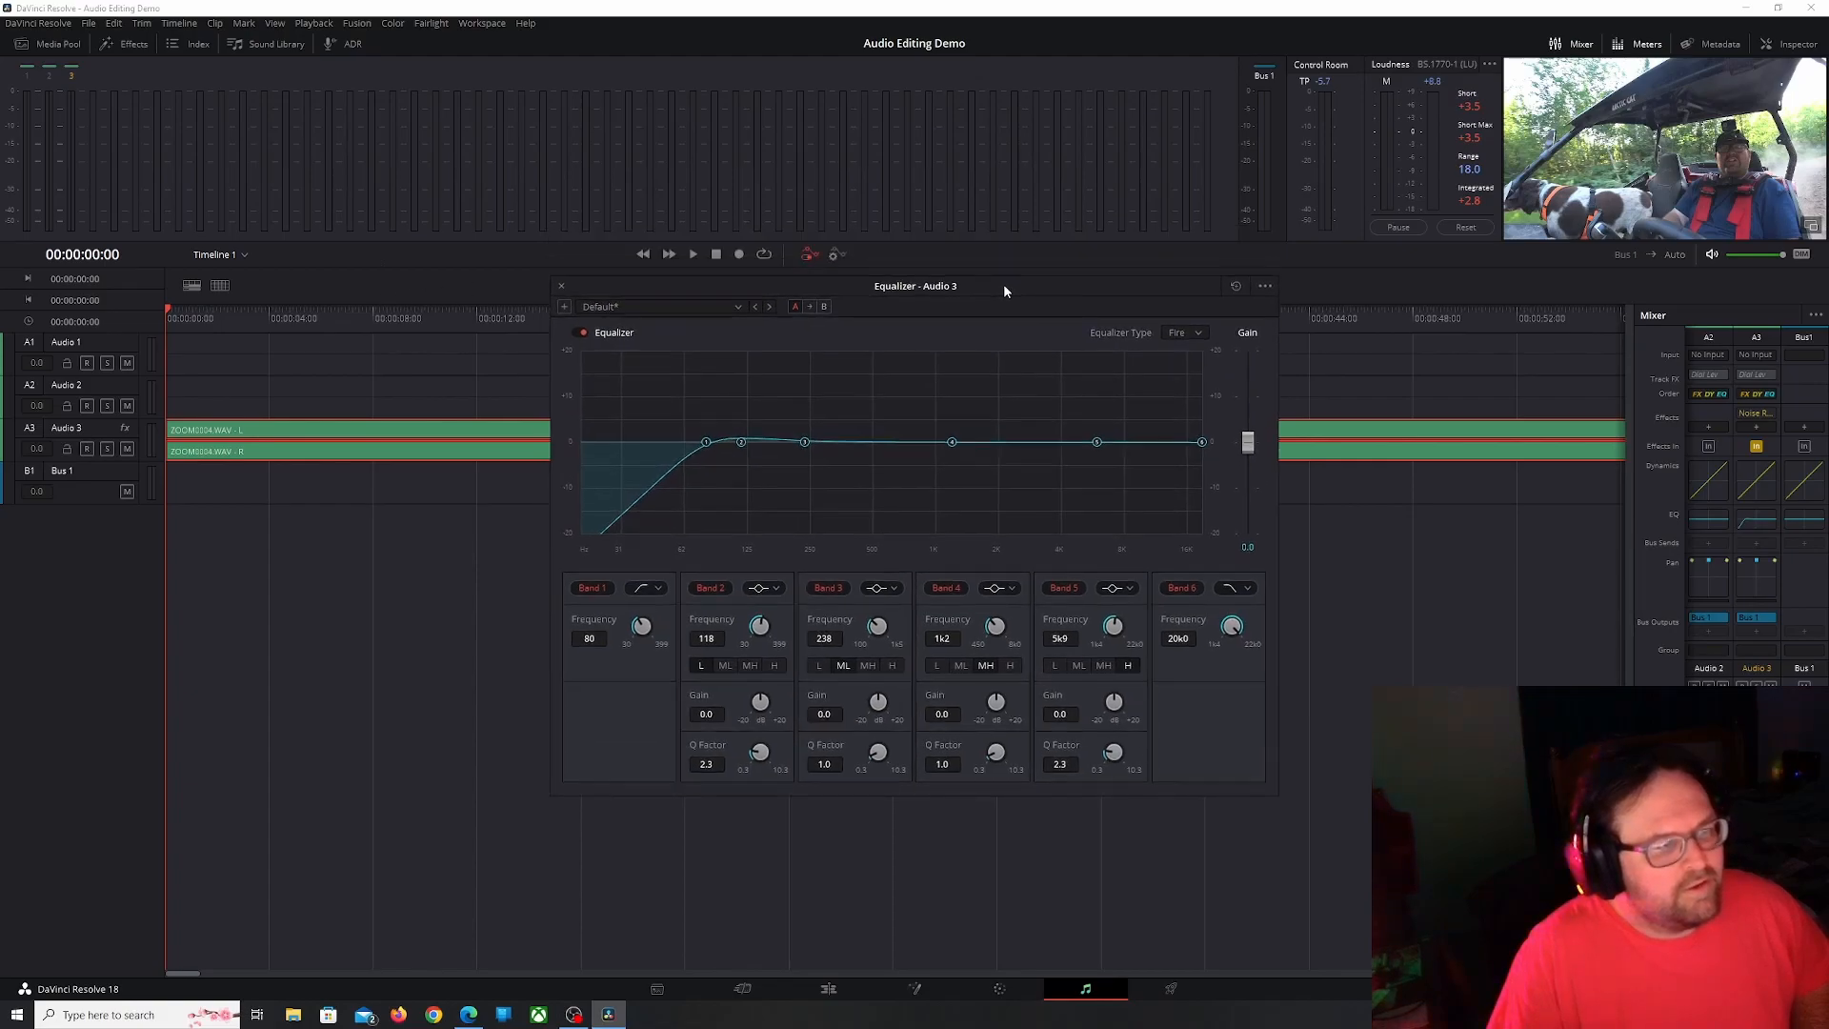
pyautogui.click(694, 254)
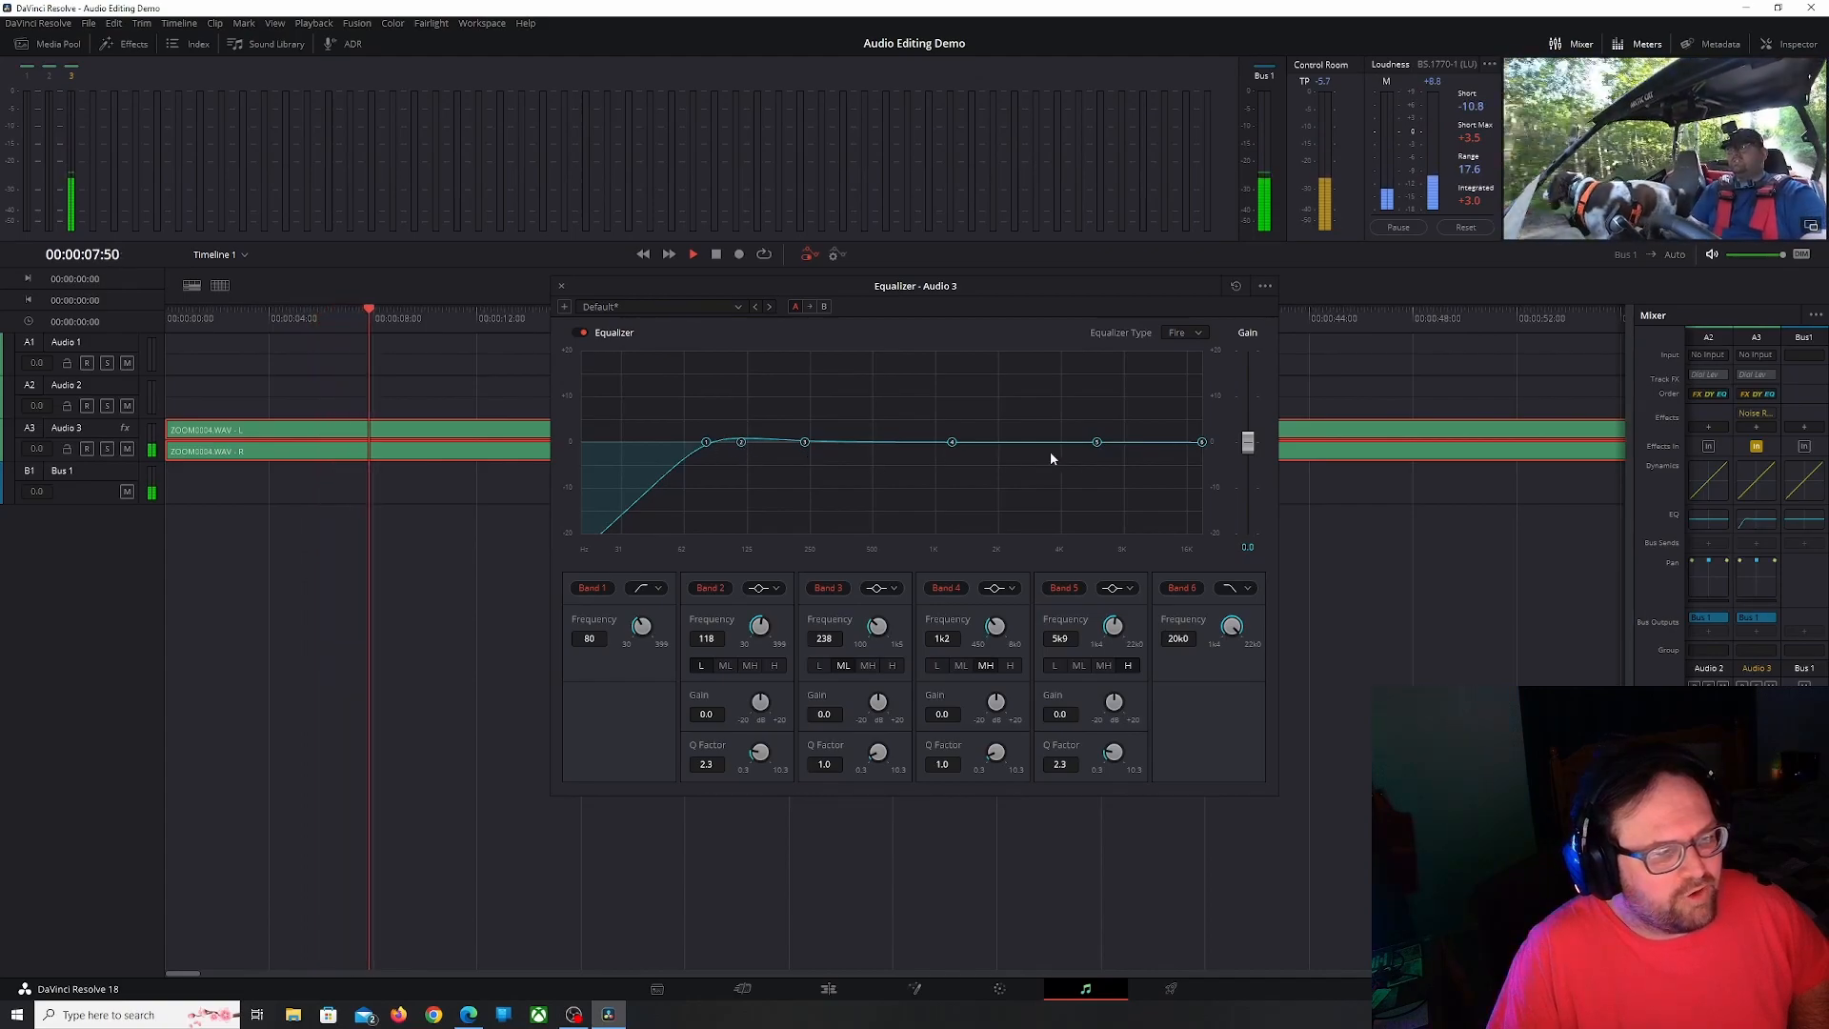
# Shape the equalizer curve: Band 2 at 148 Hz/-9.3 dB, Band 3 at 515 Hz/-5.4 dB, Band 4 at 2.2 kHz/-5.5 dB, Band 5 at 8 kHz/-0.2 dB
pyautogui.moveTo(741, 442); pyautogui.dragTo(766, 490)
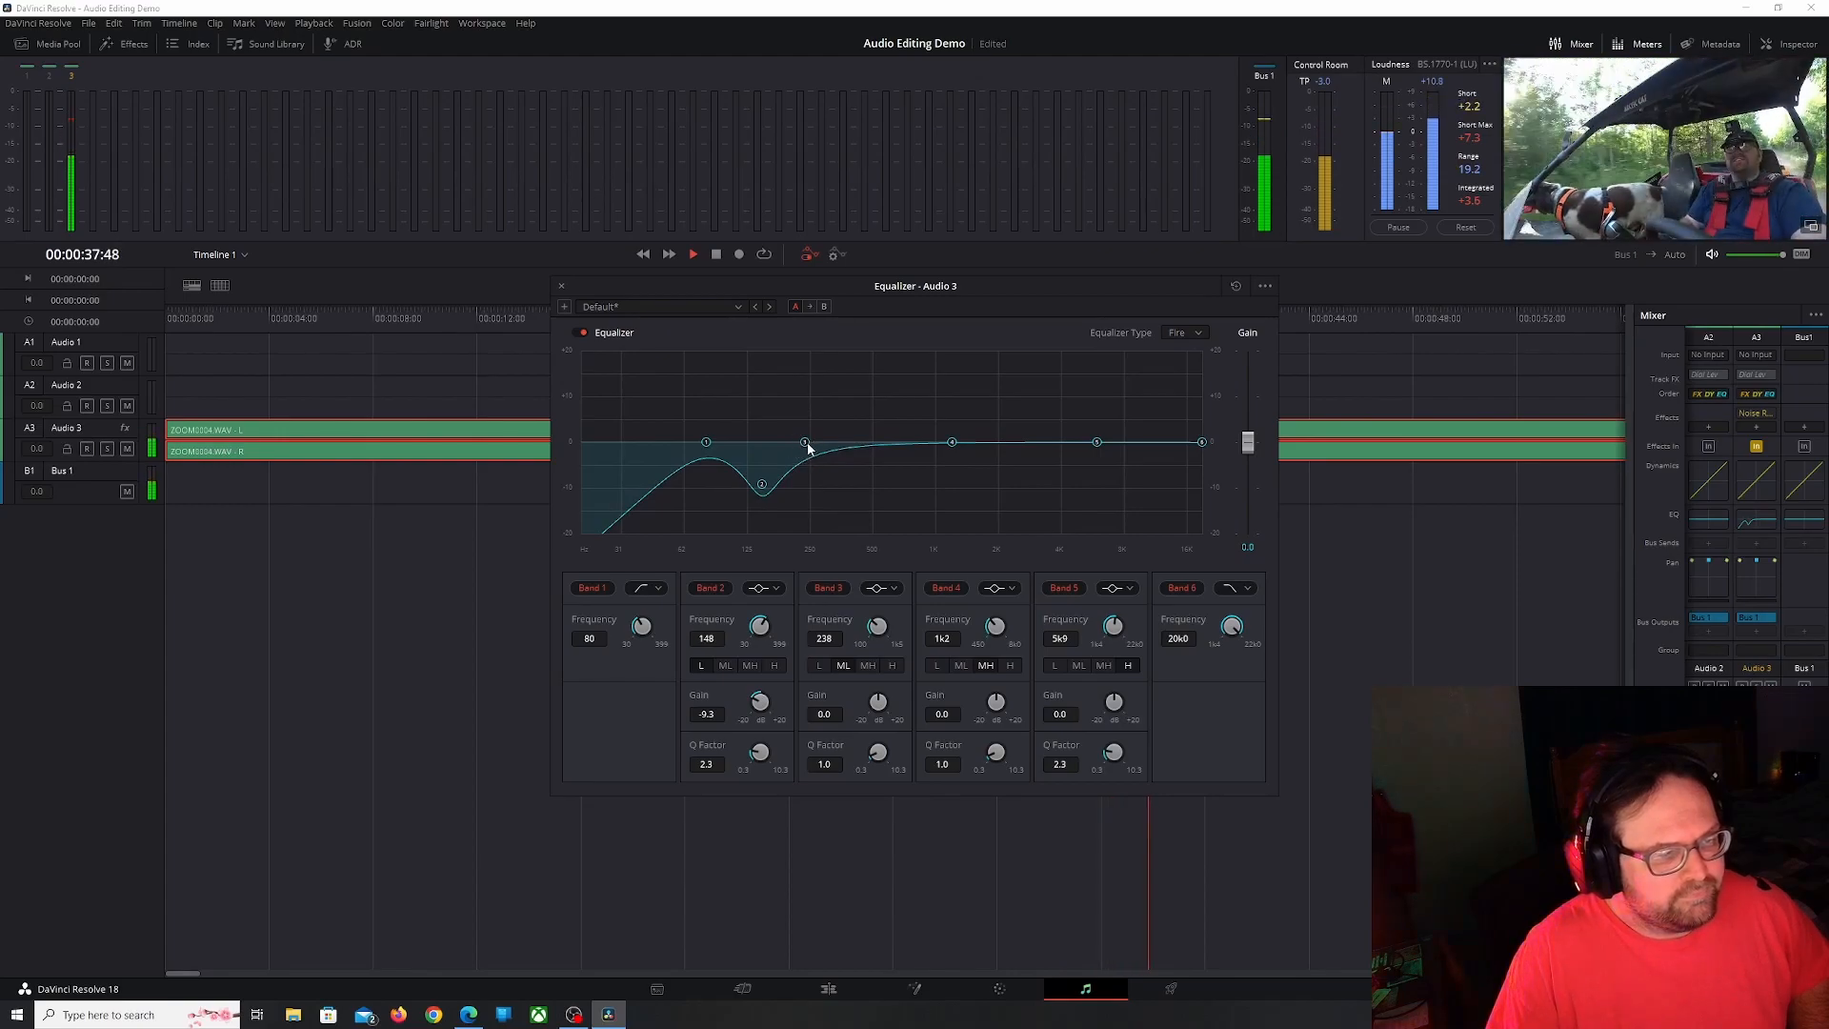
pyautogui.moveTo(805, 443); pyautogui.dragTo(877, 473)
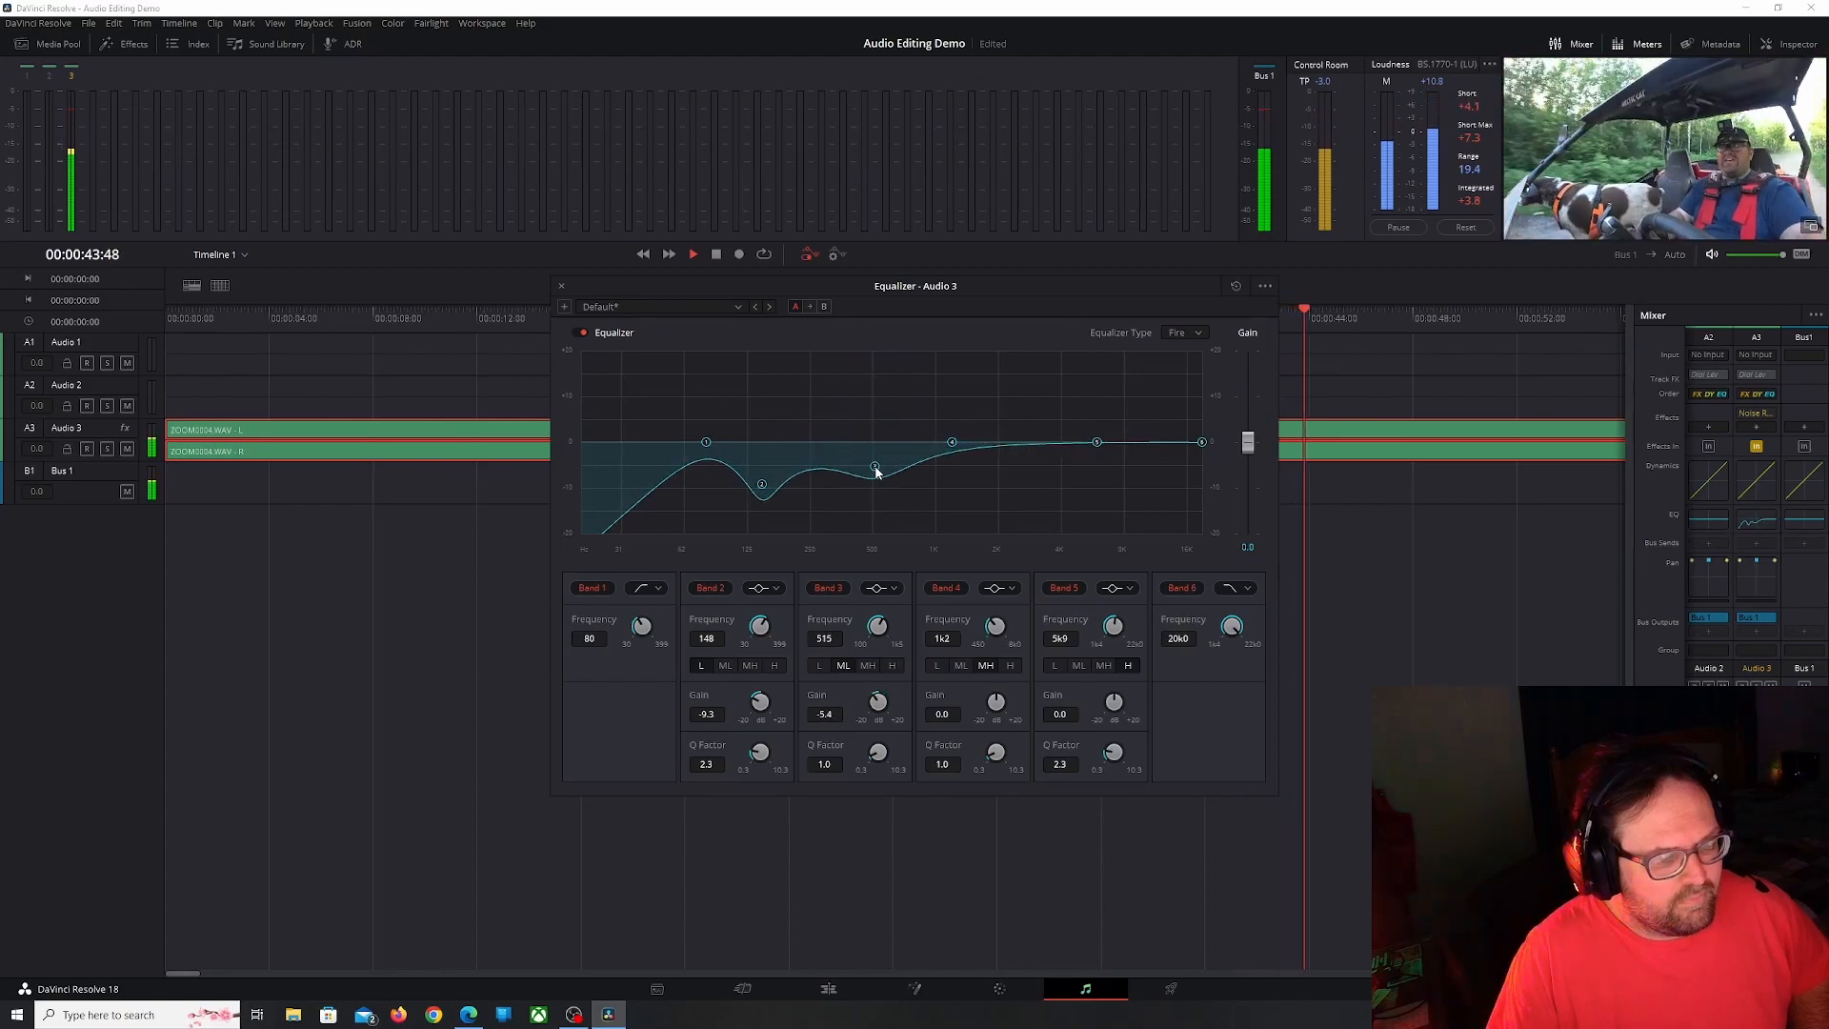
pyautogui.moveTo(952, 442); pyautogui.dragTo(1124, 444)
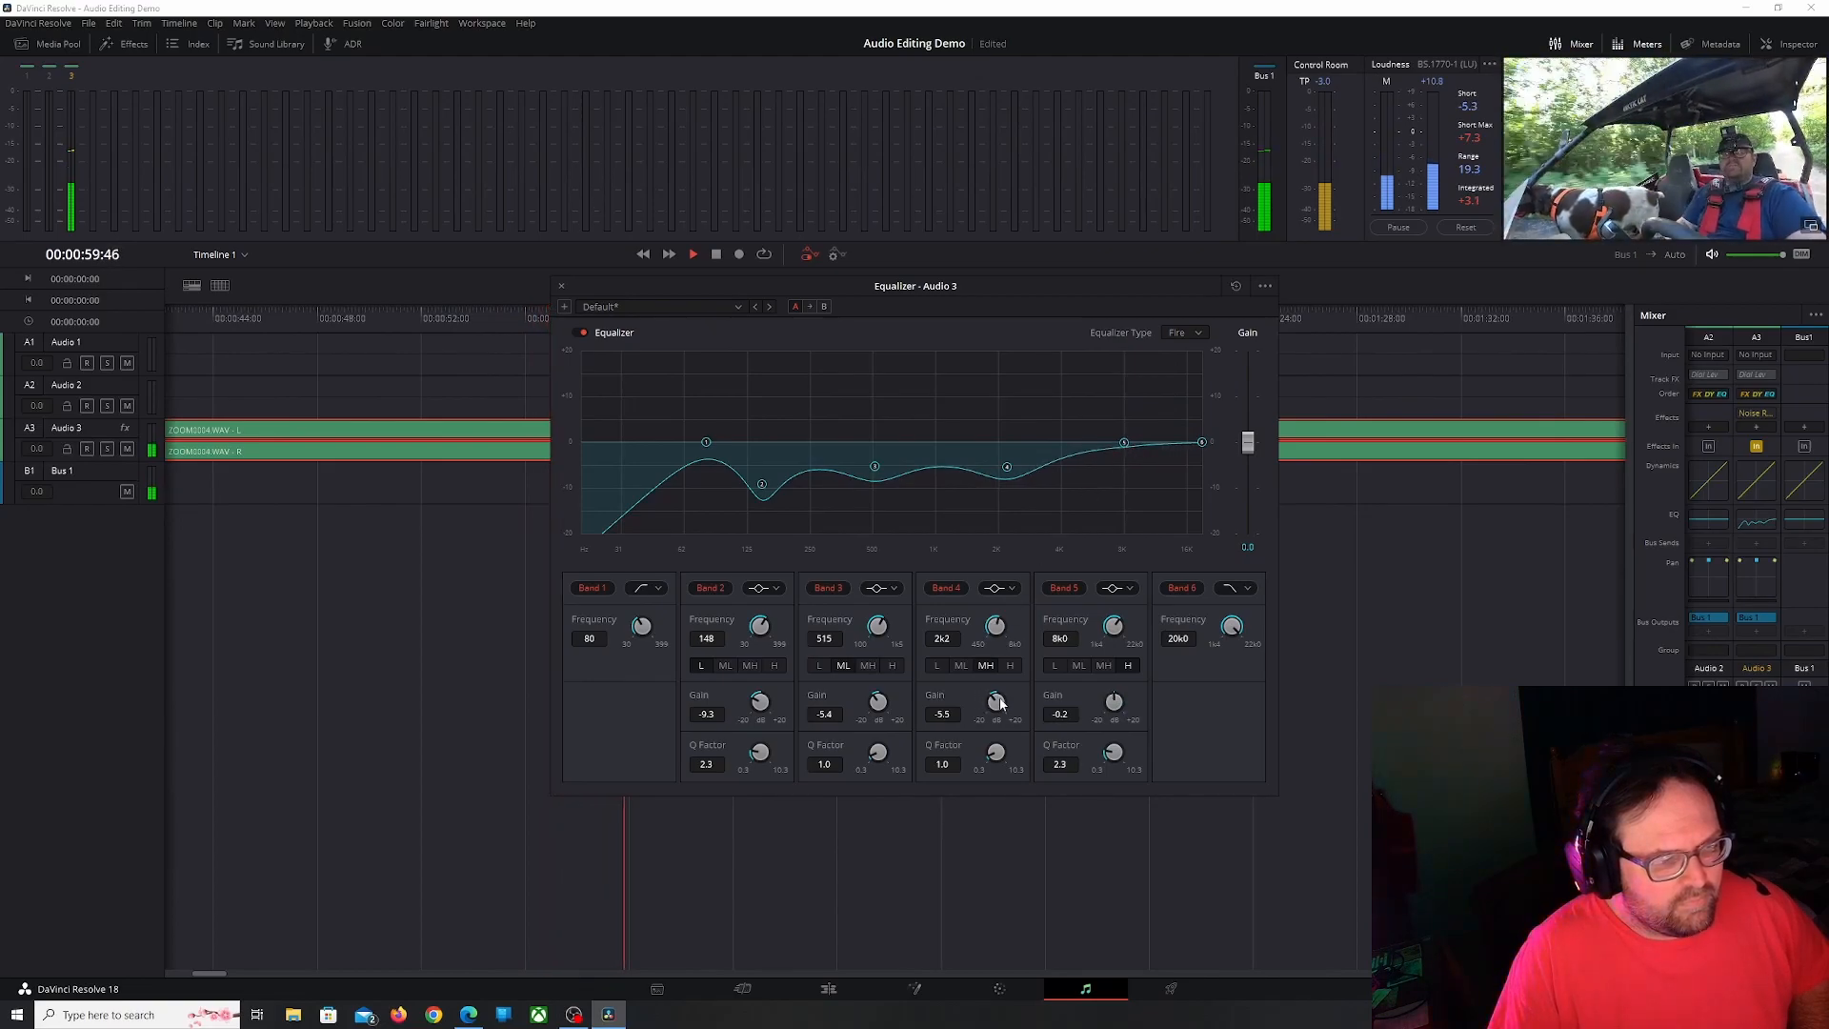
pyautogui.click(717, 255)
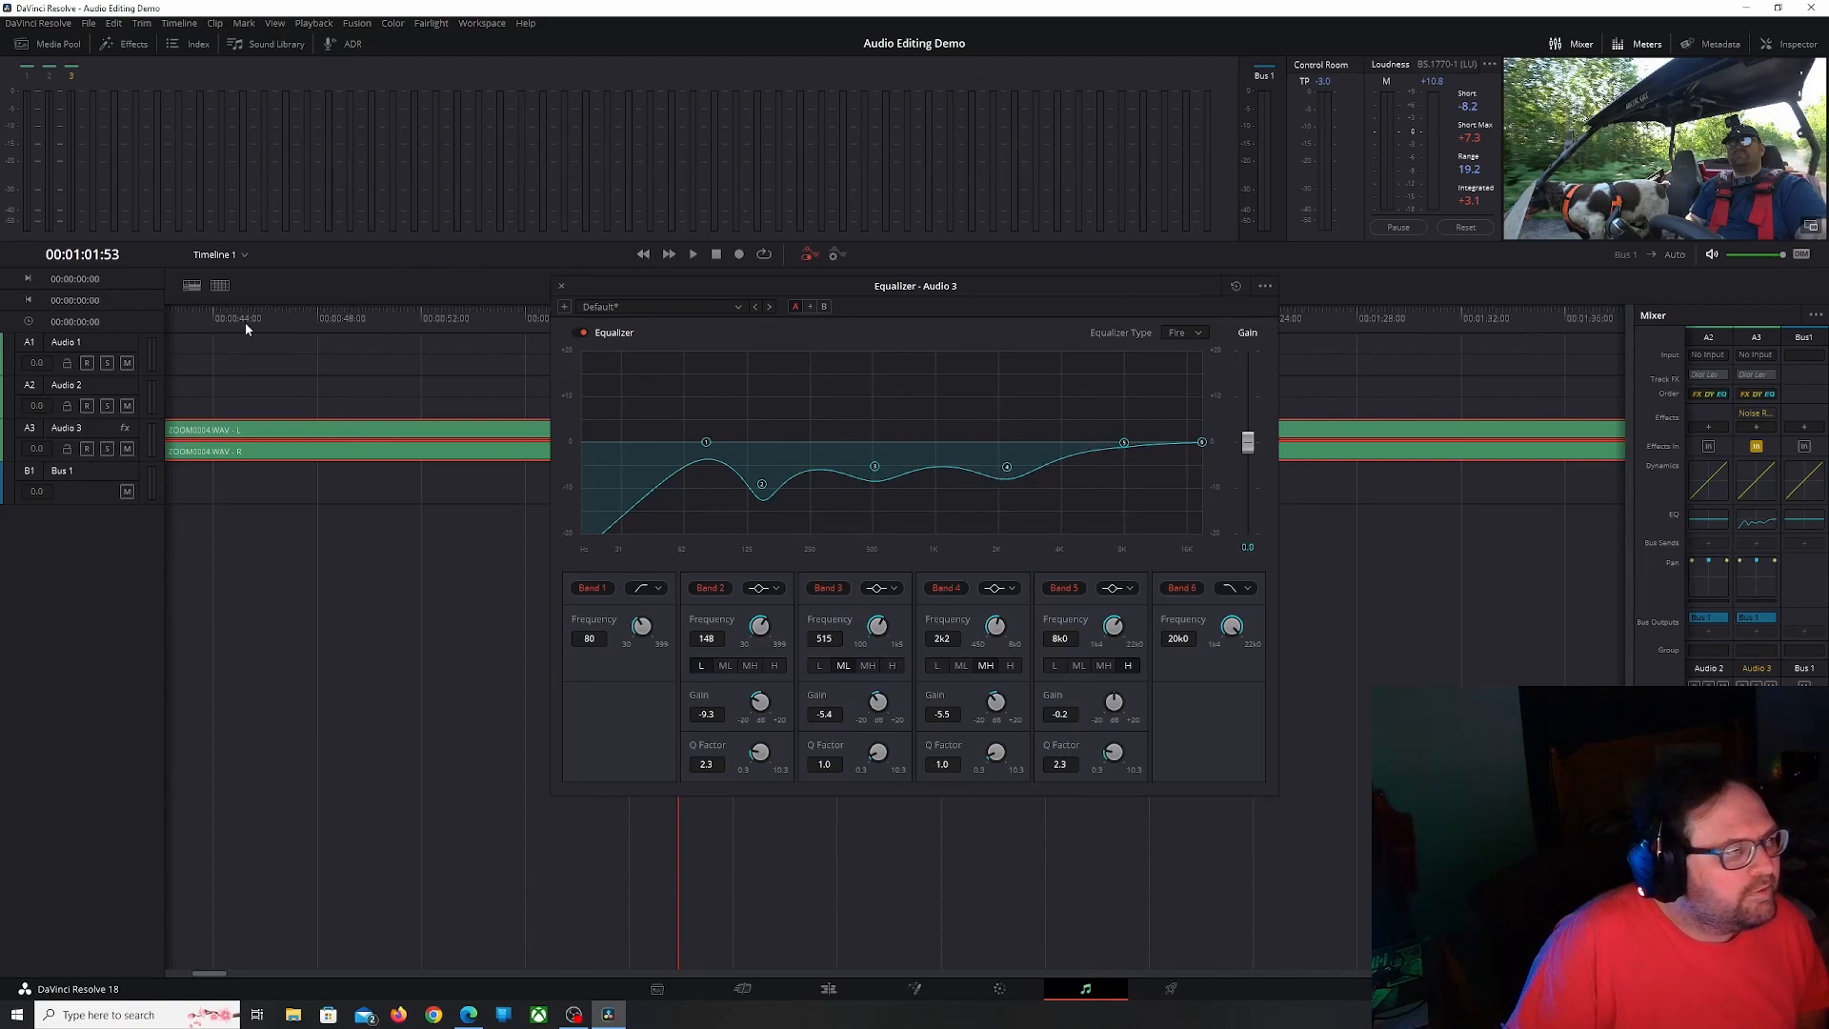
# Return the playhead to the start of the timeline and play the equalized Audio 3 track
pyautogui.click(179, 316)
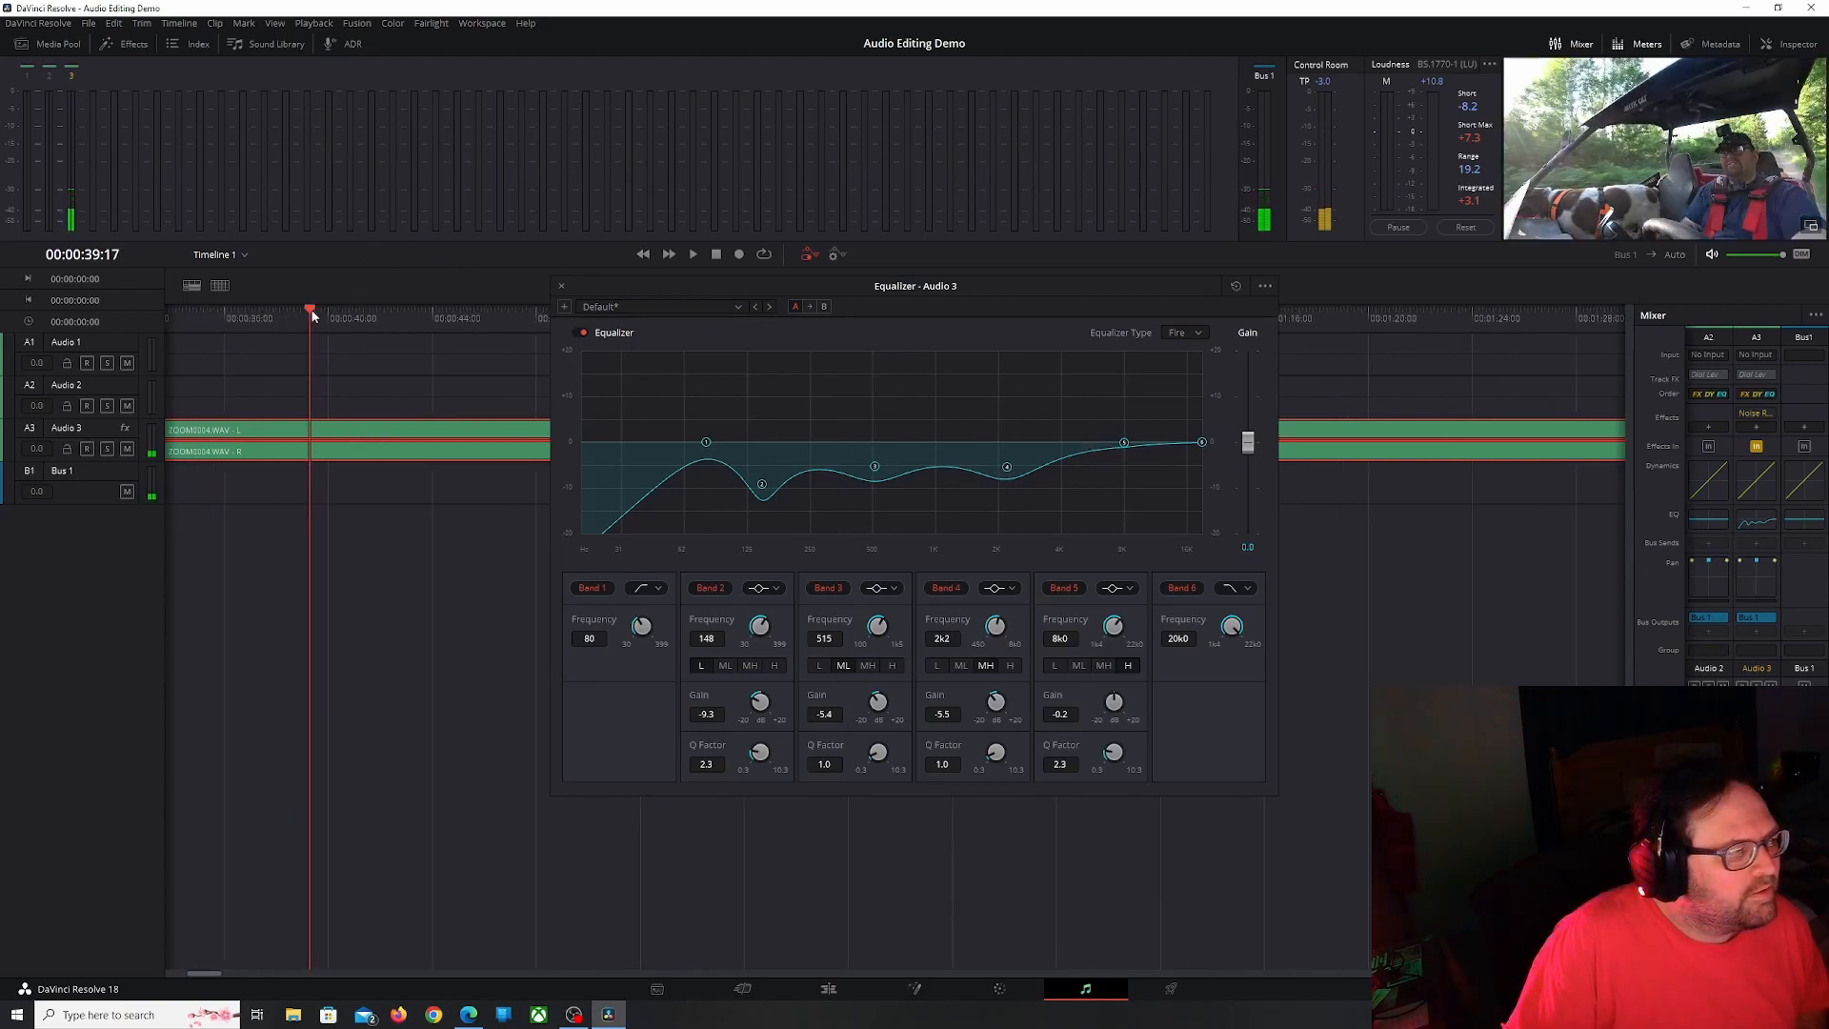
pyautogui.press('Home')
pyautogui.click(692, 255)
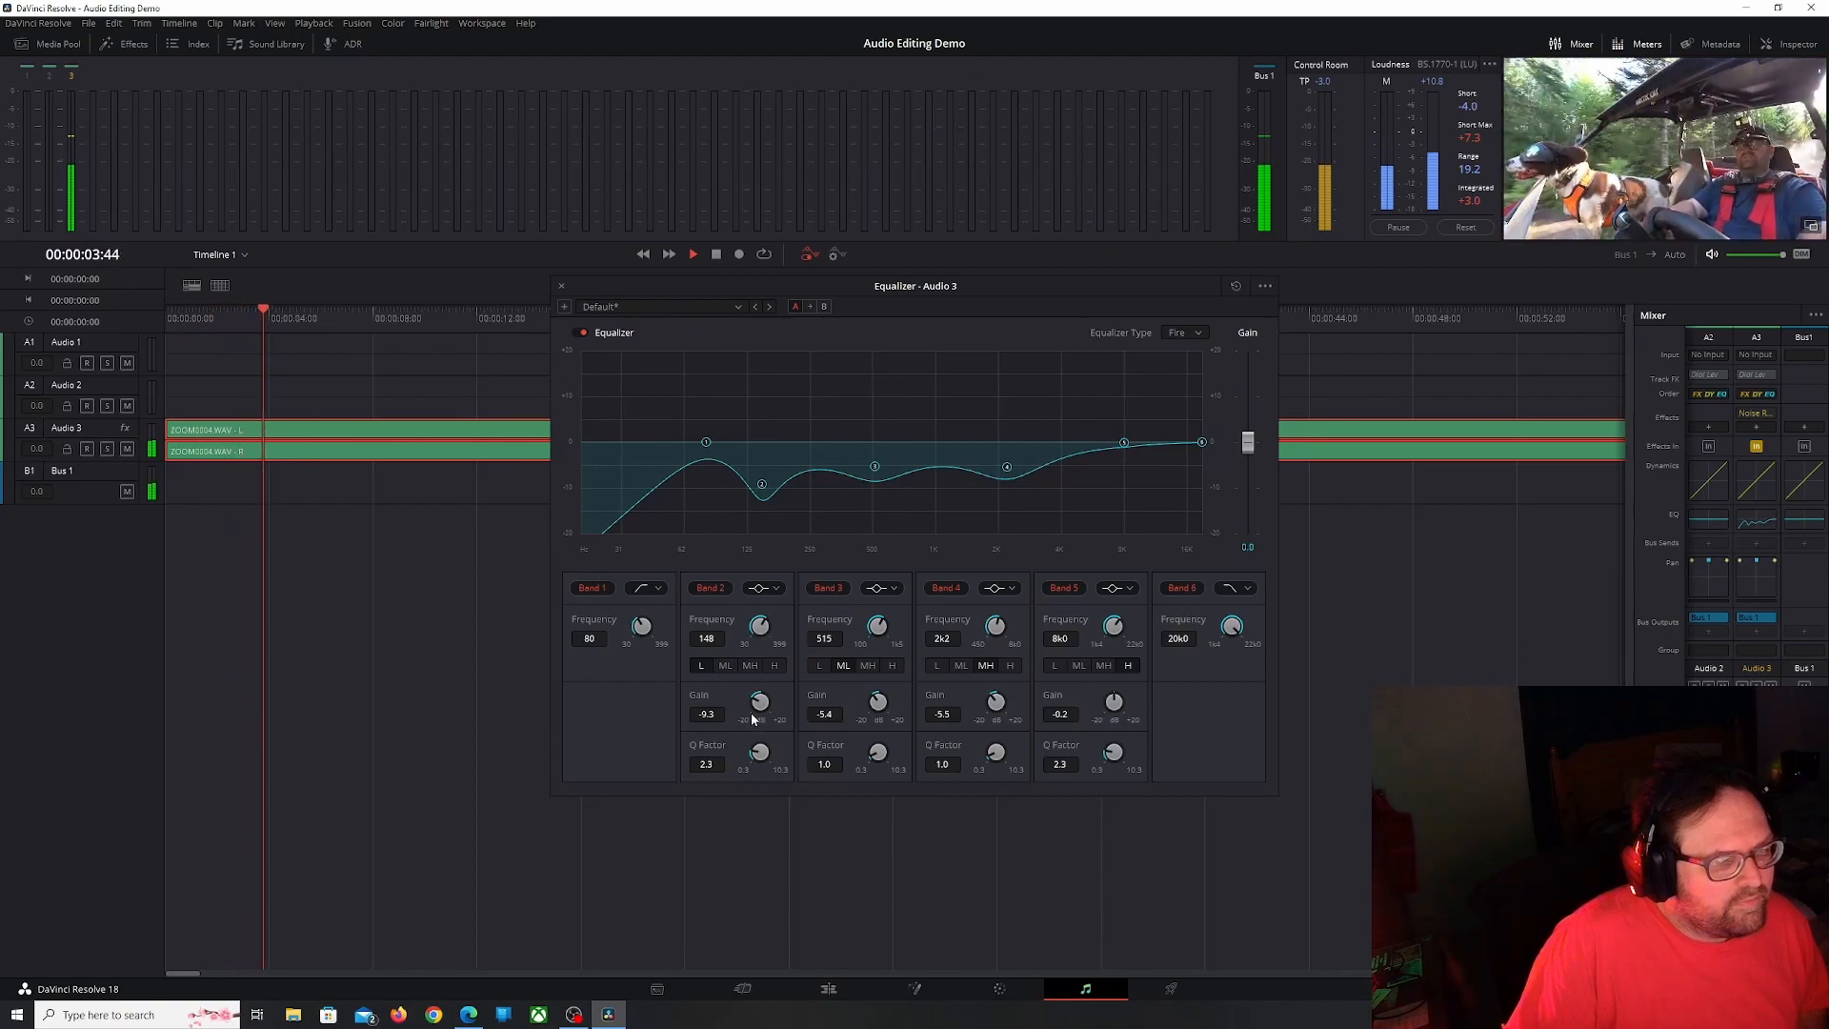
# Audition Band 2 Q factors of 1.7, 8.2 and 0.3, settle on 2.8, and stop playback
pyautogui.moveTo(759, 756)
pyautogui.mouseDown()
pyautogui.moveTo(858, 764)
pyautogui.moveTo(666, 760)
pyautogui.moveTo(762, 743)
pyautogui.moveTo(757, 724)
pyautogui.mouseUp()
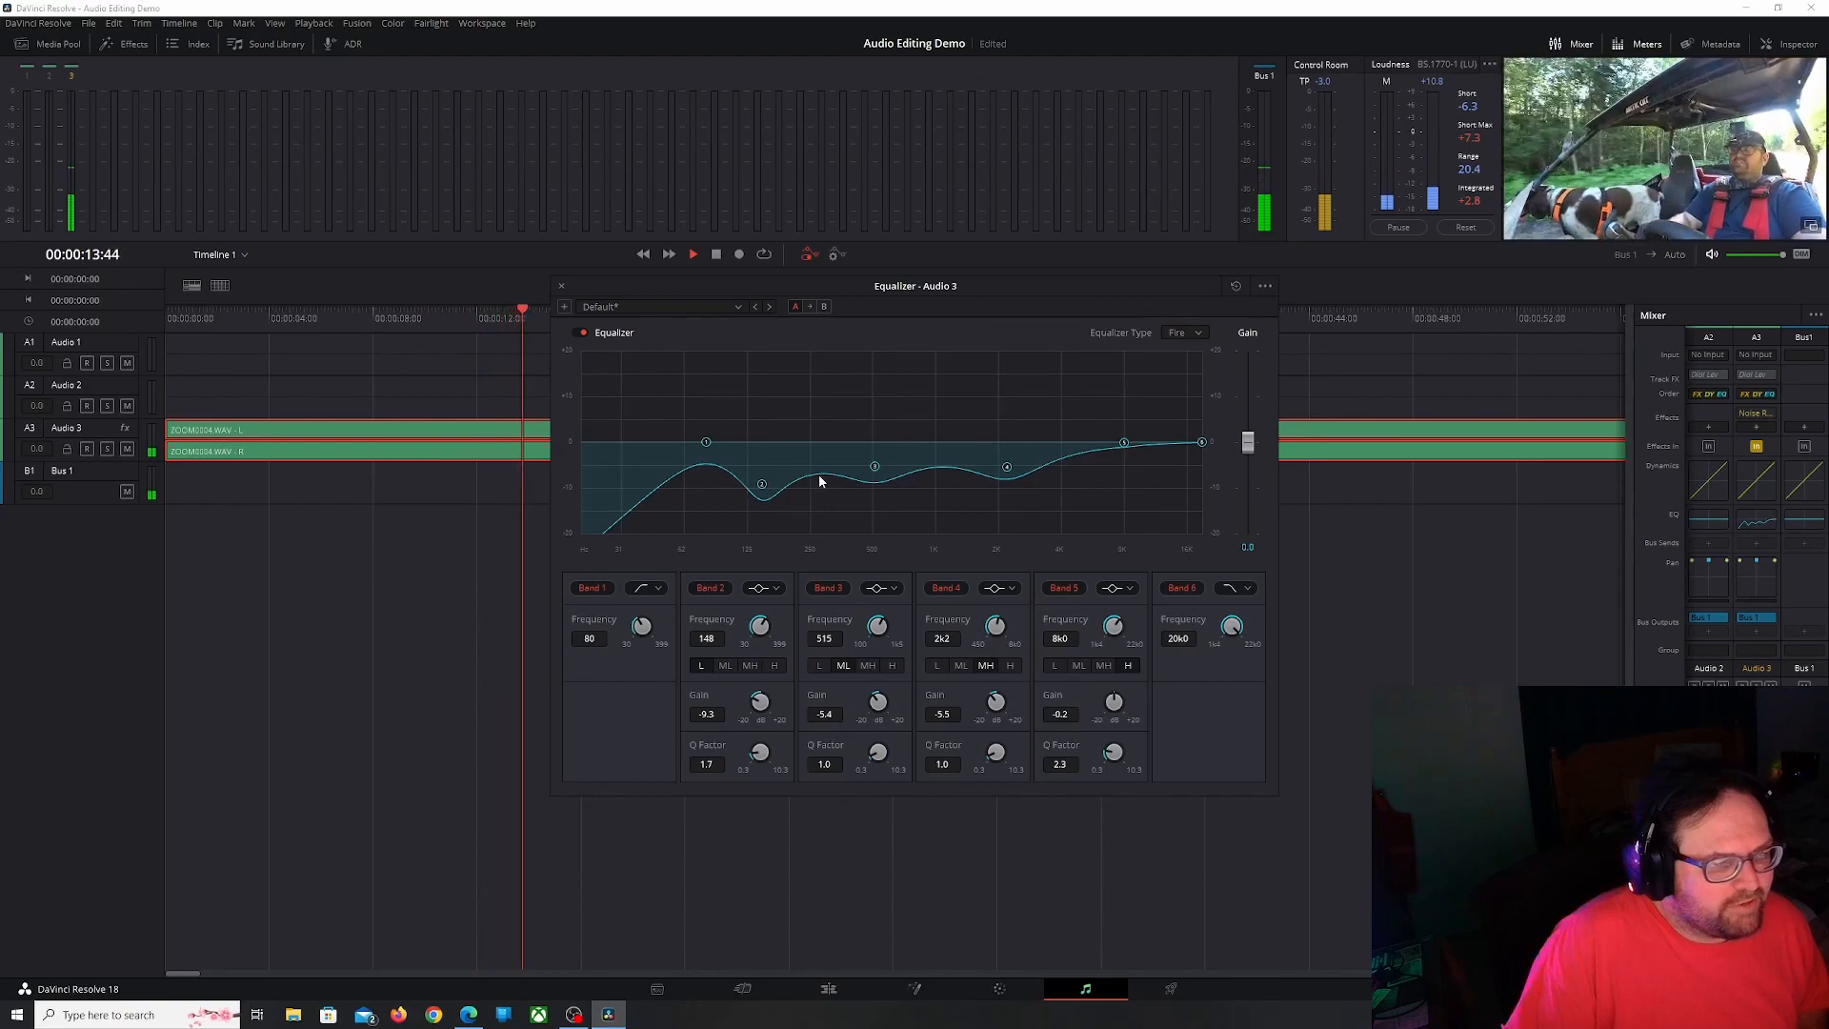
pyautogui.moveTo(760, 752); pyautogui.dragTo(913, 760)
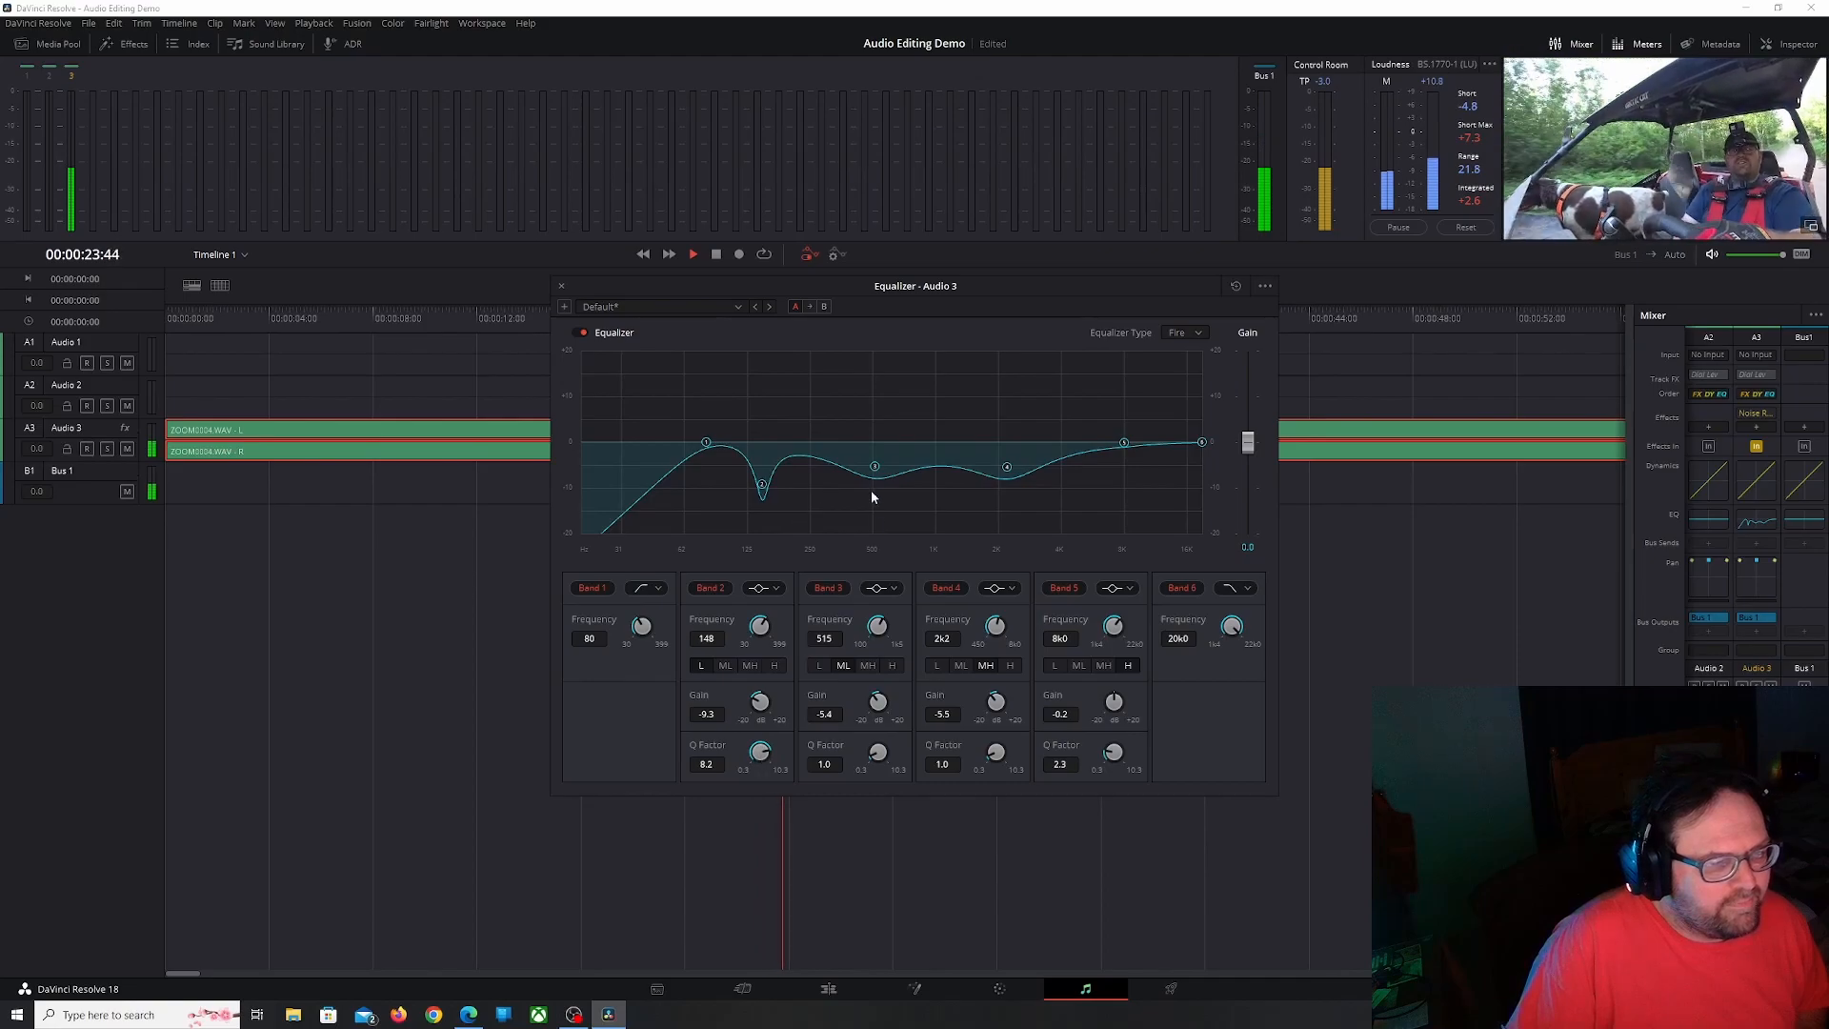
pyautogui.moveTo(760, 753); pyautogui.dragTo(534, 746)
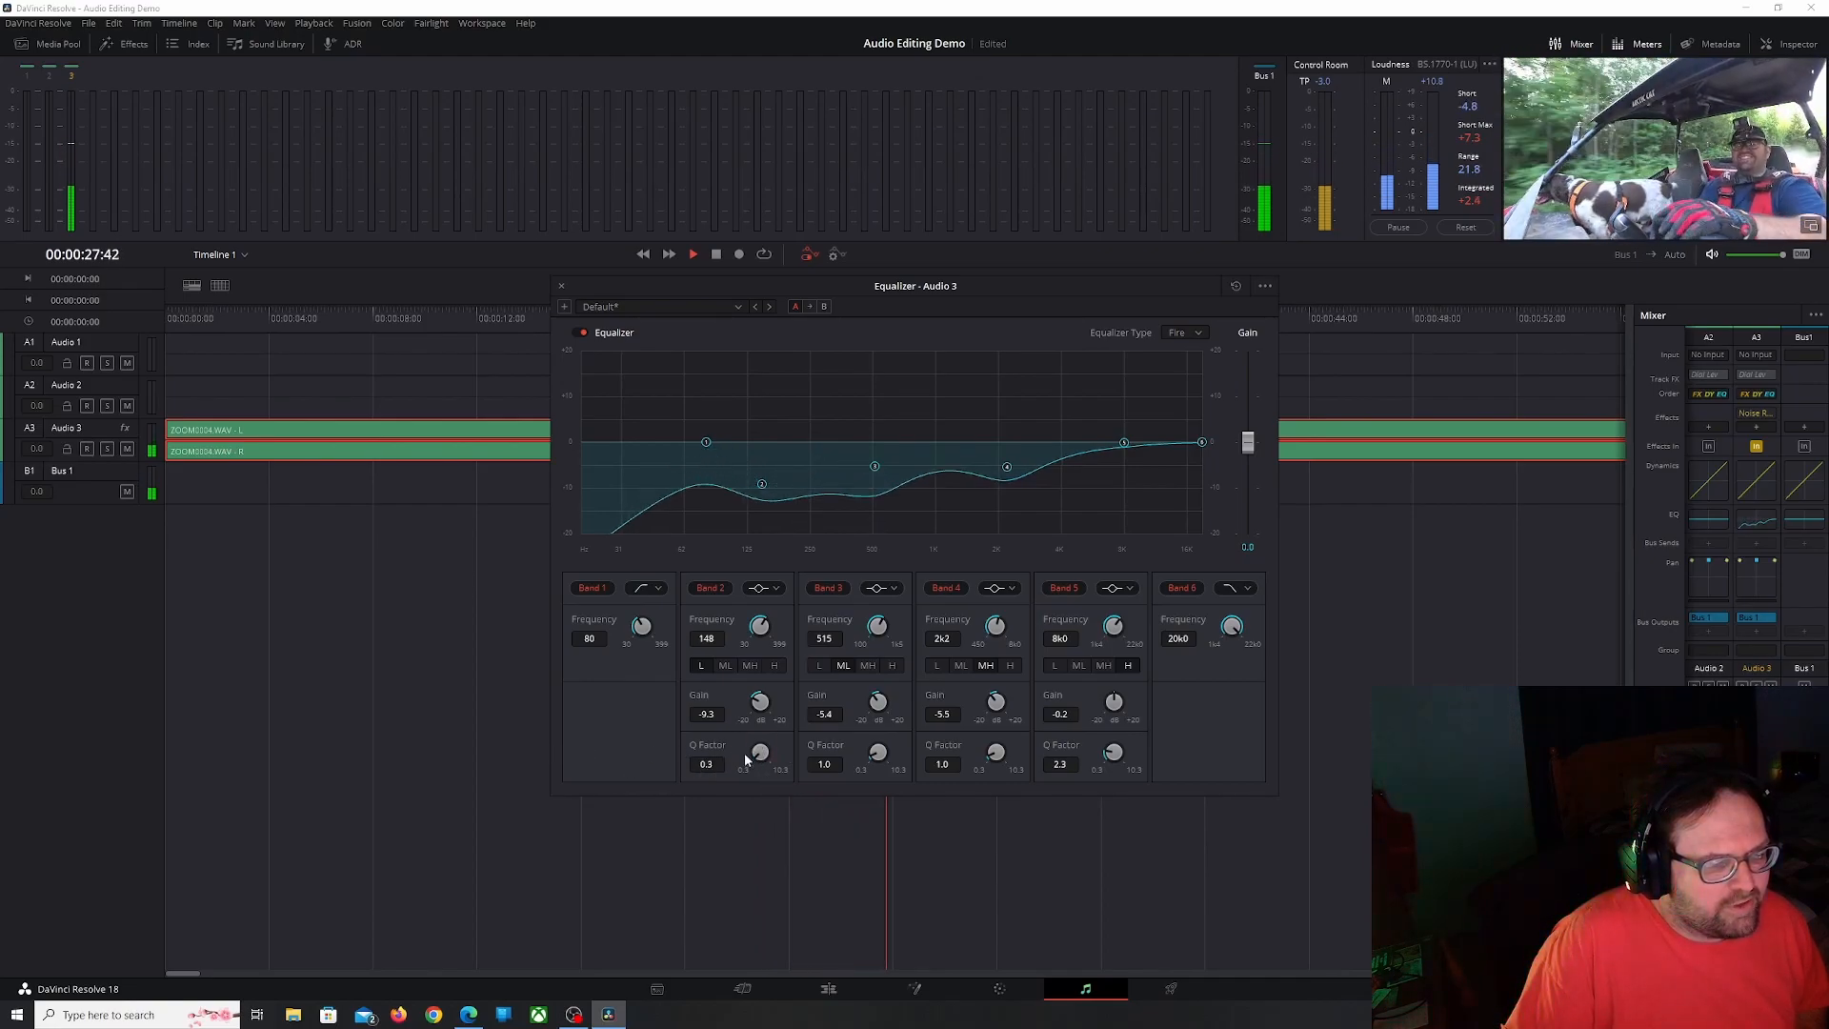
pyautogui.moveTo(760, 754); pyautogui.dragTo(804, 734)
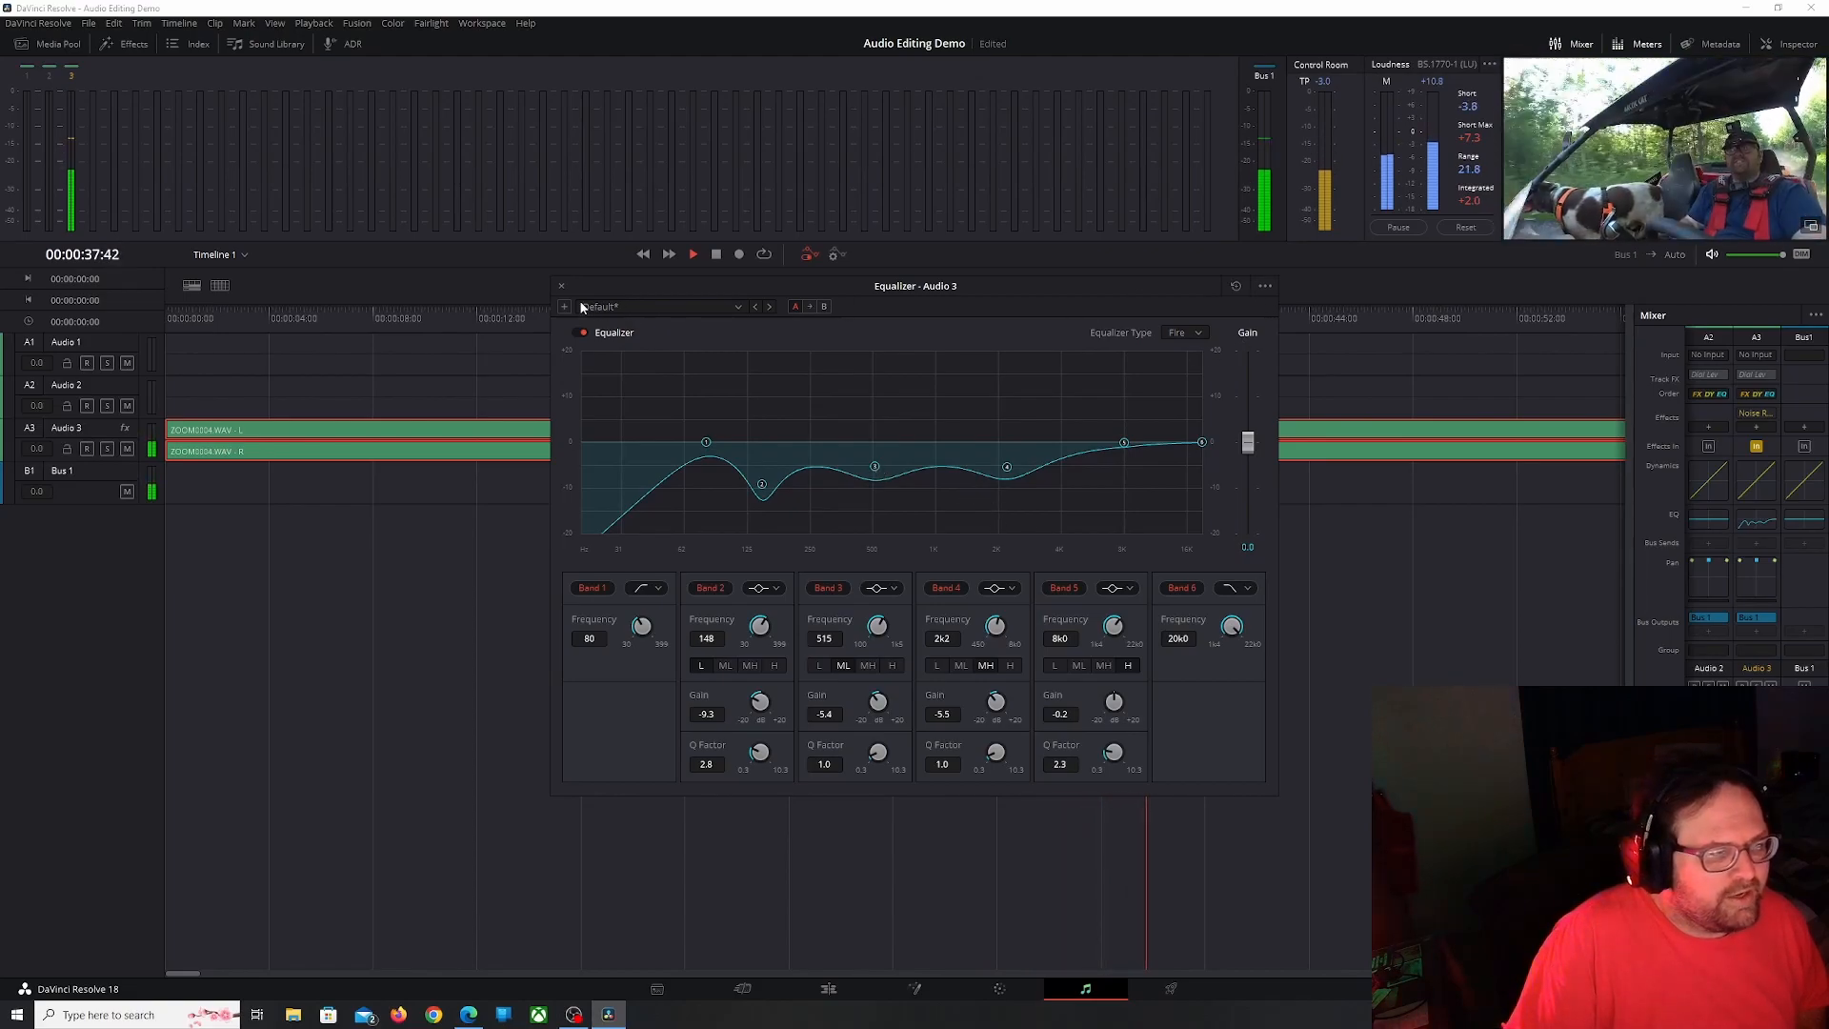
pyautogui.click(718, 254)
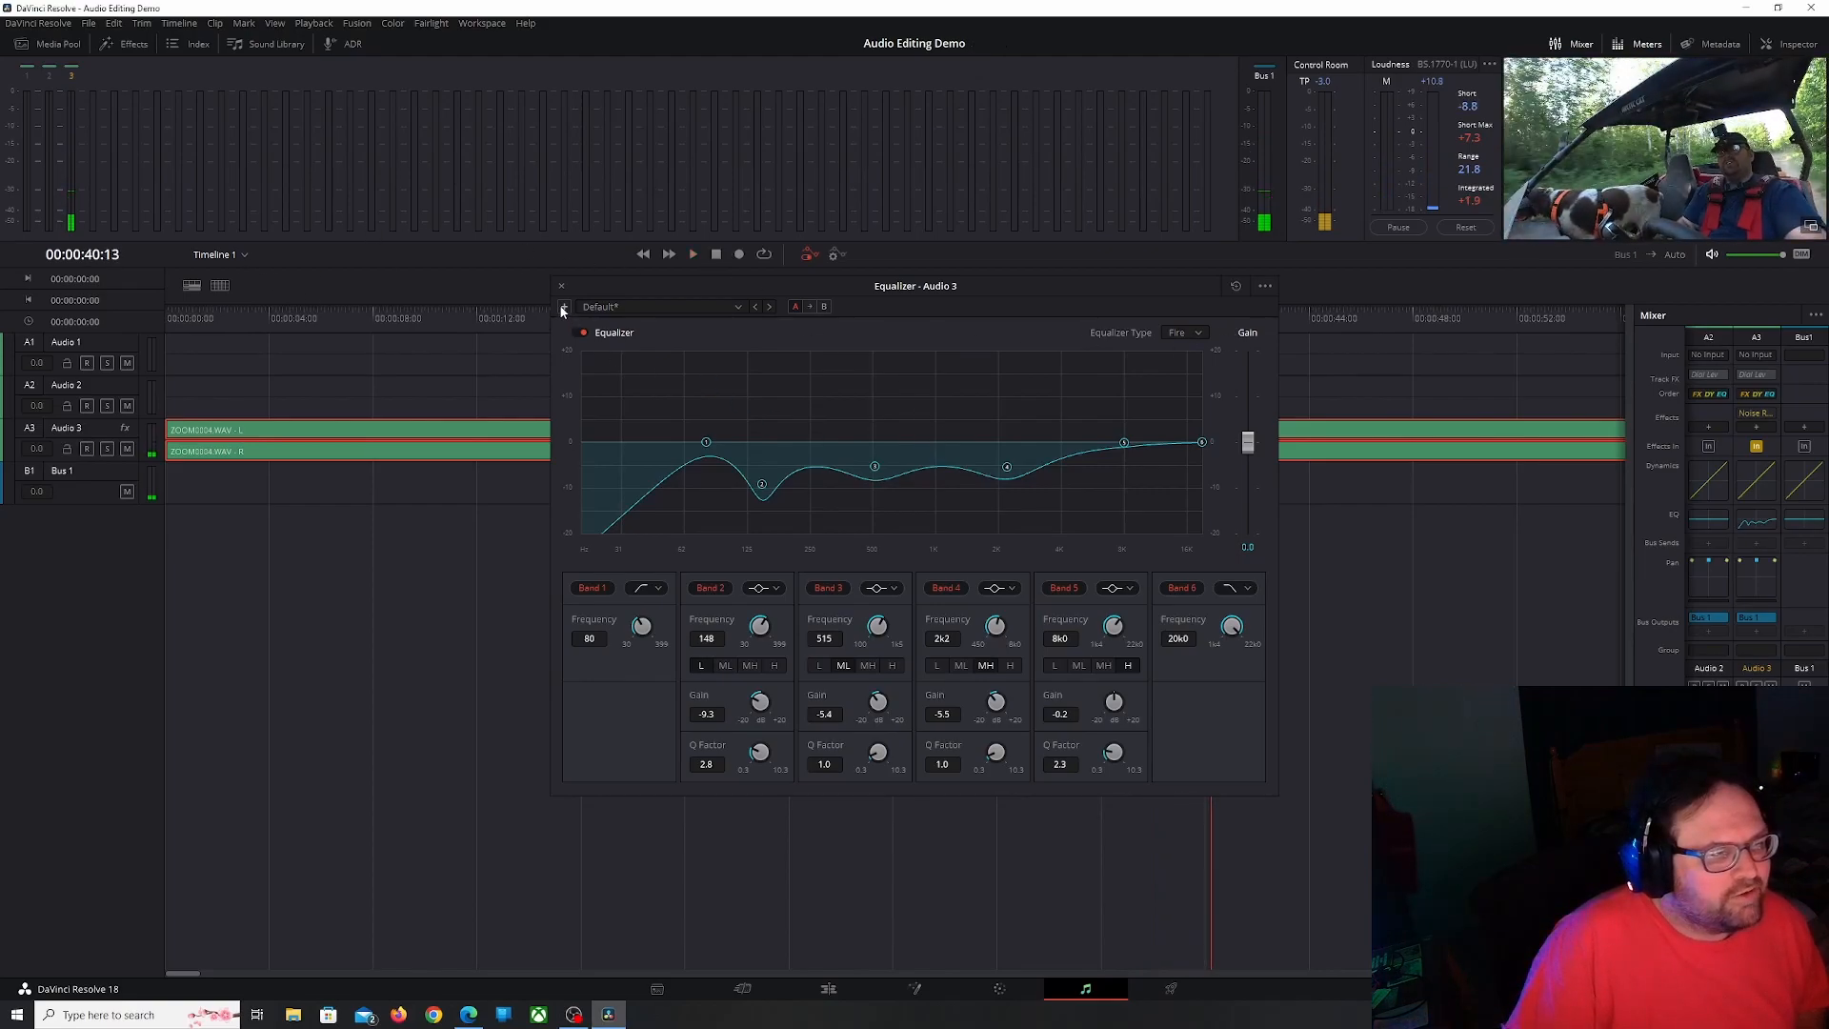
# Save the current Audio 3 equalizer settings as a new preset named "audio editing demo"
pyautogui.click(635, 311)
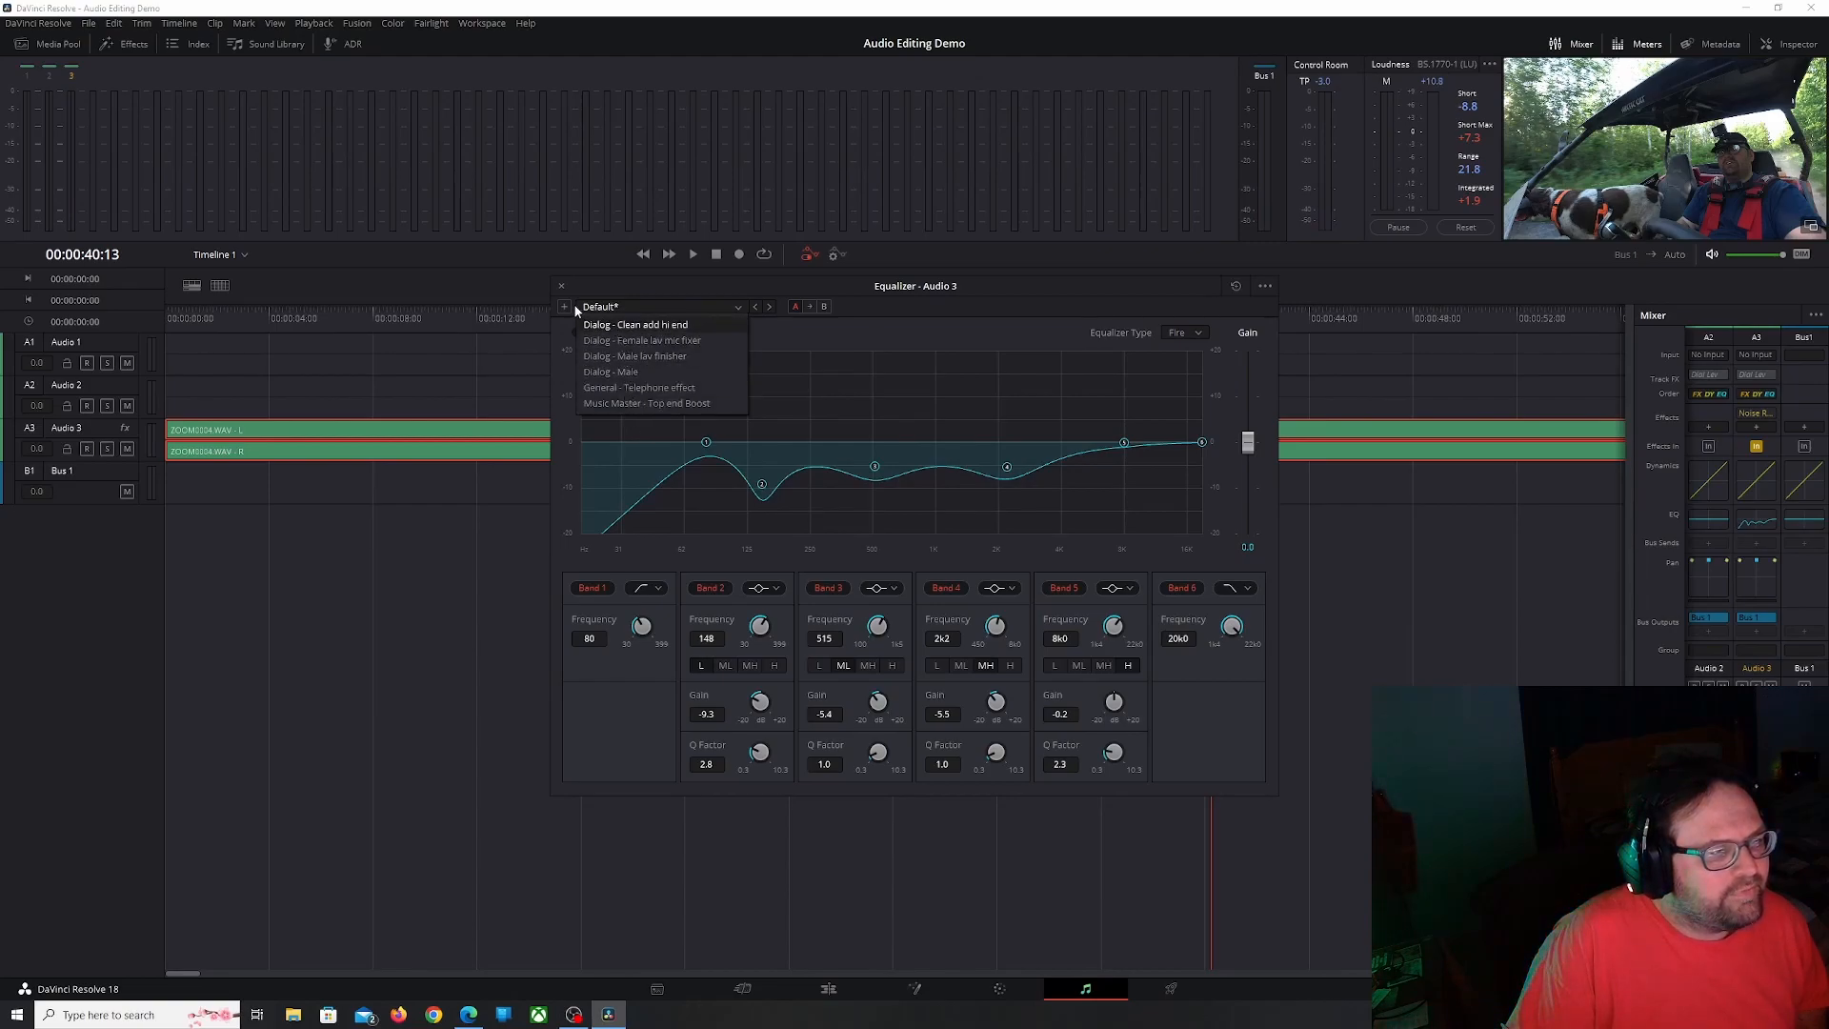
pyautogui.click(981, 312)
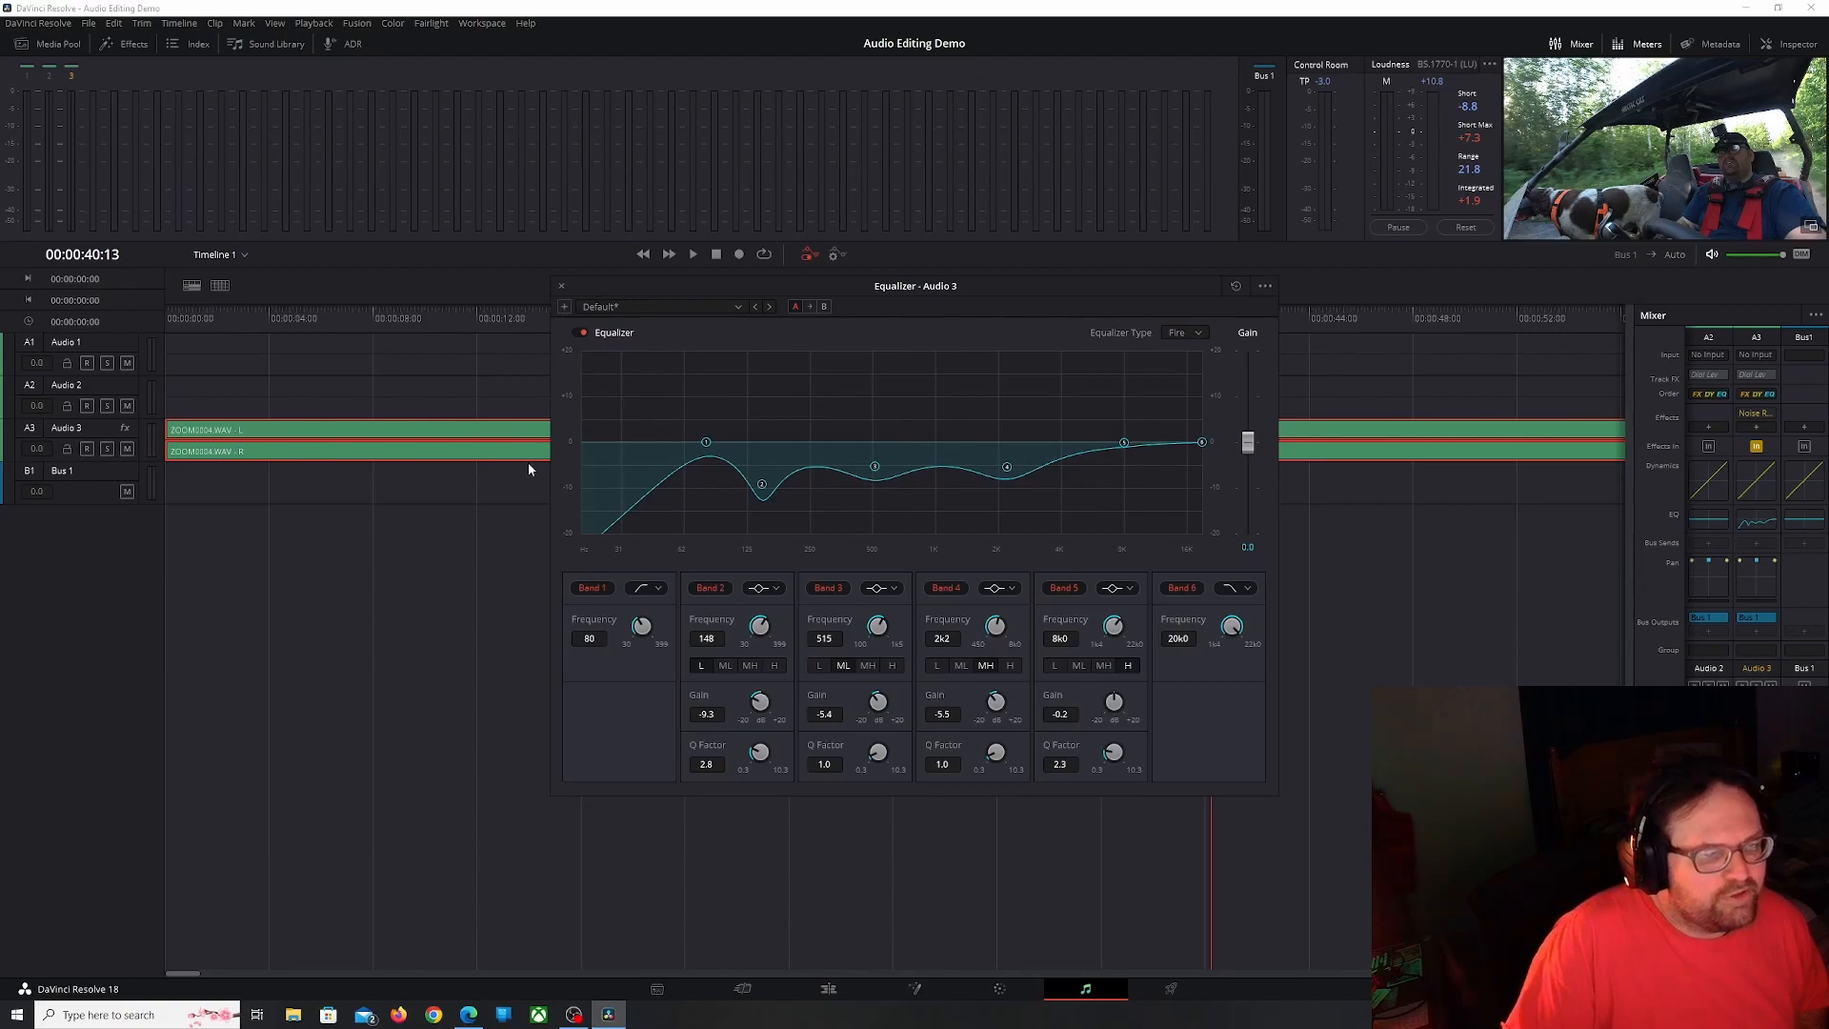
pyautogui.click(566, 307)
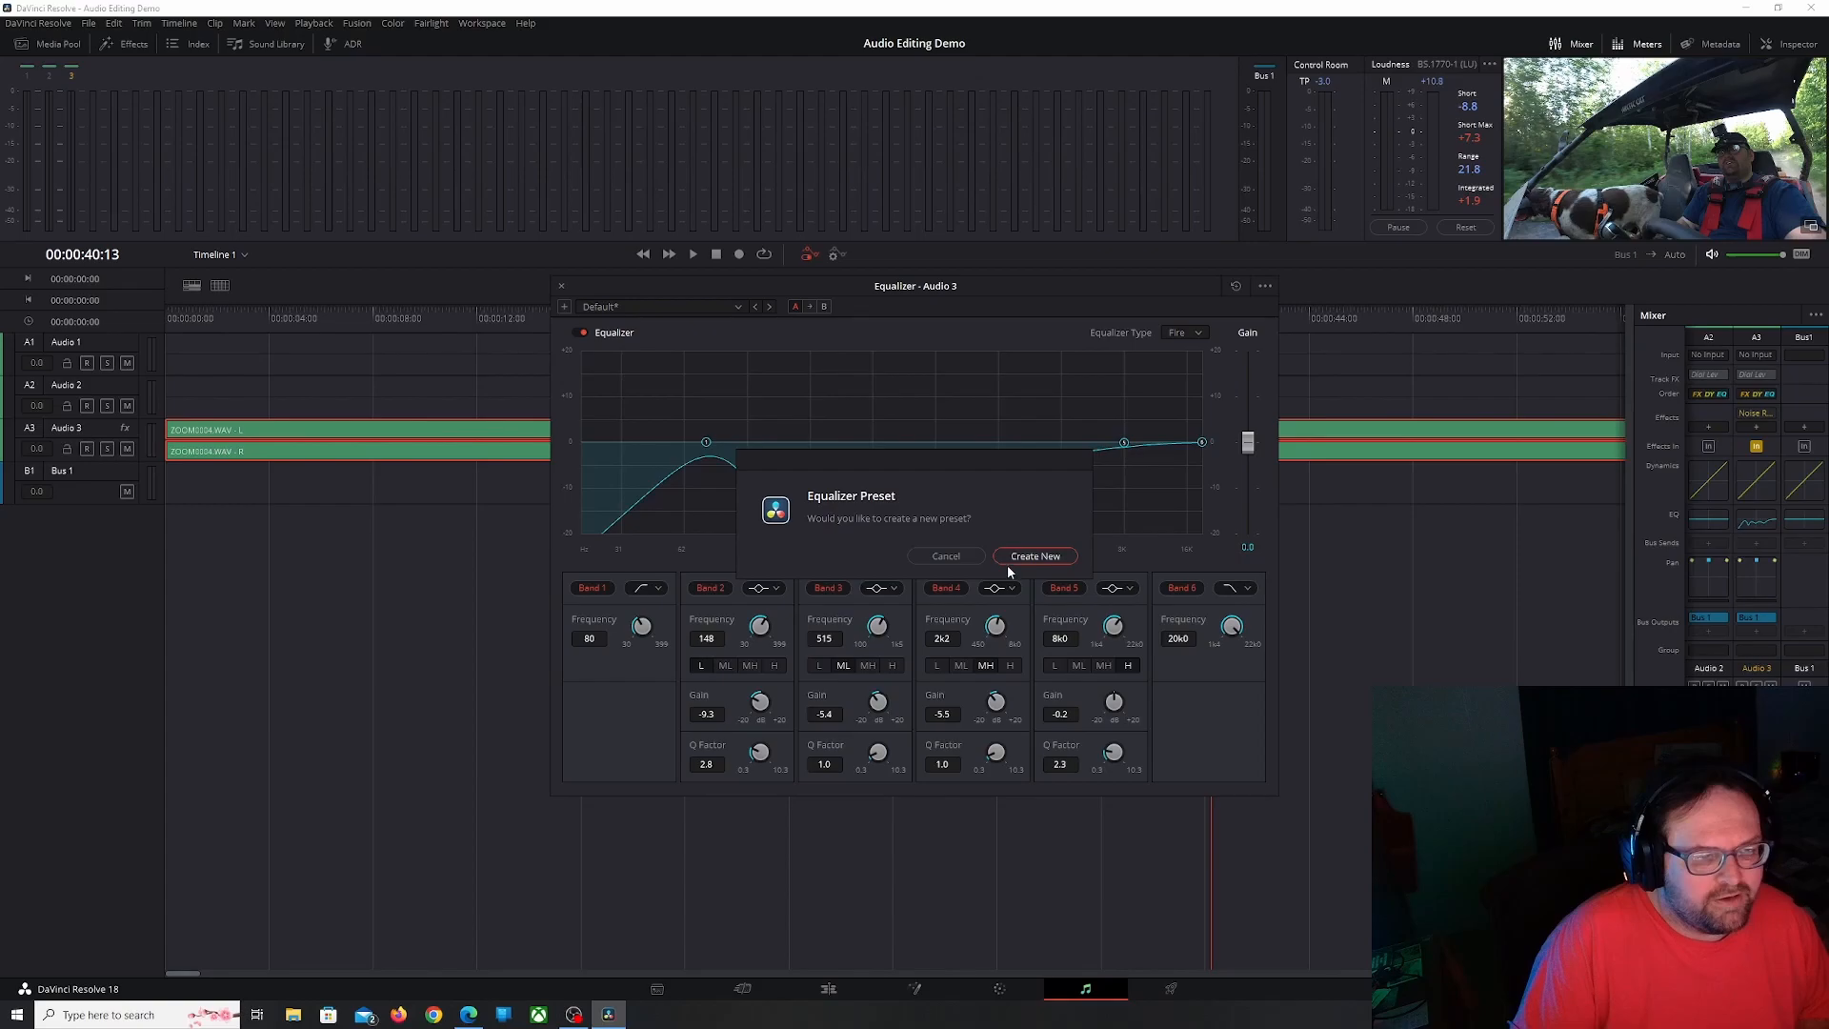
pyautogui.click(1033, 558)
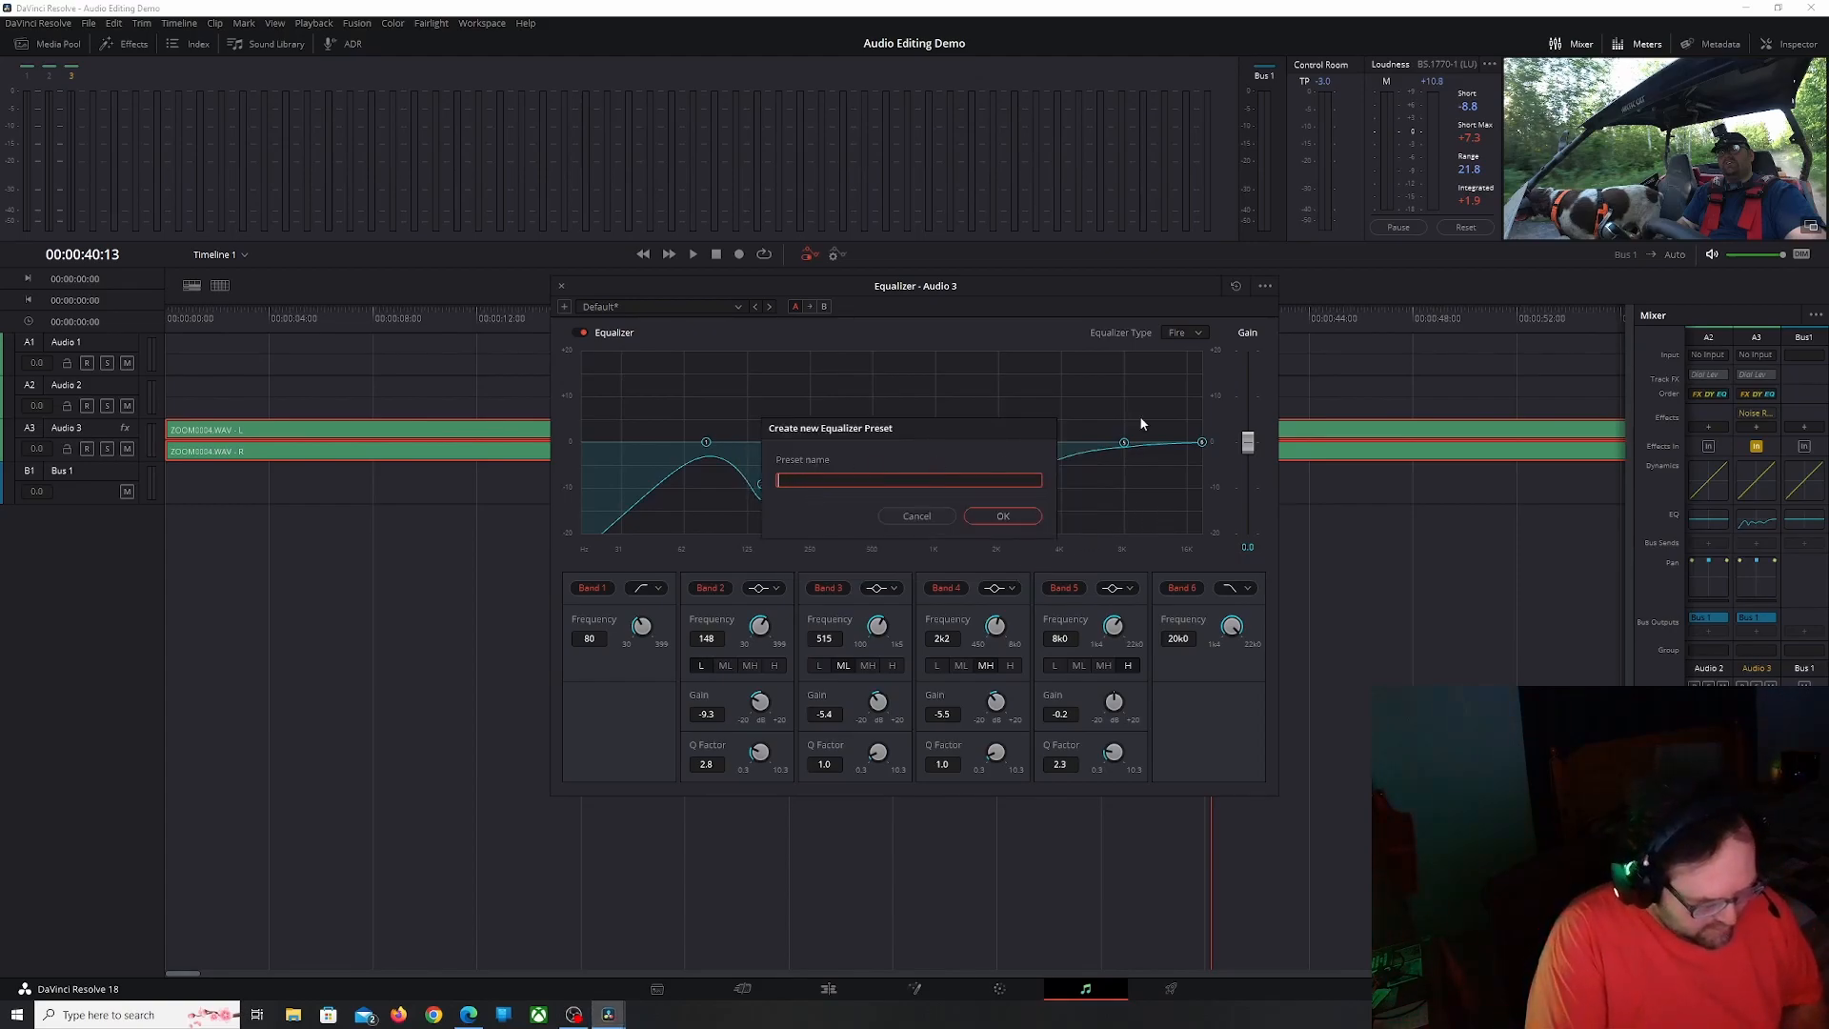
pyautogui.write('audio editi')
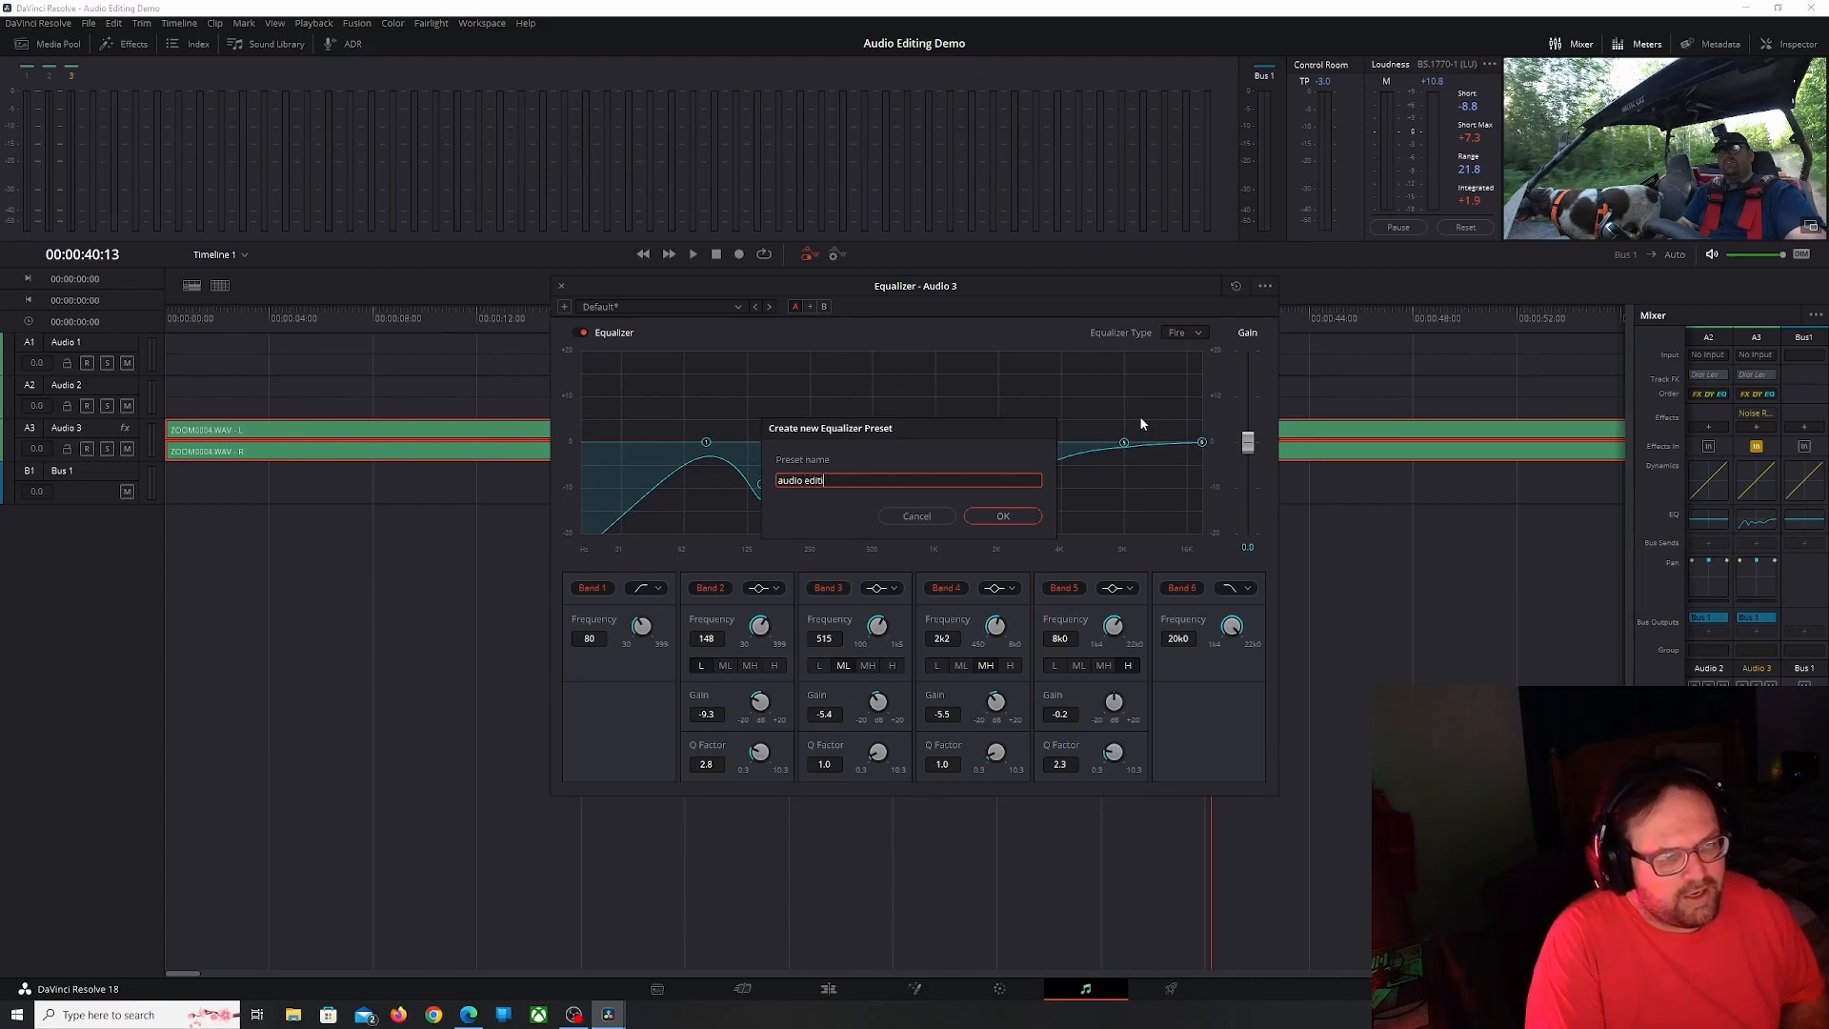
pyautogui.write('ng demo')
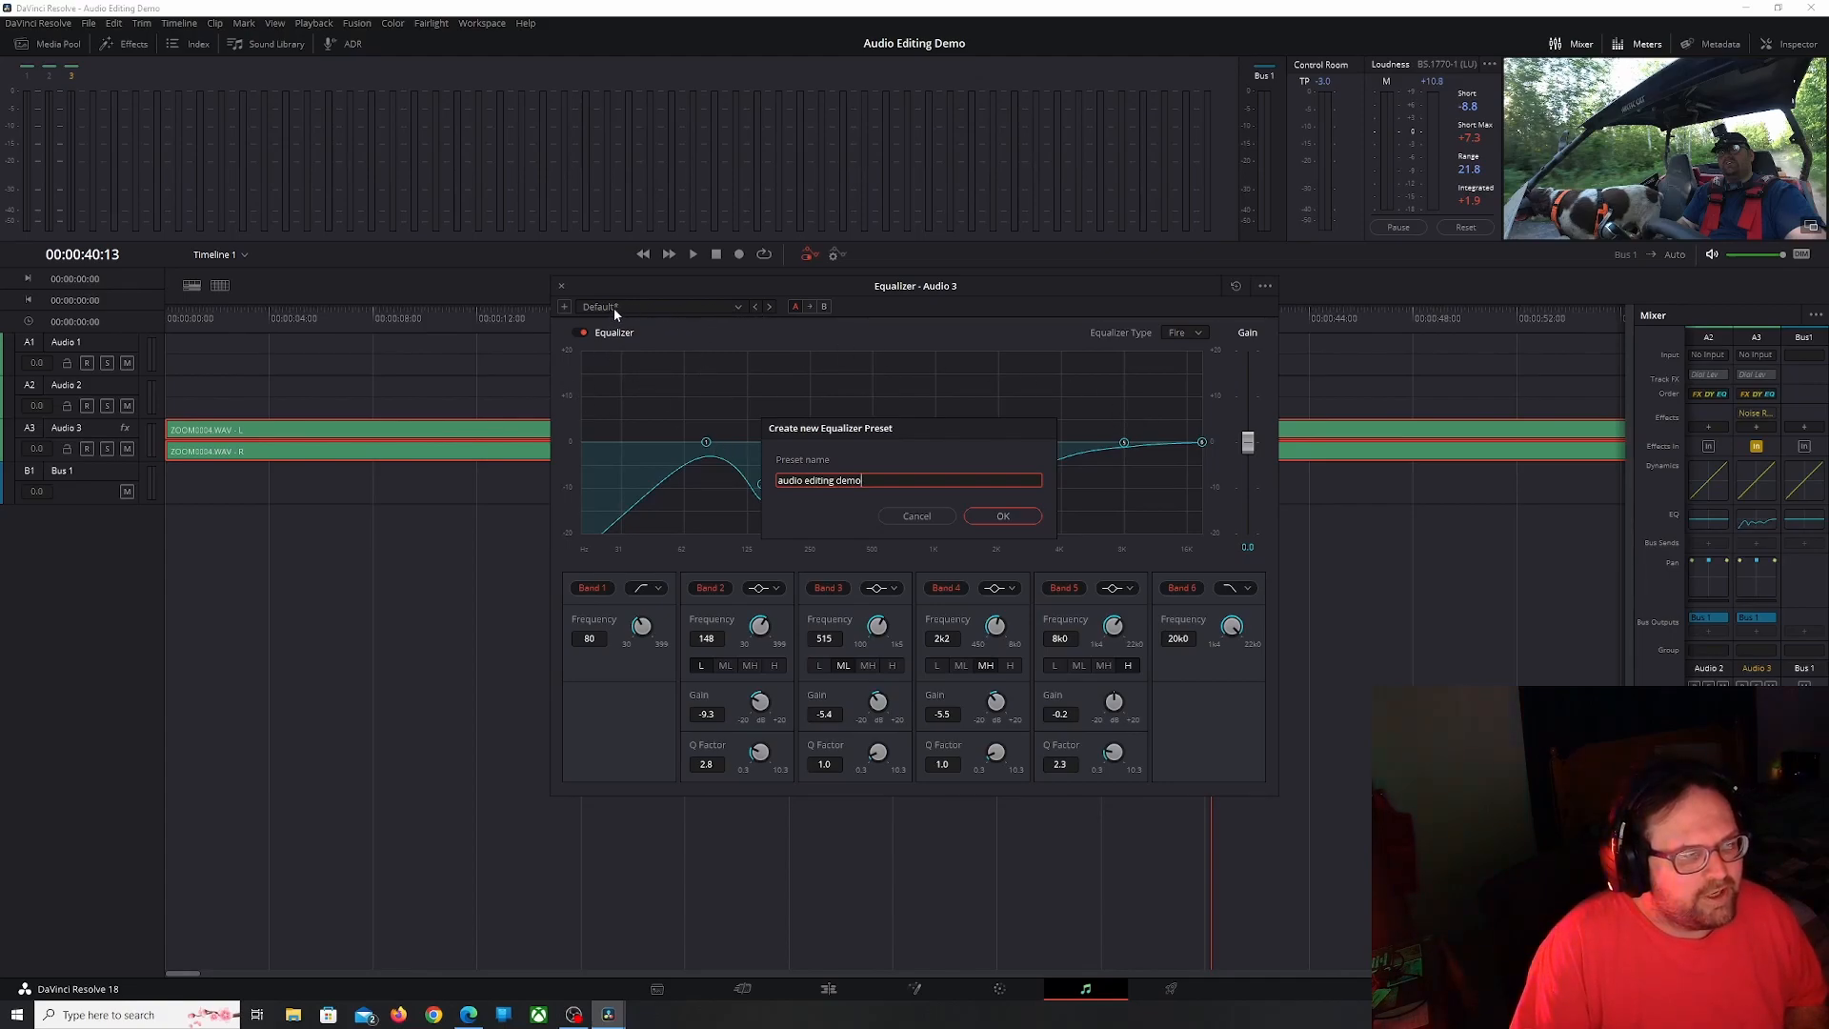
pyautogui.click(1008, 518)
# Apply the "audio editing demo" preset to the Audio 3 equalizer and close the equalizer window
pyautogui.click(703, 307)
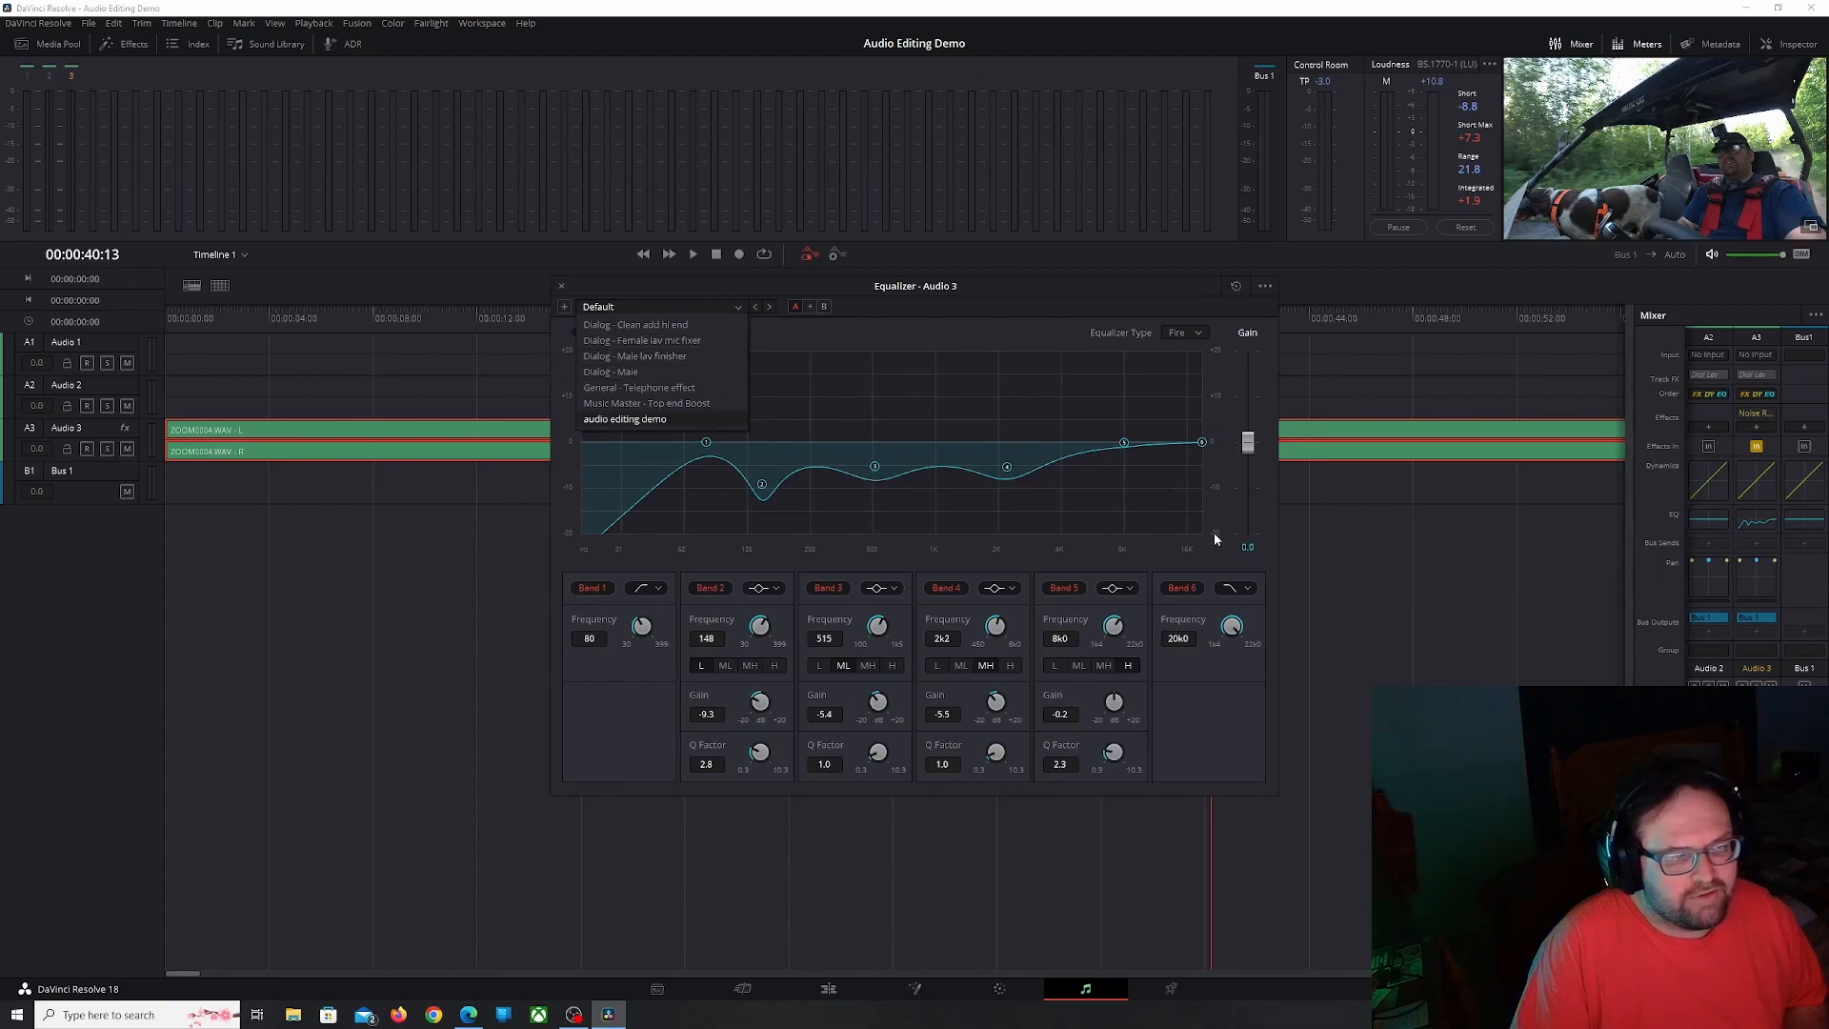
pyautogui.click(620, 420)
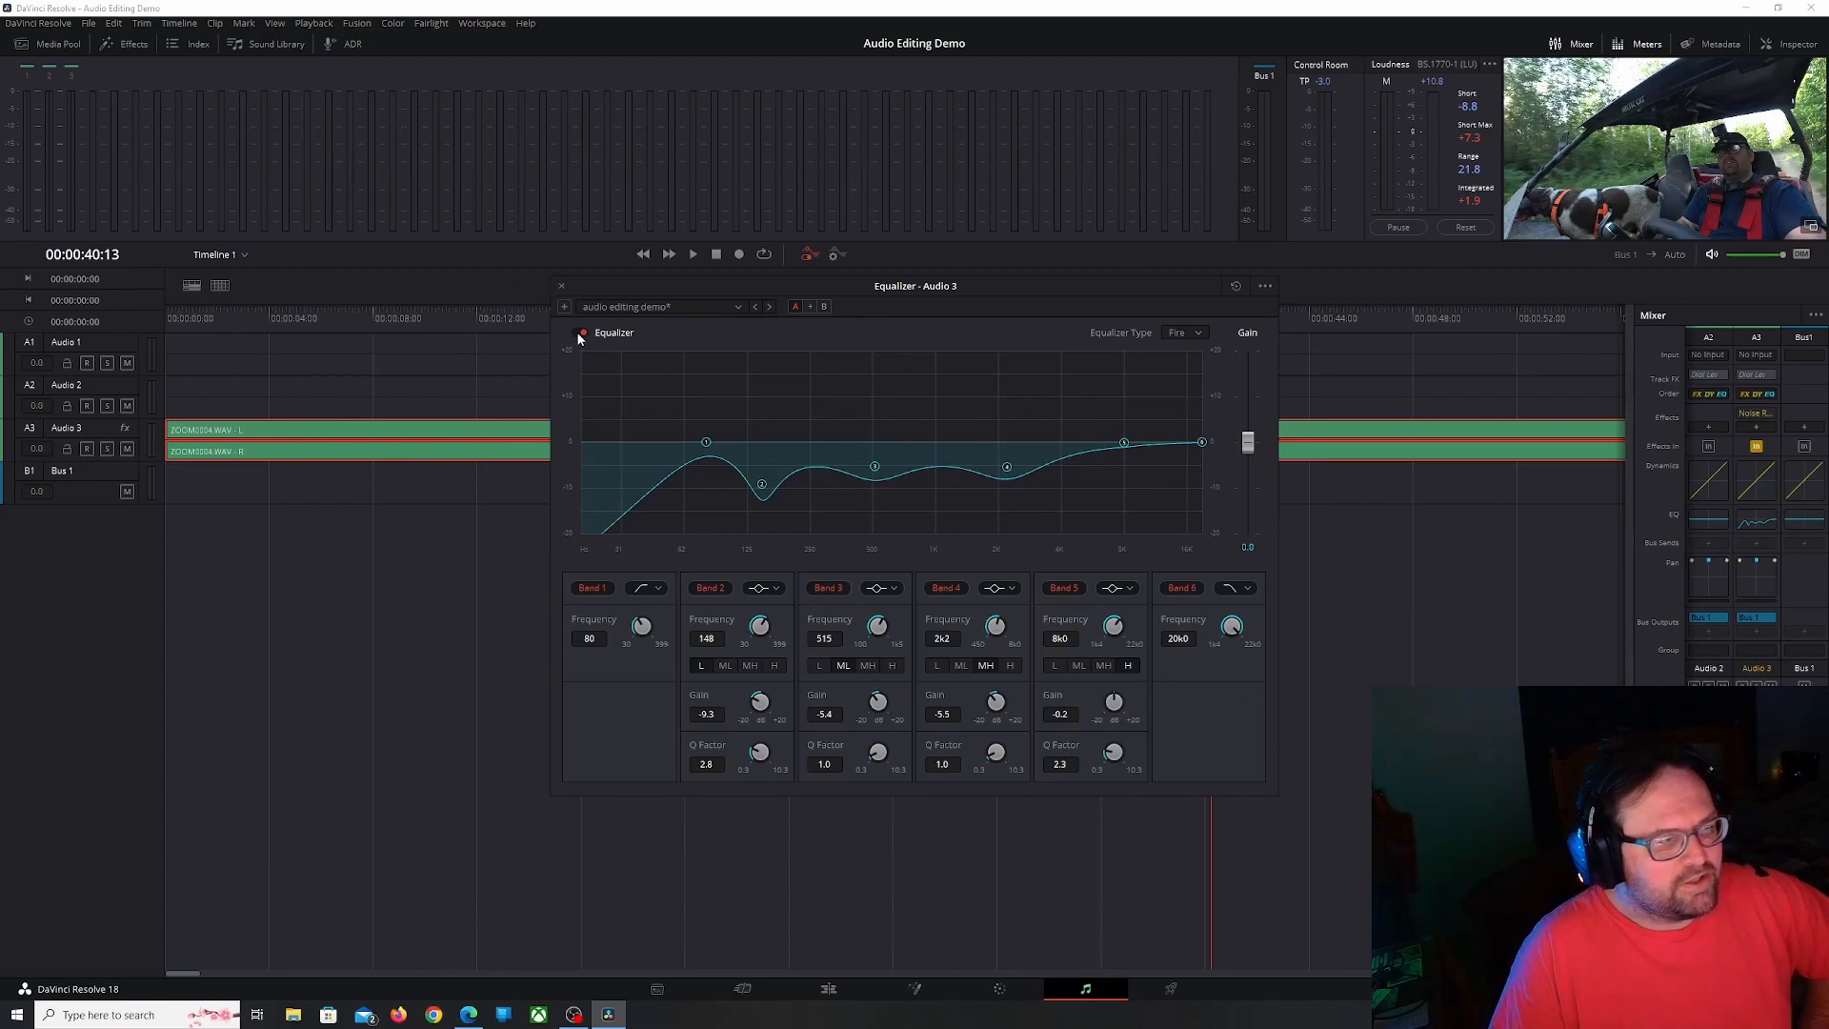
pyautogui.click(561, 288)
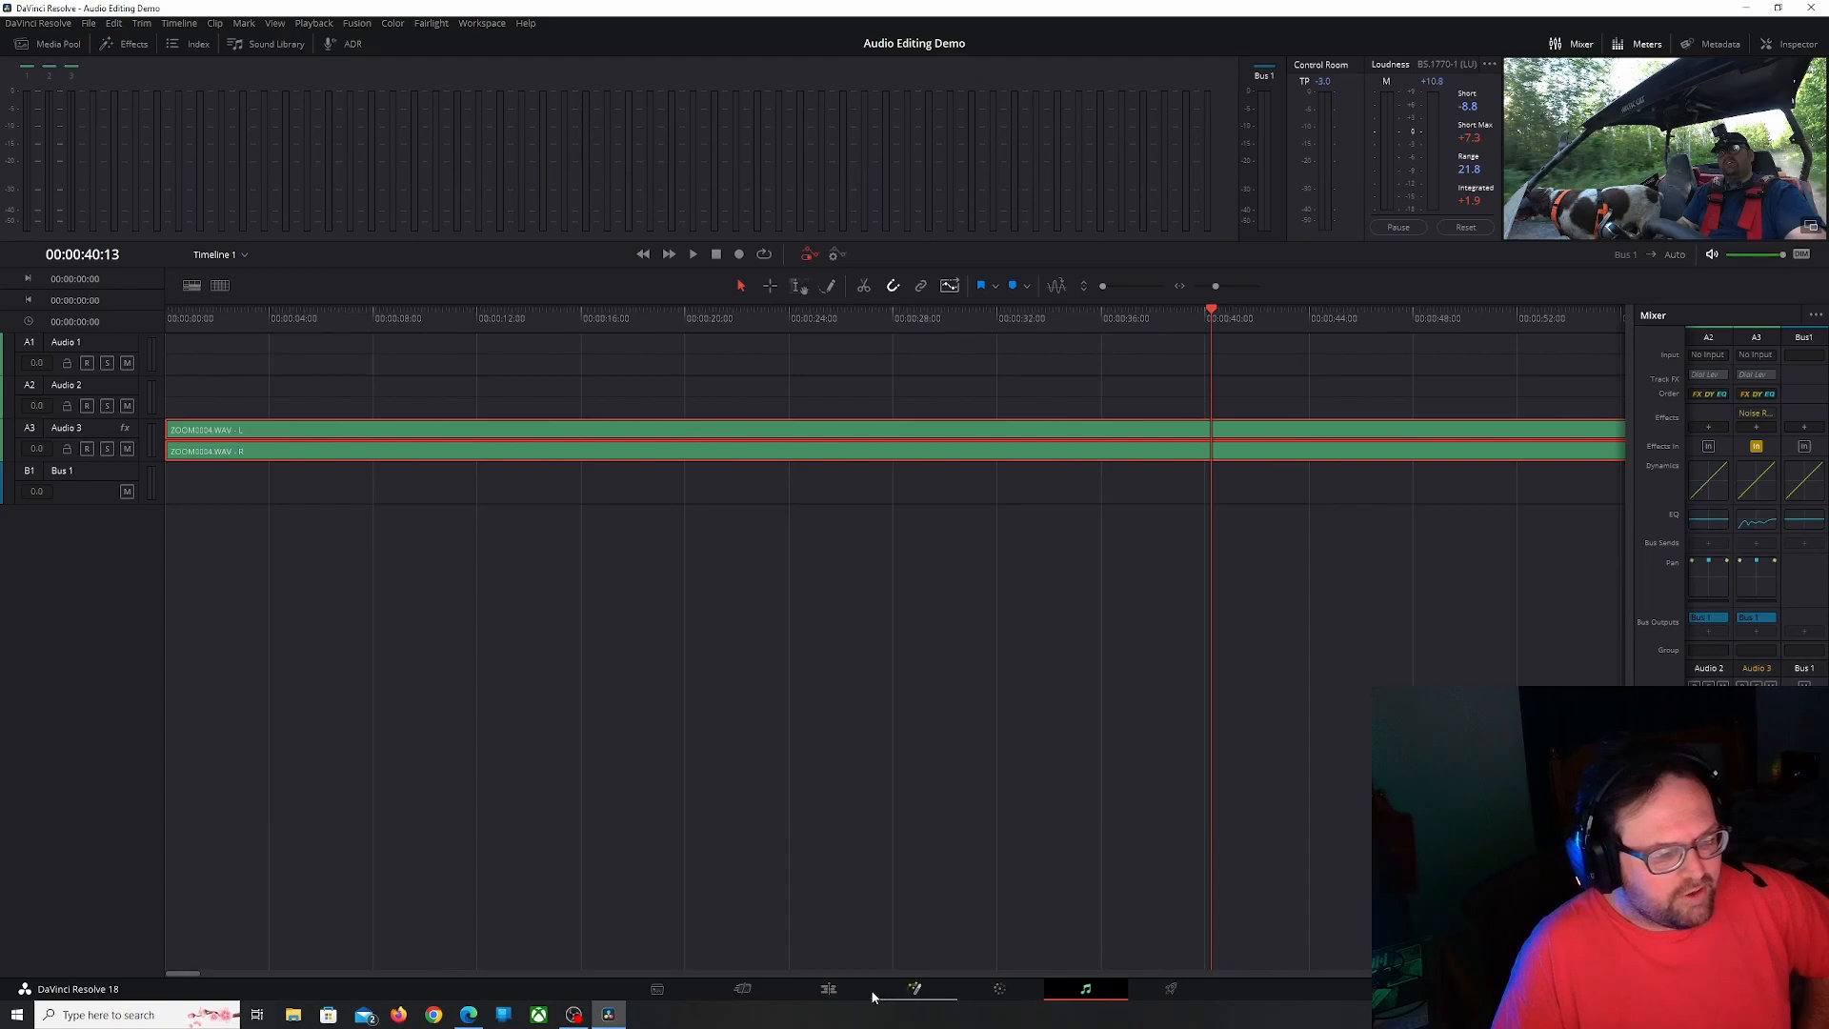
# Switch to the Edit page and play a stretch of the timeline to check the processed audio with the video
pyautogui.click(828, 989)
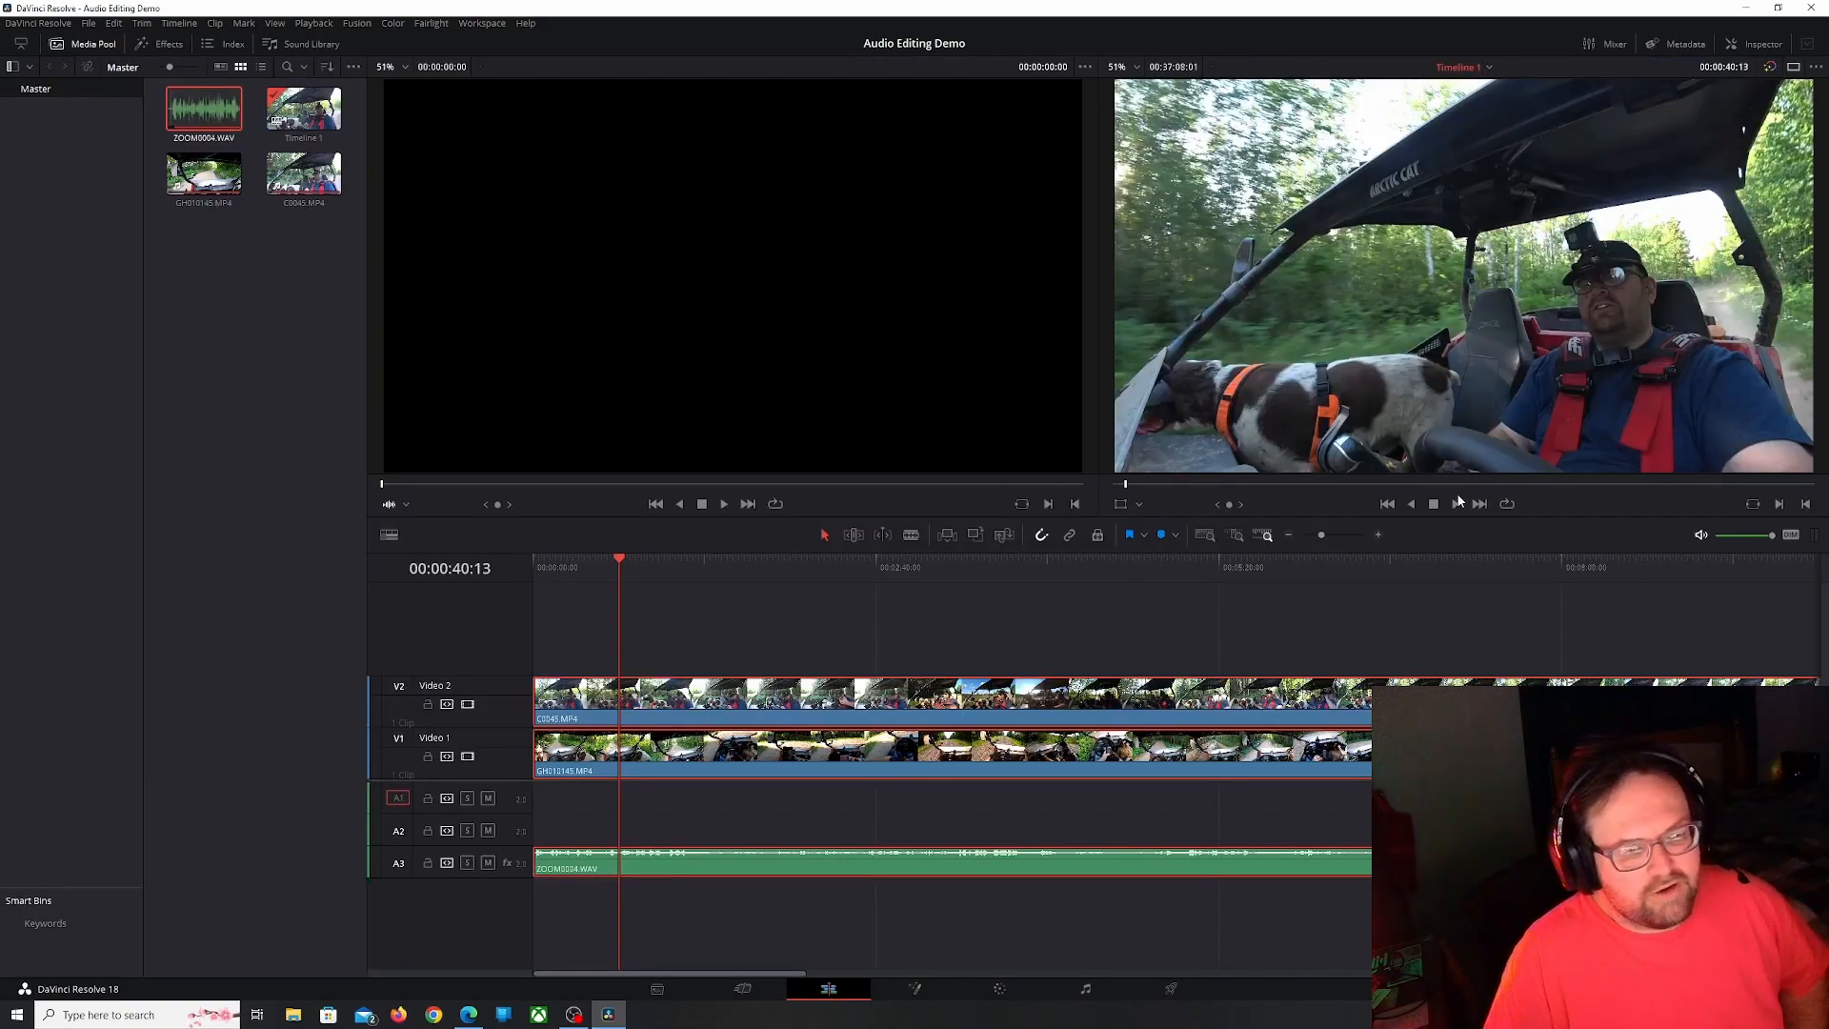
pyautogui.click(1455, 508)
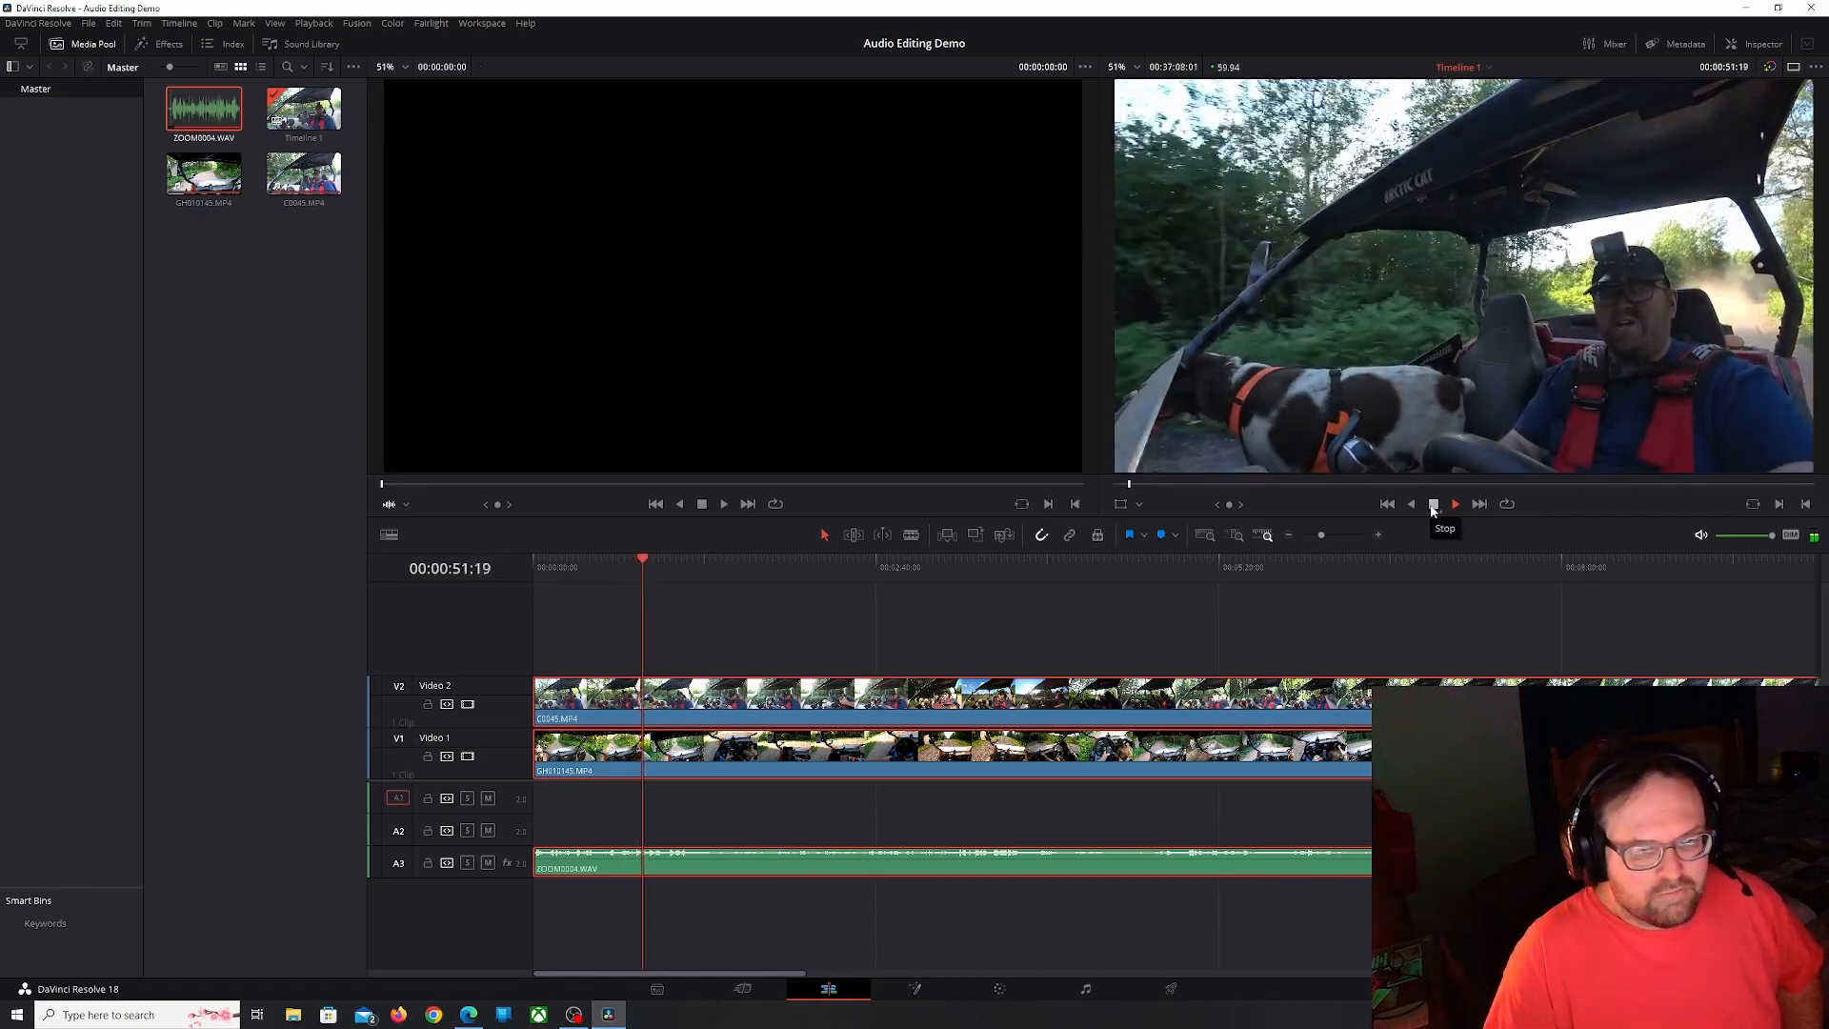
pyautogui.click(1433, 505)
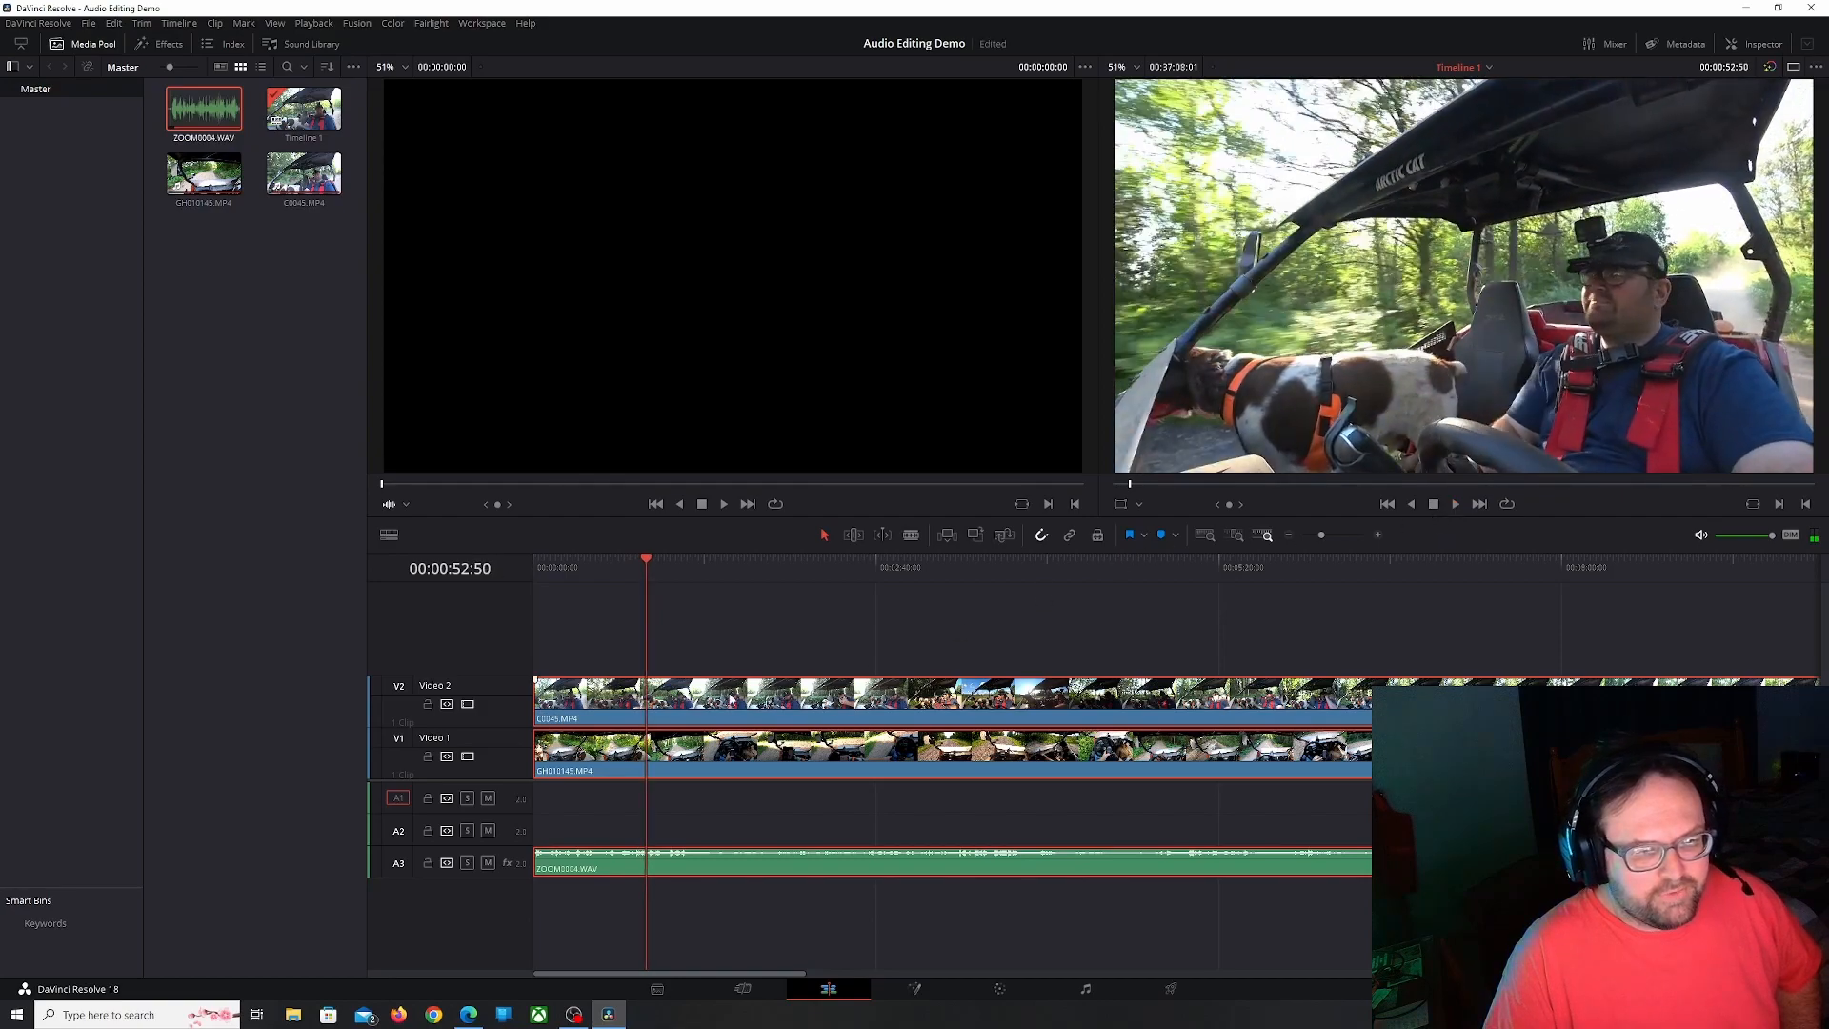